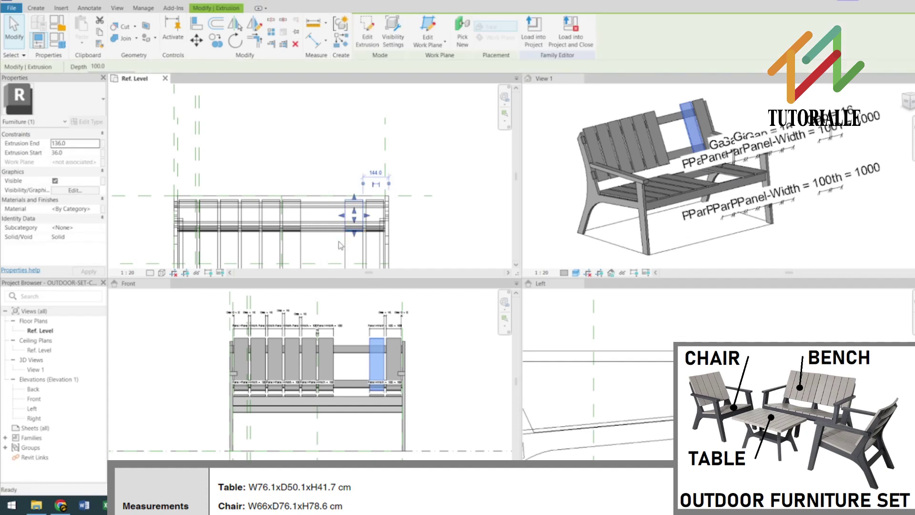
Step: Remove the remaining end back and seat slats, and shorten the upper backrest rail to about 739 mm, just past the sixth slat
{"action": "left_click", "coordinate": [361, 244]}
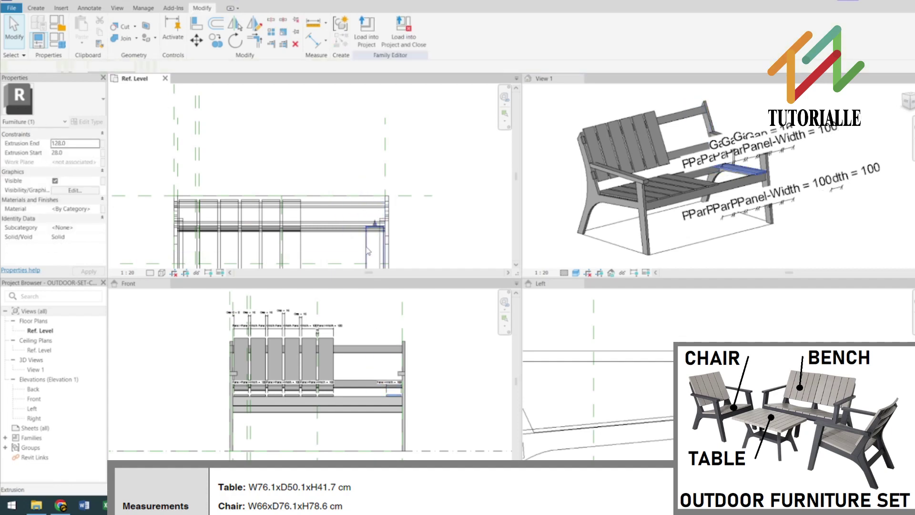
{"action": "left_click", "coordinate": [376, 204]}
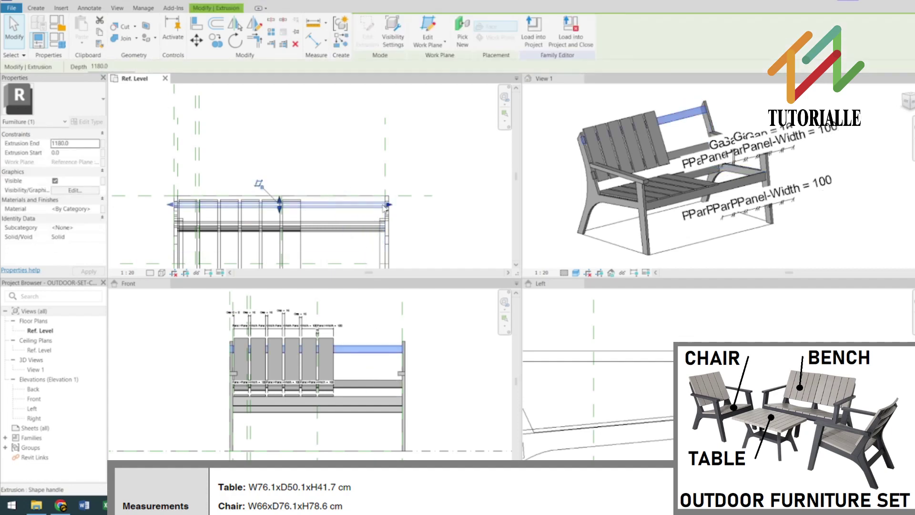
{"action": "left_click_drag", "start_coordinate": [388, 208], "coordinate": [305, 212]}
{"action": "left_click", "coordinate": [141, 340]}
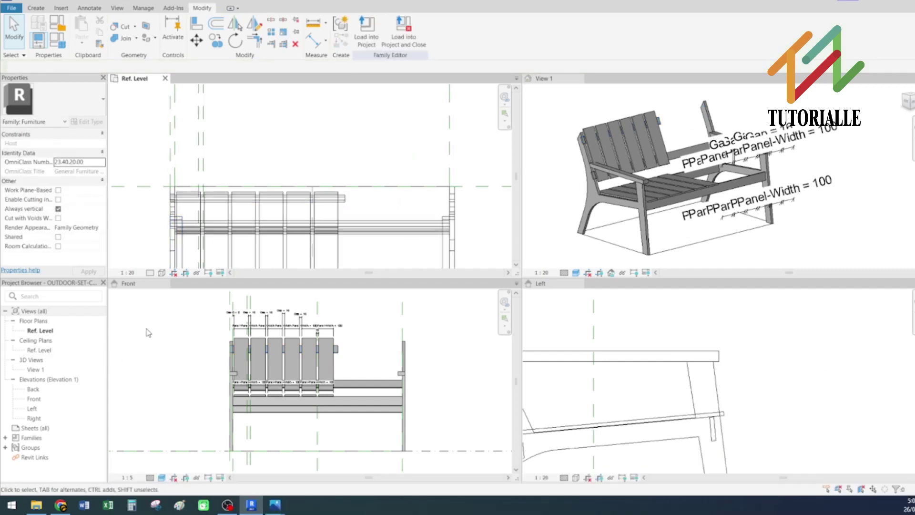
Step: Dimension from the left end plane to the shortened rail's end and to the sixth slat's near edge in the plan
{"action": "key", "text": "i"}
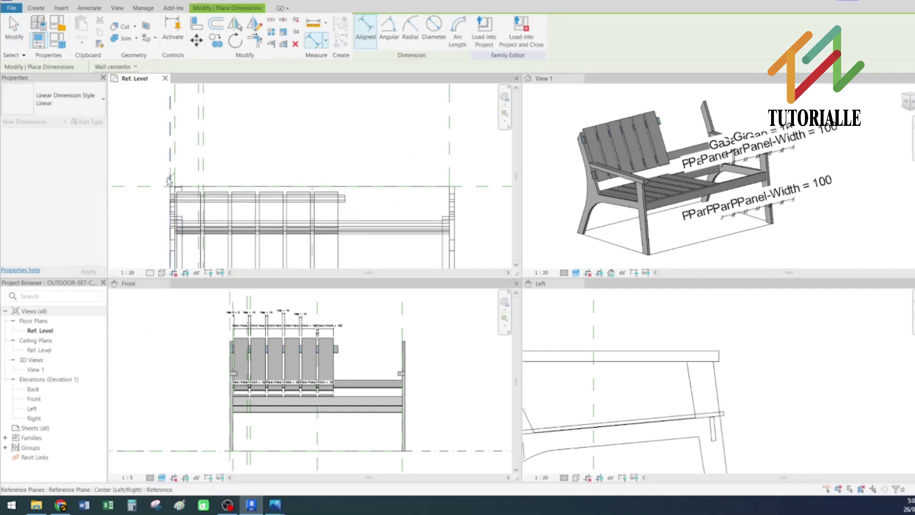
{"action": "left_click", "coordinate": [346, 198]}
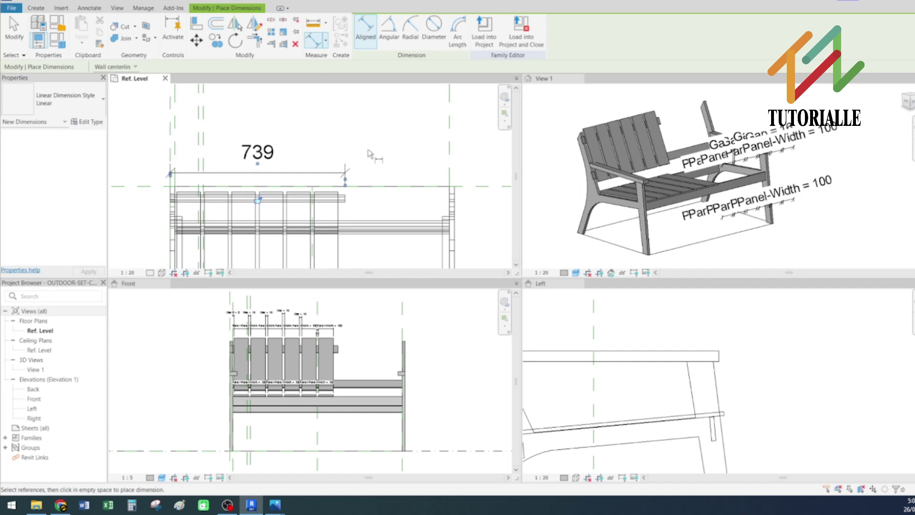
{"action": "left_click", "coordinate": [171, 153]}
{"action": "left_click", "coordinate": [314, 203]}
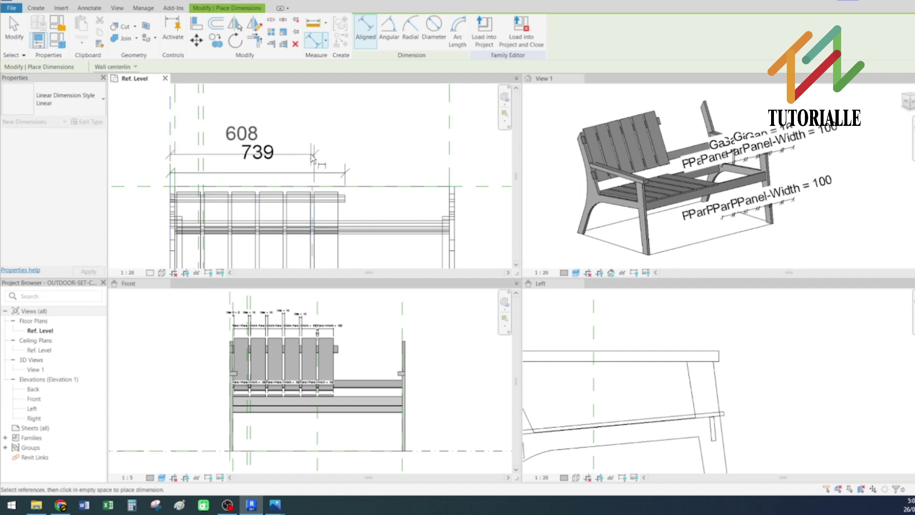
{"action": "left_click", "coordinate": [315, 132]}
{"action": "key", "text": "Escape"}
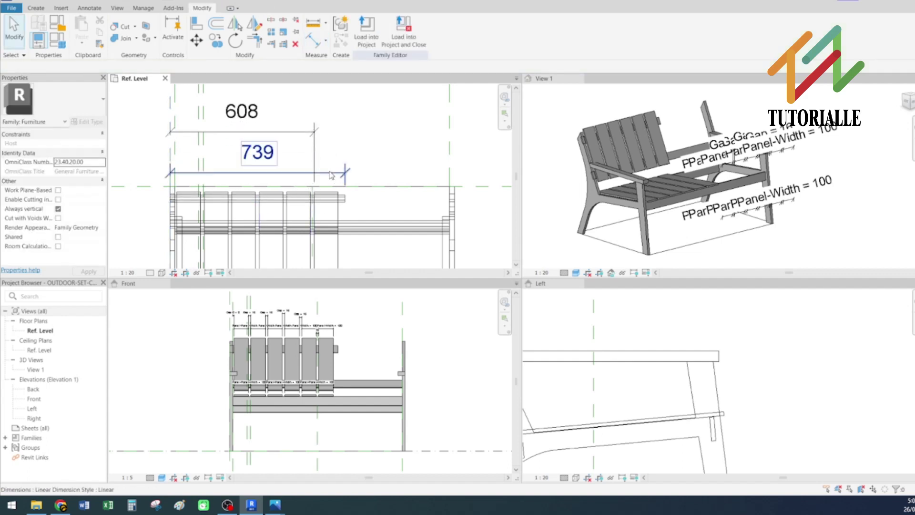
Step: Shift the right armrest inward to line up with the shortened rail's end, keeping it about 59 mm wide
{"action": "scroll", "coordinate": [332, 176], "scroll_direction": "up", "scroll_amount": 1}
{"action": "left_click", "coordinate": [478, 224]}
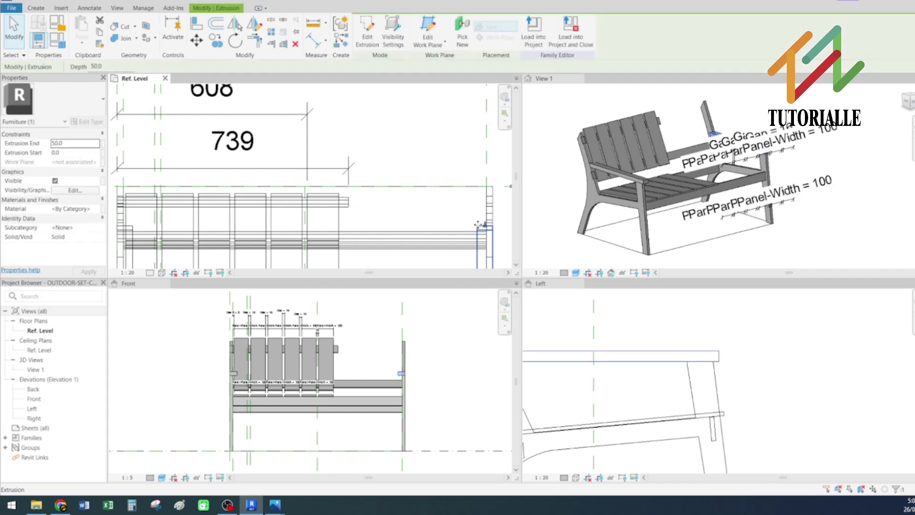
{"action": "scroll", "coordinate": [449, 186], "scroll_direction": "down", "scroll_amount": 1}
{"action": "middle_click_drag", "start_coordinate": [447, 169], "coordinate": [420, 112]}
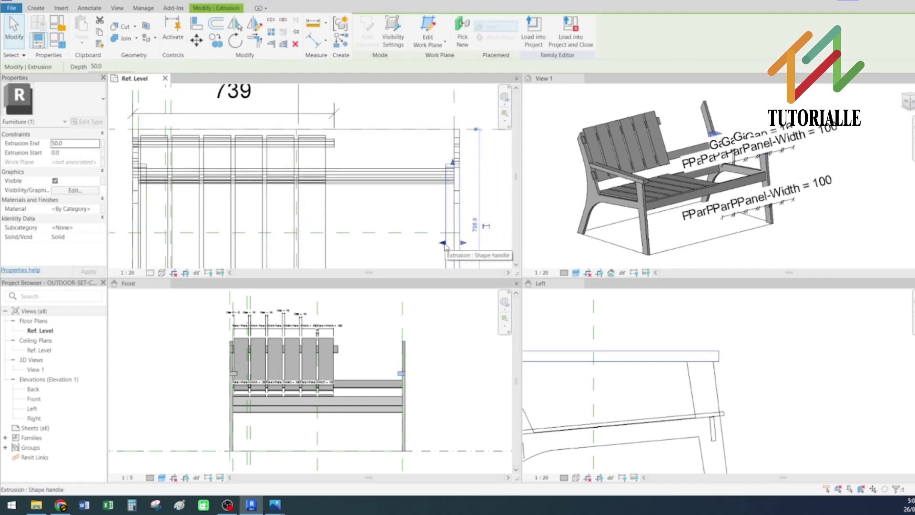
{"action": "left_click_drag", "start_coordinate": [445, 245], "coordinate": [313, 244]}
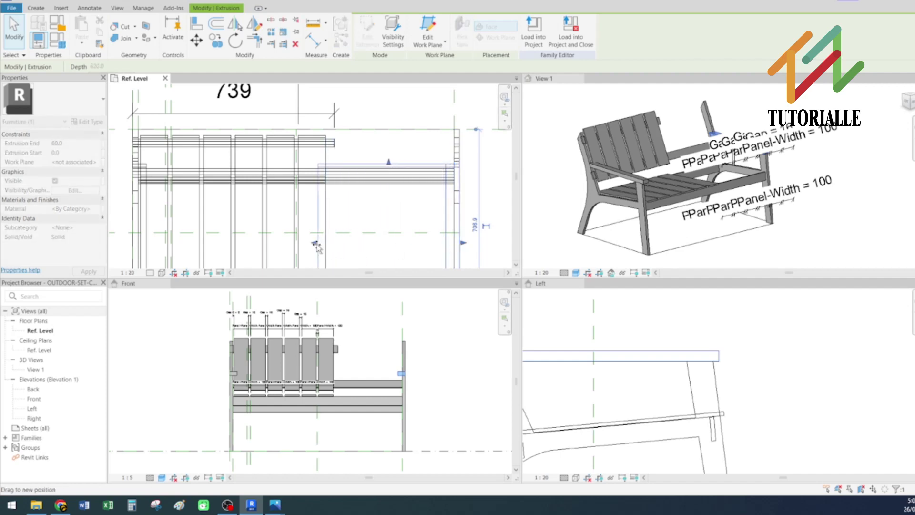
{"action": "left_click_drag", "start_coordinate": [463, 246], "coordinate": [335, 243]}
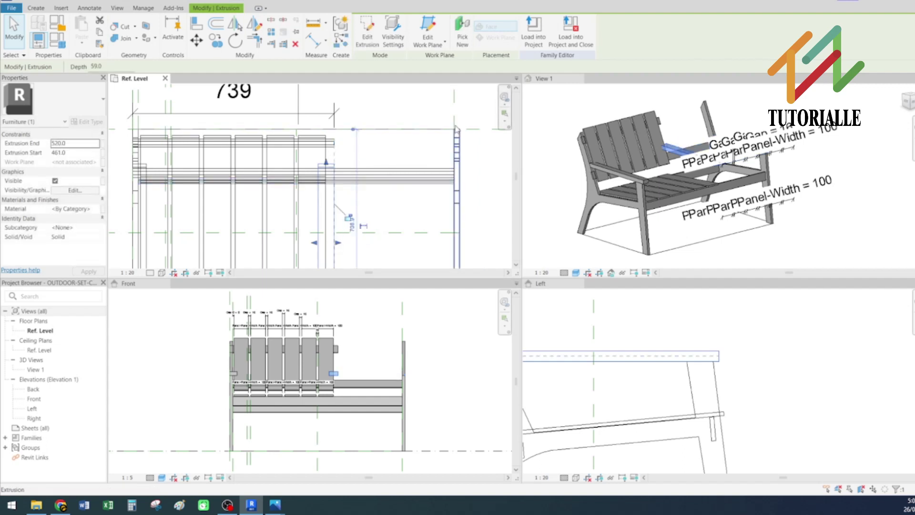
Step: Shorten the lower backrest rail and the rear seat rail to 739 mm so they line up with the upper rail's end
{"action": "left_click", "coordinate": [456, 141]}
{"action": "left_click", "coordinate": [430, 179]}
{"action": "left_click_drag", "start_coordinate": [458, 174], "coordinate": [334, 182]}
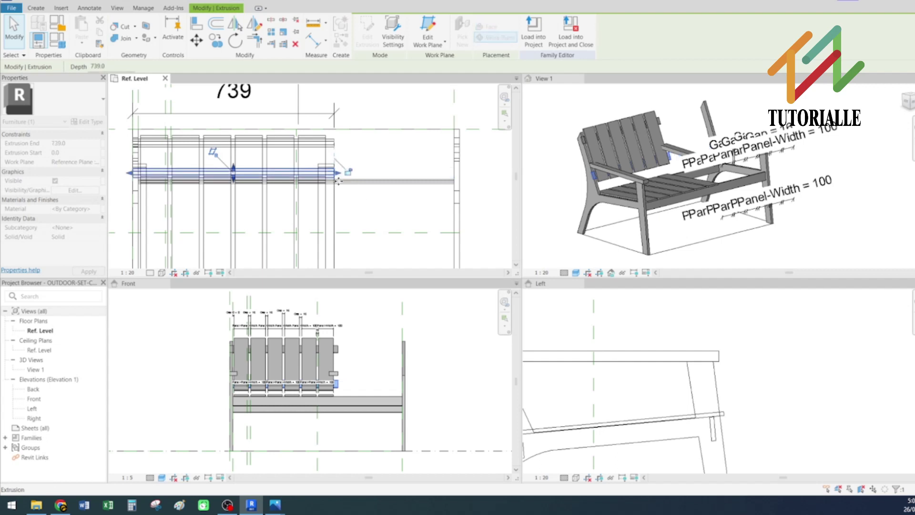
{"action": "left_click", "coordinate": [416, 184]}
{"action": "left_click_drag", "start_coordinate": [461, 187], "coordinate": [441, 186]}
{"action": "left_click_drag", "start_coordinate": [337, 190], "coordinate": [334, 189]}
{"action": "left_click", "coordinate": [371, 211]}
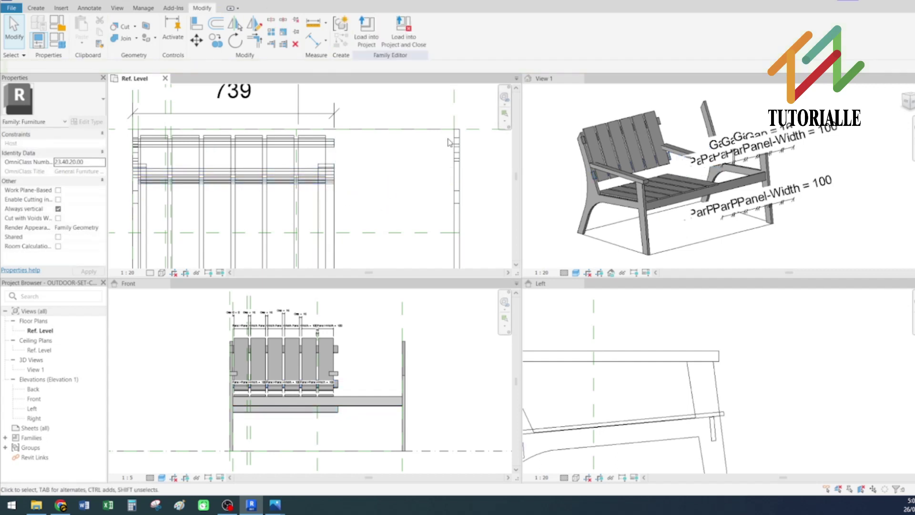
Step: Shorten the front seat rail so its right end aligns with the other shortened rails
{"action": "scroll", "coordinate": [428, 195], "scroll_direction": "down", "scroll_amount": 1}
{"action": "middle_click_drag", "start_coordinate": [428, 191], "coordinate": [434, 116]}
{"action": "left_click", "coordinate": [434, 209]}
{"action": "left_click_drag", "start_coordinate": [470, 216], "coordinate": [365, 188]}
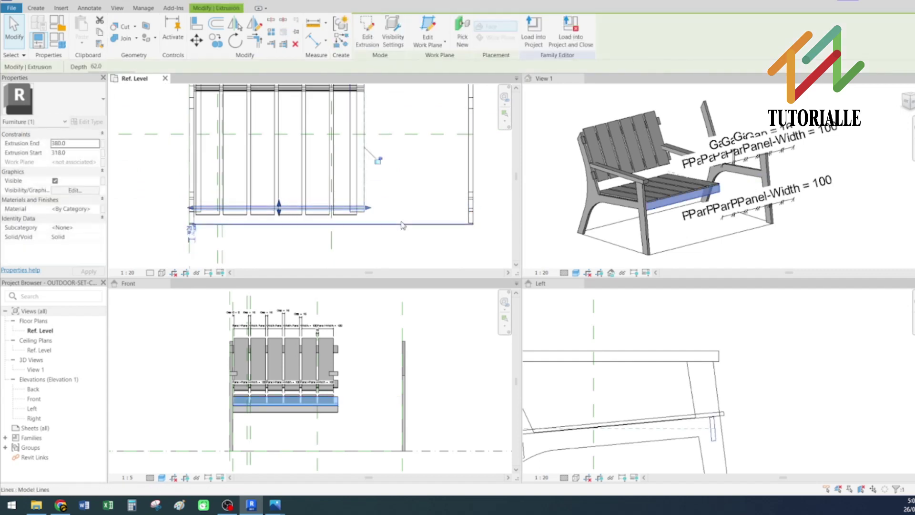
Step: Delete the front, rear and far-side model lines outlining the bench's old footprint on the floor
{"action": "left_click", "coordinate": [421, 224]}
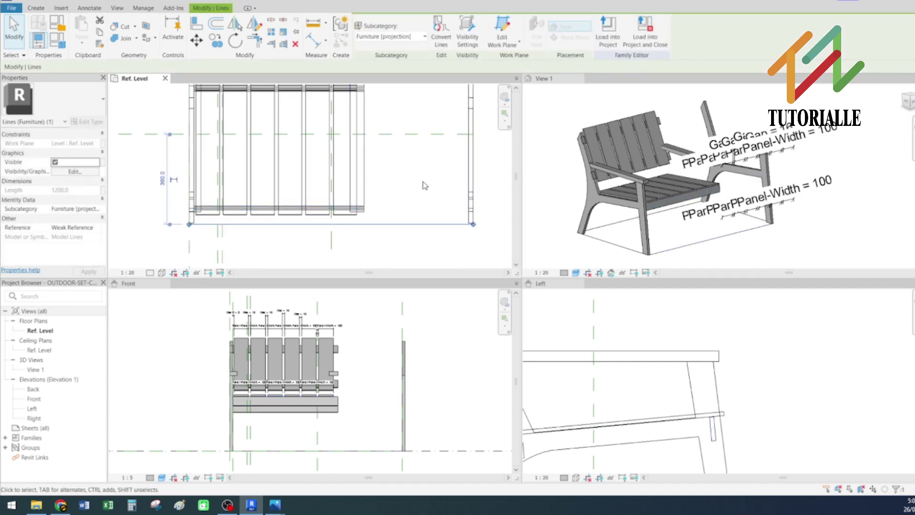
{"action": "left_click", "coordinate": [403, 181]}
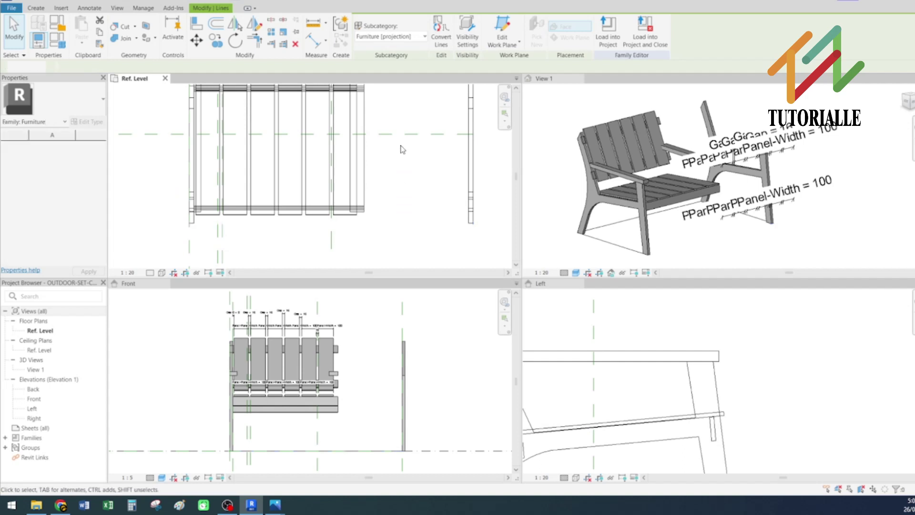
{"action": "scroll", "coordinate": [384, 188], "scroll_direction": "down", "scroll_amount": 1}
{"action": "middle_click_drag", "start_coordinate": [385, 188], "coordinate": [377, 212]}
{"action": "left_click", "coordinate": [395, 119]}
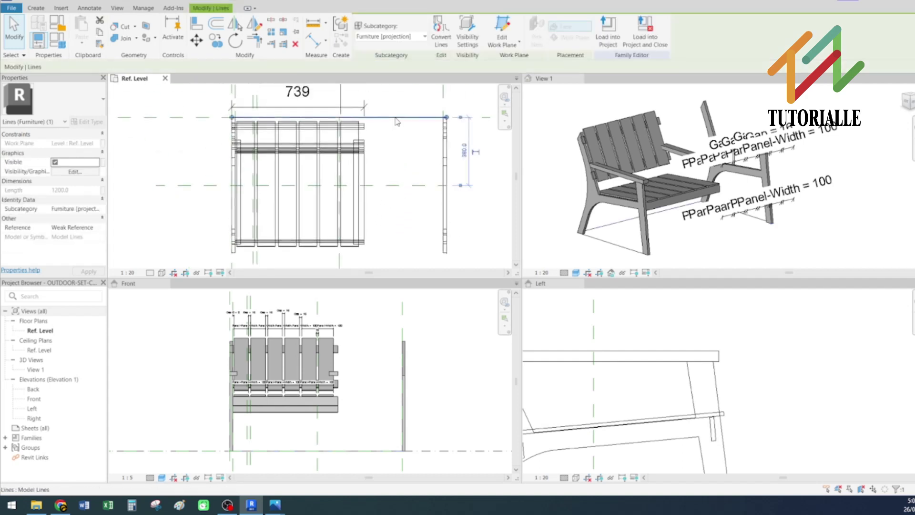
{"action": "key", "text": "Escape"}
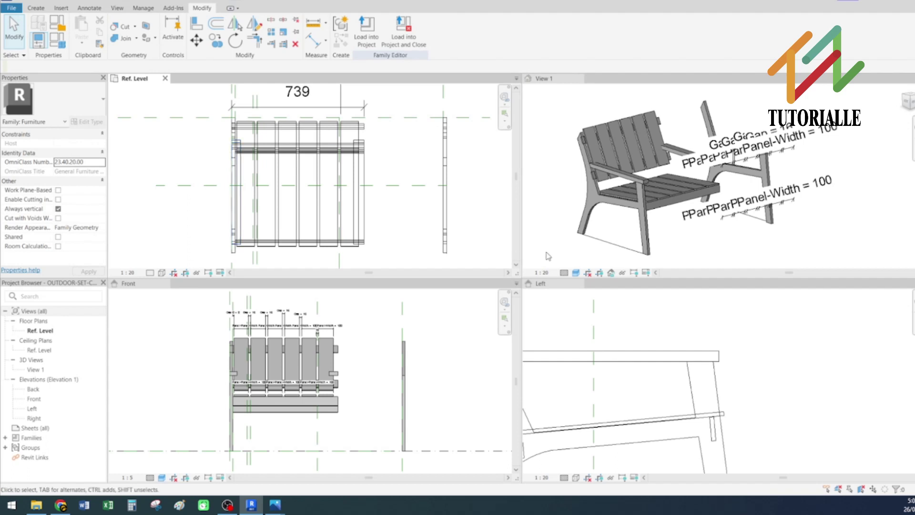
{"action": "left_click", "coordinate": [618, 248]}
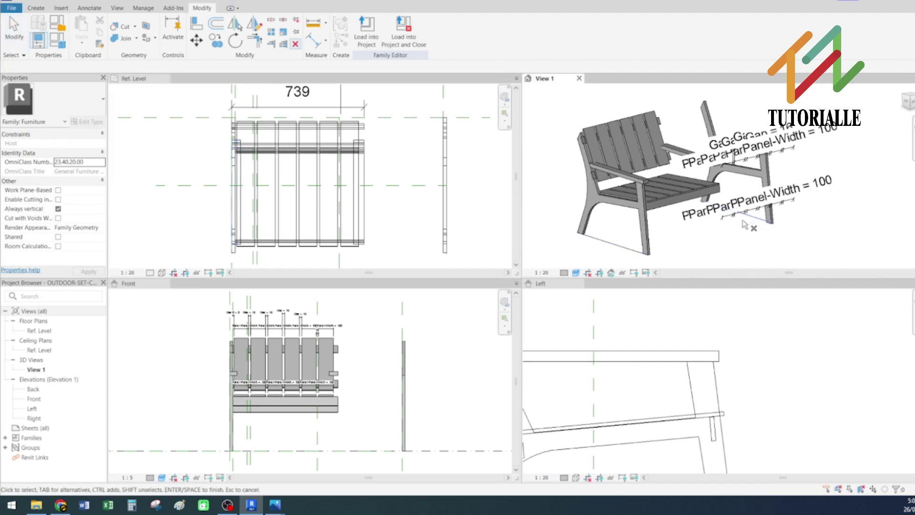
{"action": "left_click", "coordinate": [459, 132]}
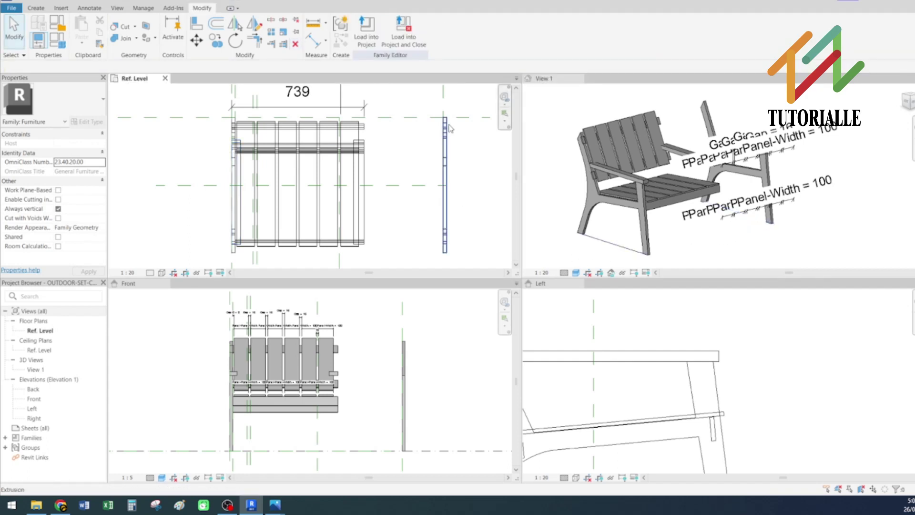
Step: Move the right leg frame inward so its outer face meets the shortened rails' ends
{"action": "left_click", "coordinate": [445, 136]}
{"action": "left_click_drag", "start_coordinate": [440, 190], "coordinate": [359, 189]}
{"action": "scroll", "coordinate": [359, 189], "scroll_direction": "up", "scroll_amount": 2}
{"action": "left_click_drag", "start_coordinate": [496, 183], "coordinate": [368, 182]}
{"action": "left_click", "coordinate": [406, 170]}
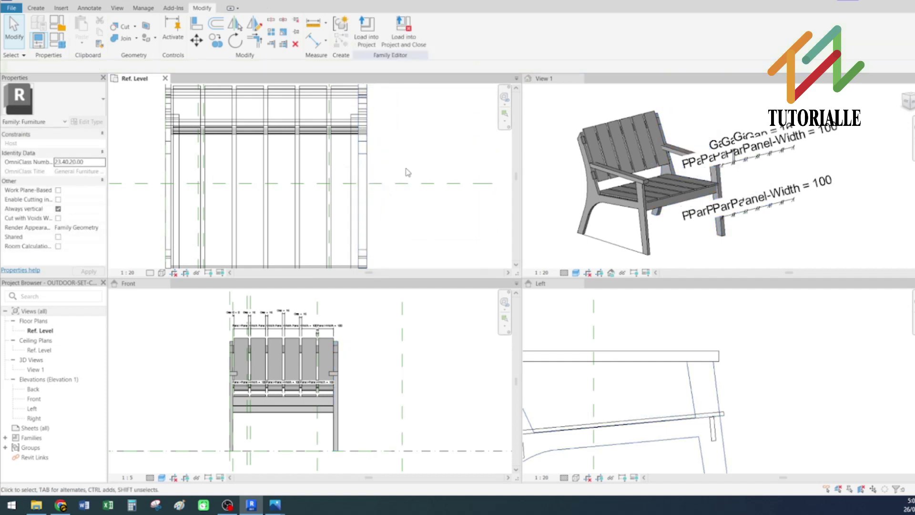
Step: Delete the overall width dimension above the chair in the plan
{"action": "scroll", "coordinate": [404, 212], "scroll_direction": "down", "scroll_amount": 1}
{"action": "middle_click_drag", "start_coordinate": [405, 213], "coordinate": [352, 260]}
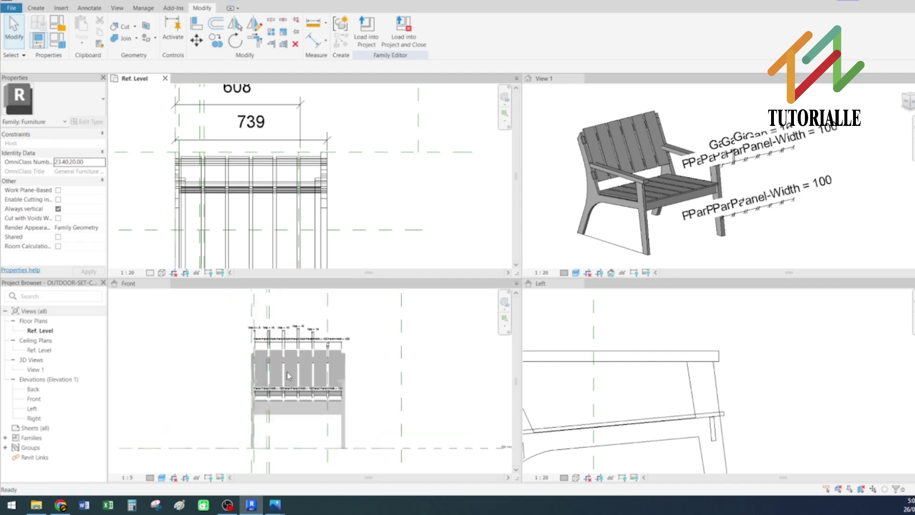
{"action": "scroll", "coordinate": [281, 334], "scroll_direction": "up", "scroll_amount": 5}
{"action": "scroll", "coordinate": [300, 346], "scroll_direction": "down", "scroll_amount": 3}
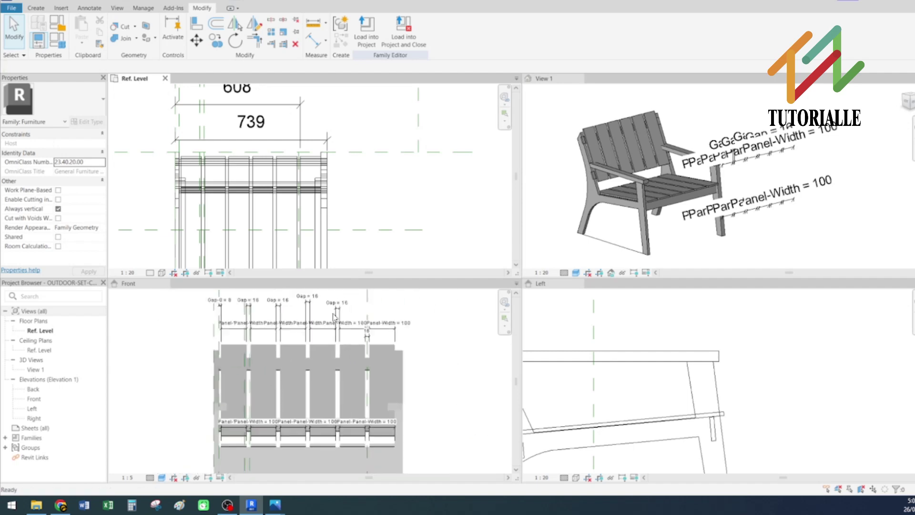
{"action": "left_click", "coordinate": [344, 369]}
{"action": "left_click", "coordinate": [334, 230]}
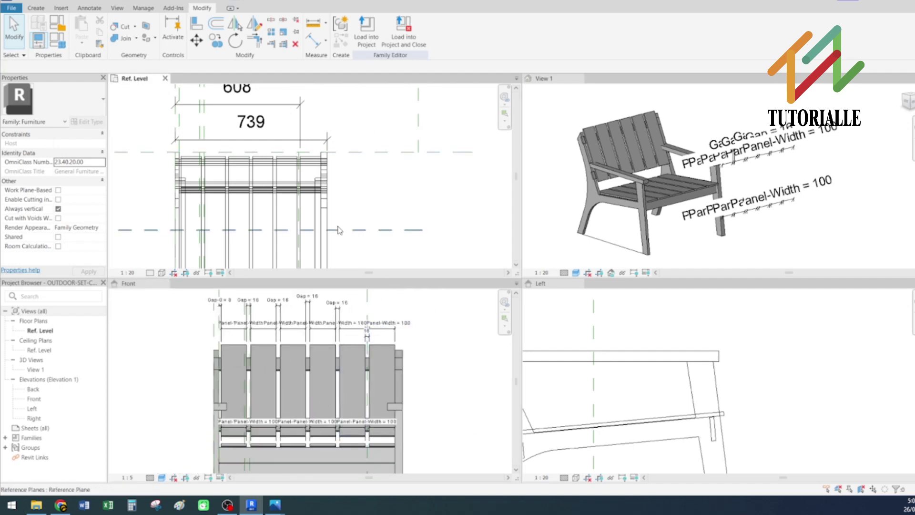
{"action": "middle_click_drag", "start_coordinate": [321, 219], "coordinate": [448, 196]}
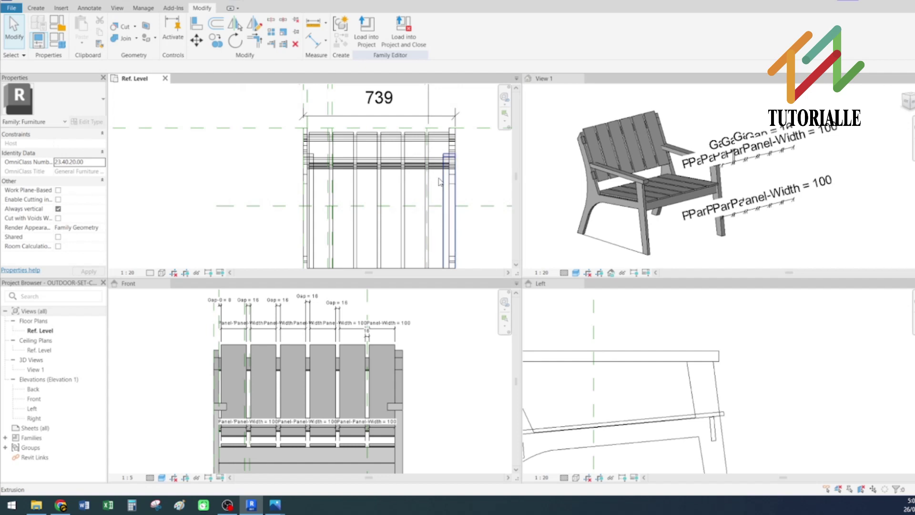
{"action": "left_click", "coordinate": [436, 116]}
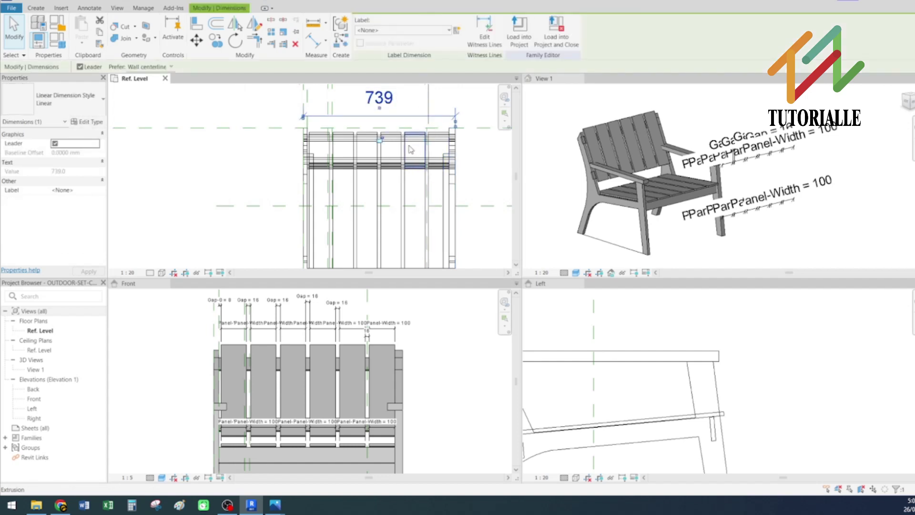
{"action": "middle_click_drag", "start_coordinate": [410, 149], "coordinate": [365, 215]}
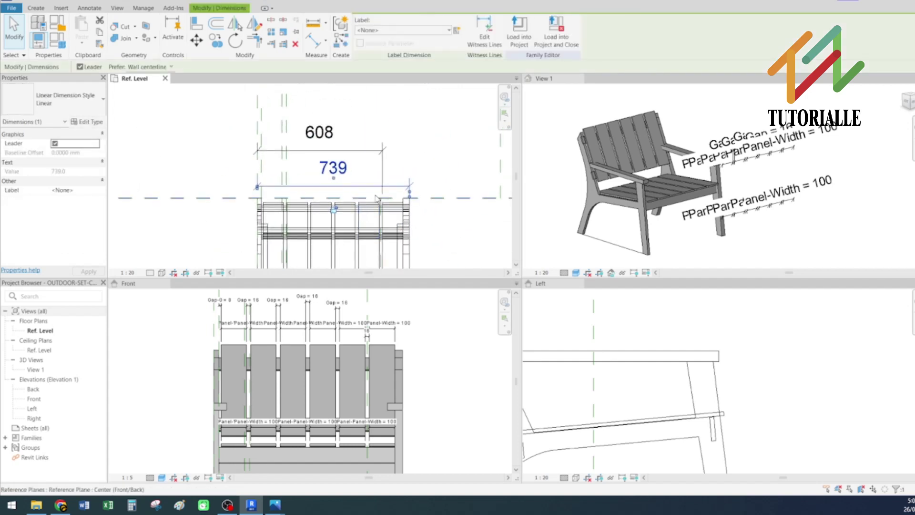
{"action": "key", "text": "Delete"}
Step: Delete the rightmost back slat and the rightmost seat slat, leaving five of each
{"action": "left_click", "coordinate": [384, 180]}
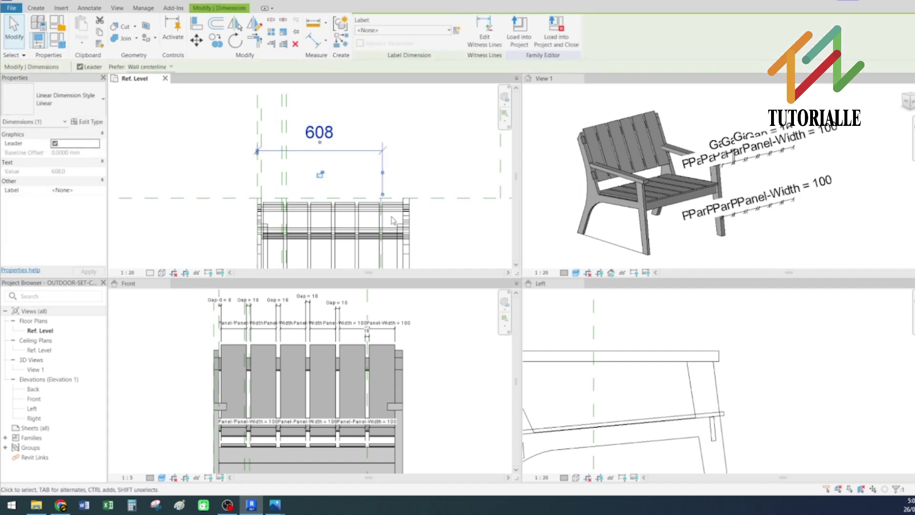
{"action": "key", "text": "Tab"}
{"action": "key", "text": "Tab"}
{"action": "key", "text": "Tab"}
{"action": "key", "text": "Tab"}
{"action": "key", "text": "Tab"}
{"action": "key", "text": "Tab"}
{"action": "left_click", "coordinate": [386, 224]}
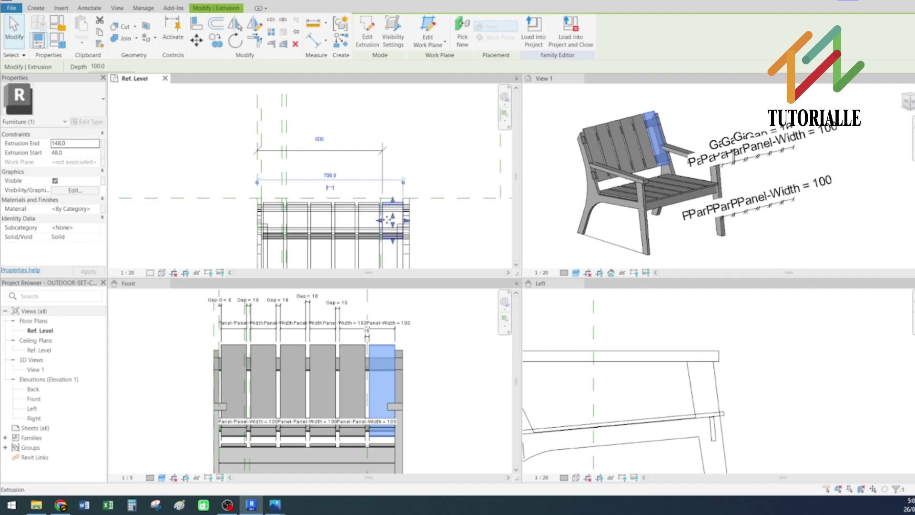
{"action": "key", "text": "Delete"}
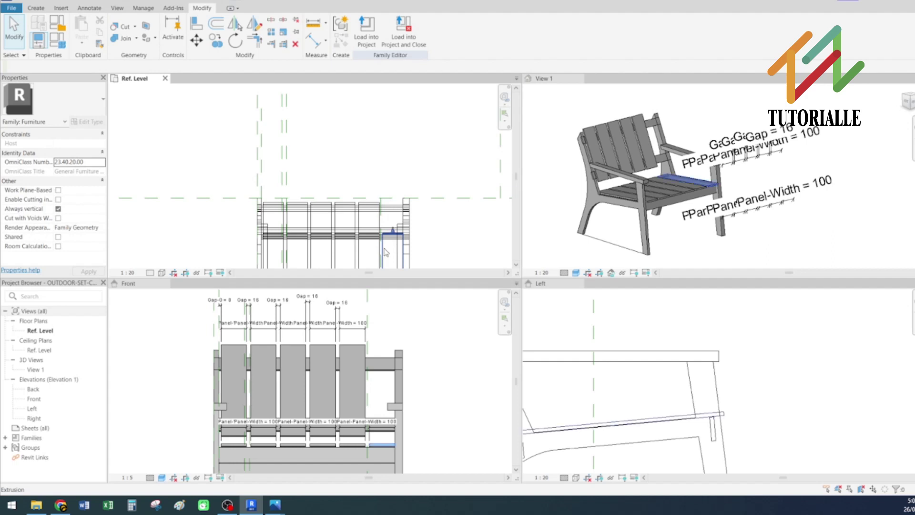
{"action": "left_click", "coordinate": [391, 235]}
{"action": "key", "text": "Delete"}
Step: Shift the right armrest inward beside the fifth slat, with its extrusion running from about 551.7 to 600 mm
{"action": "middle_click_drag", "start_coordinate": [399, 235], "coordinate": [424, 153]}
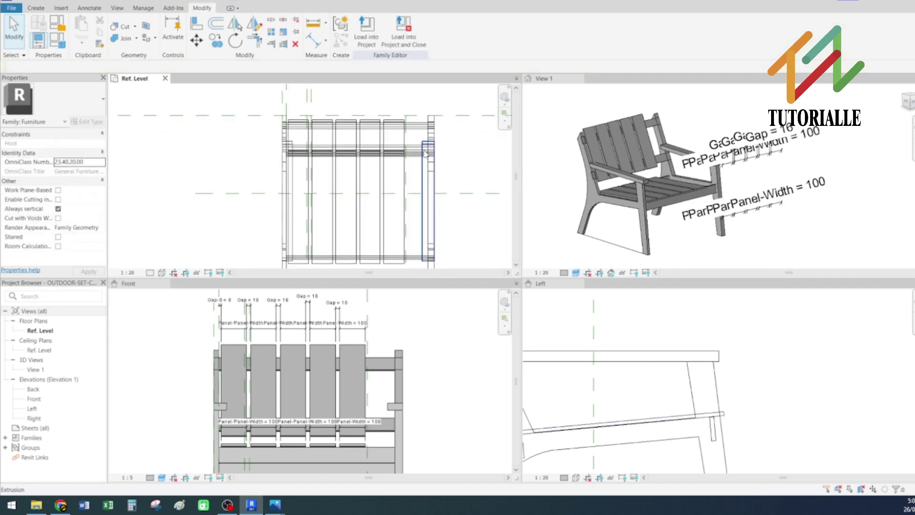
{"action": "left_click", "coordinate": [424, 191]}
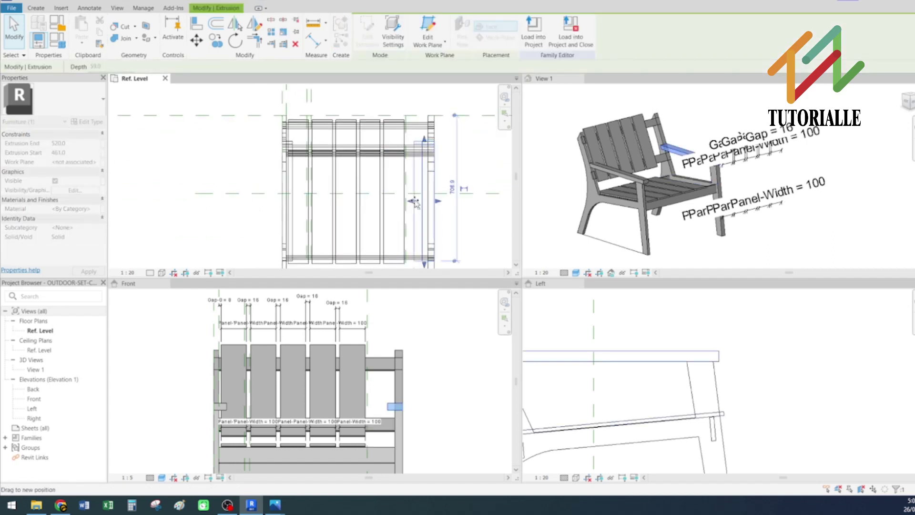
{"action": "left_click_drag", "start_coordinate": [409, 203], "coordinate": [427, 201]}
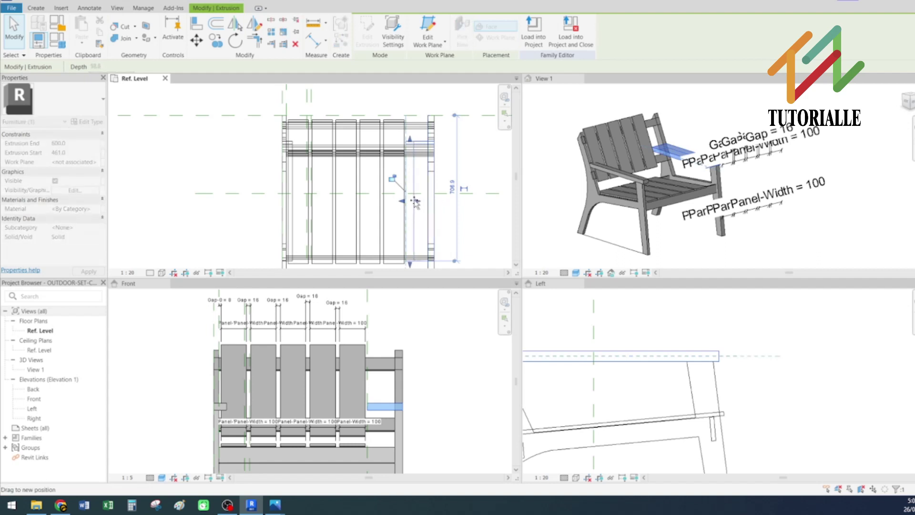
{"action": "key", "text": "Escape"}
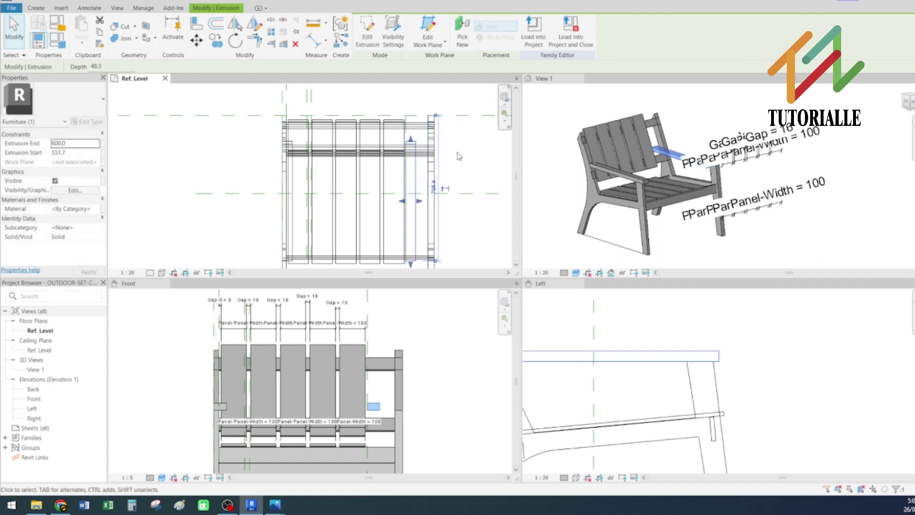
Step: Shorten the rear seat rails and the front rails so their right ends meet the right armrest's outer edge
{"action": "scroll", "coordinate": [420, 135], "scroll_direction": "up", "scroll_amount": 2}
{"action": "left_click", "coordinate": [415, 161]}
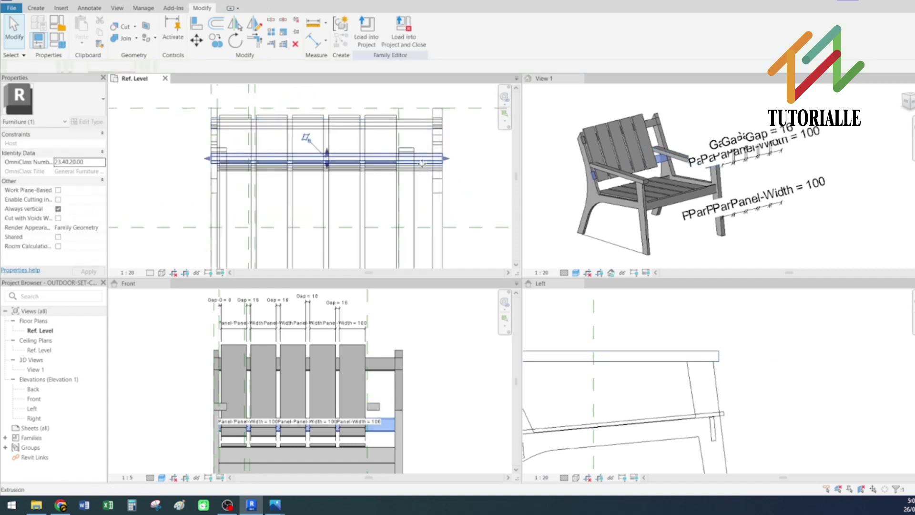
{"action": "left_click_drag", "start_coordinate": [415, 159], "coordinate": [414, 180]}
{"action": "left_click", "coordinate": [424, 169]}
{"action": "scroll", "coordinate": [457, 222], "scroll_direction": "down", "scroll_amount": 1}
{"action": "middle_click_drag", "start_coordinate": [458, 222], "coordinate": [482, 138]}
{"action": "left_click", "coordinate": [455, 228]}
{"action": "left_click_drag", "start_coordinate": [472, 227], "coordinate": [443, 217]}
Step: Move the right leg frame inward to the shortened rails' ends and thin it to 21 mm, with its extrusion running from 32.3 to 53.3
{"action": "left_click", "coordinate": [460, 180]}
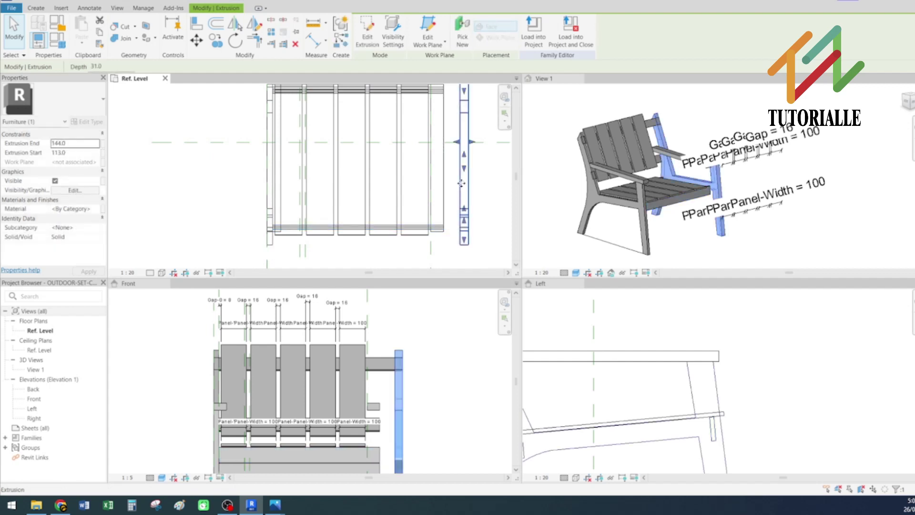
{"action": "mouse_move", "coordinate": [457, 142]}
{"action": "left_mouse_down"}
{"action": "mouse_move", "coordinate": [433, 142]}
{"action": "mouse_move", "coordinate": [444, 142]}
{"action": "left_mouse_up"}
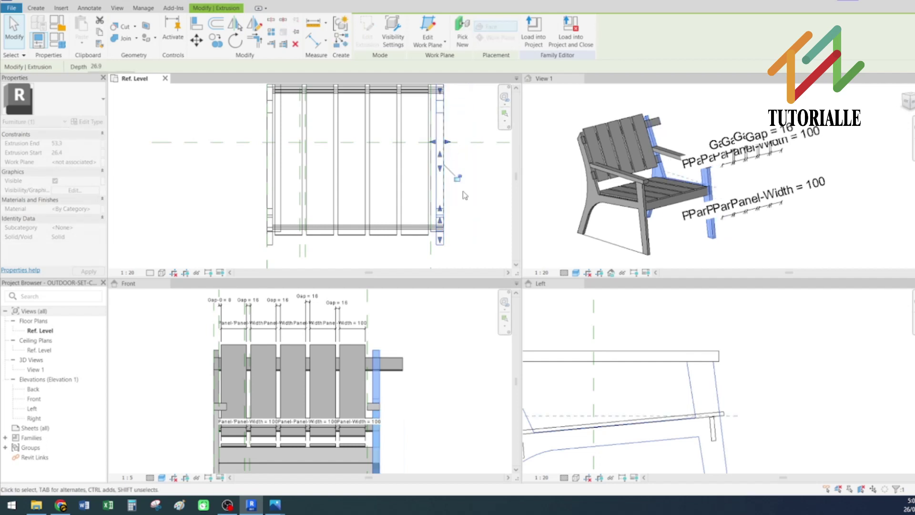
{"action": "left_click", "coordinate": [484, 210]}
{"action": "scroll", "coordinate": [480, 218], "scroll_direction": "down", "scroll_amount": 1}
{"action": "middle_click_drag", "start_coordinate": [485, 225], "coordinate": [476, 245]}
{"action": "scroll", "coordinate": [430, 191], "scroll_direction": "up", "scroll_amount": 1}
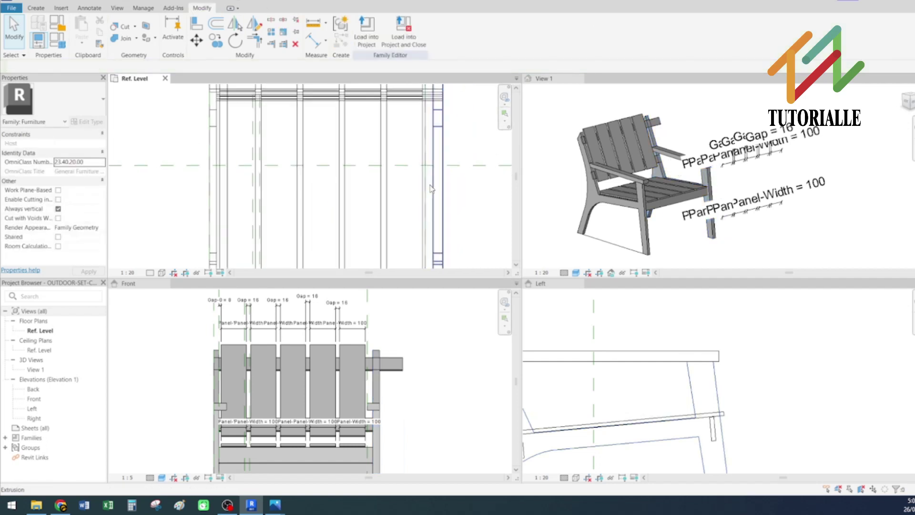
{"action": "left_click", "coordinate": [433, 188]}
{"action": "scroll", "coordinate": [434, 167], "scroll_direction": "up", "scroll_amount": 2}
{"action": "left_click_drag", "start_coordinate": [451, 163], "coordinate": [433, 164]}
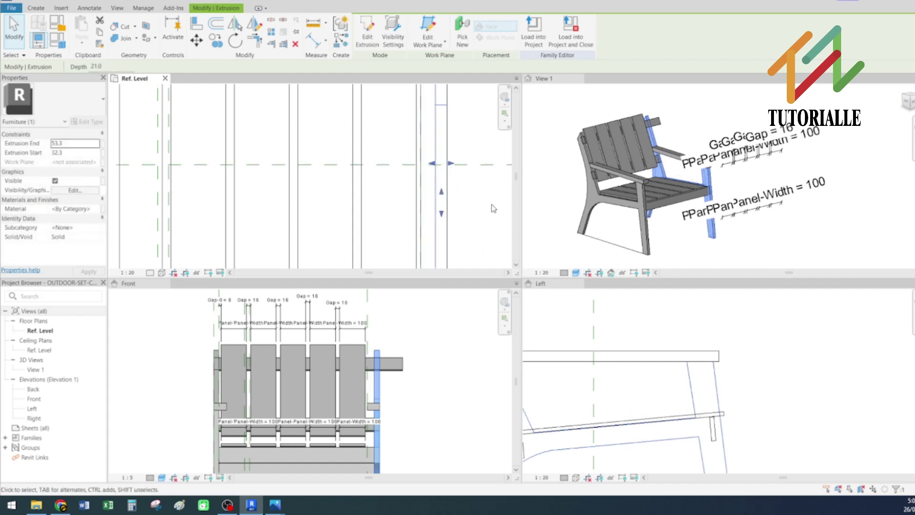
{"action": "key", "text": "Escape"}
{"action": "scroll", "coordinate": [435, 207], "scroll_direction": "down", "scroll_amount": 3}
{"action": "left_click", "coordinate": [570, 207]}
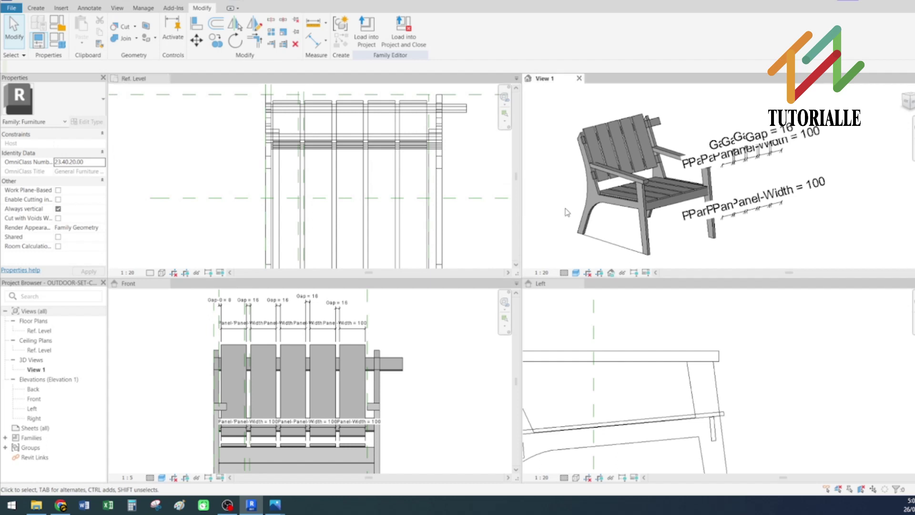
Step: Shorten the upper back rail to an extrusion end of 648.3 mm, flush with the right leg frame's outer face
{"action": "left_click", "coordinate": [456, 108]}
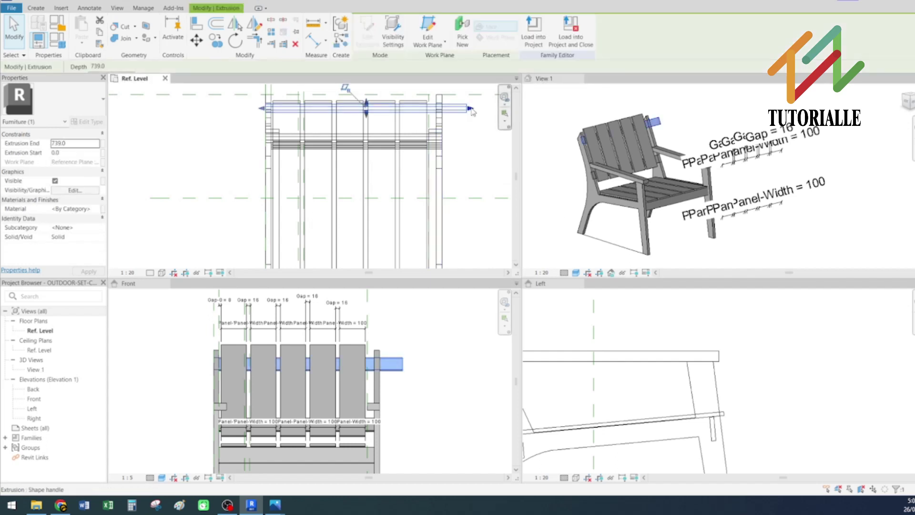
{"action": "left_click_drag", "start_coordinate": [455, 108], "coordinate": [439, 107]}
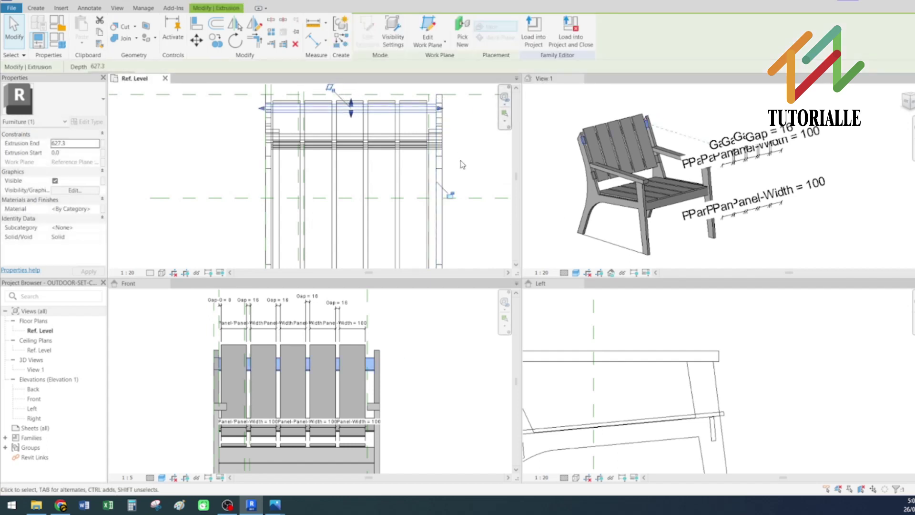
{"action": "scroll", "coordinate": [437, 99], "scroll_direction": "up", "scroll_amount": 3}
{"action": "left_click_drag", "start_coordinate": [439, 115], "coordinate": [447, 116]}
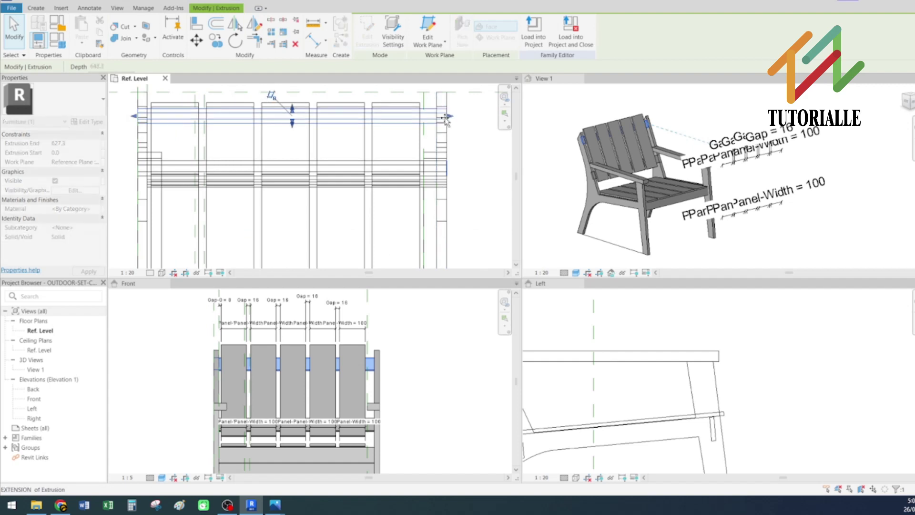
{"action": "scroll", "coordinate": [471, 167], "scroll_direction": "down", "scroll_amount": 3}
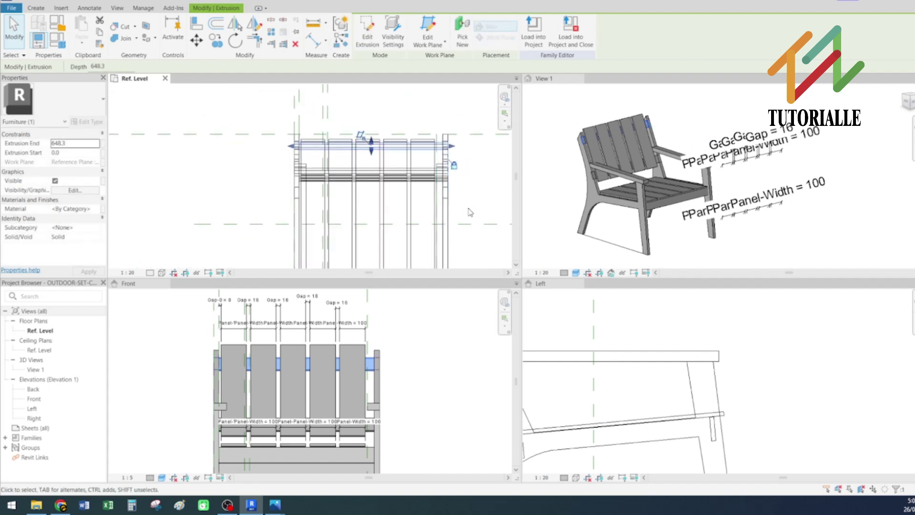
{"action": "scroll", "coordinate": [452, 191], "scroll_direction": "up", "scroll_amount": 1}
{"action": "left_click", "coordinate": [193, 186]}
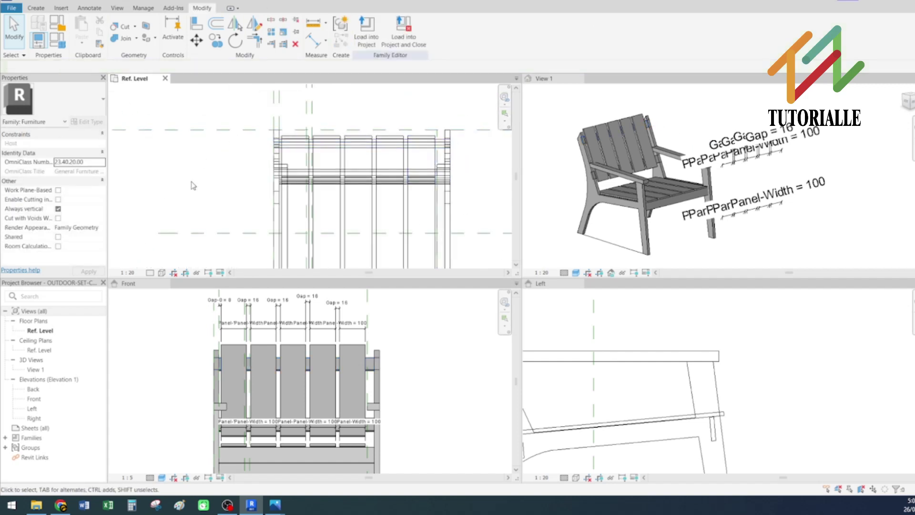
Step: Measure the chair's overall width in plan from the left reference plane to the right leg frame's outer face
{"action": "key", "text": "d"}
{"action": "key", "text": "i"}
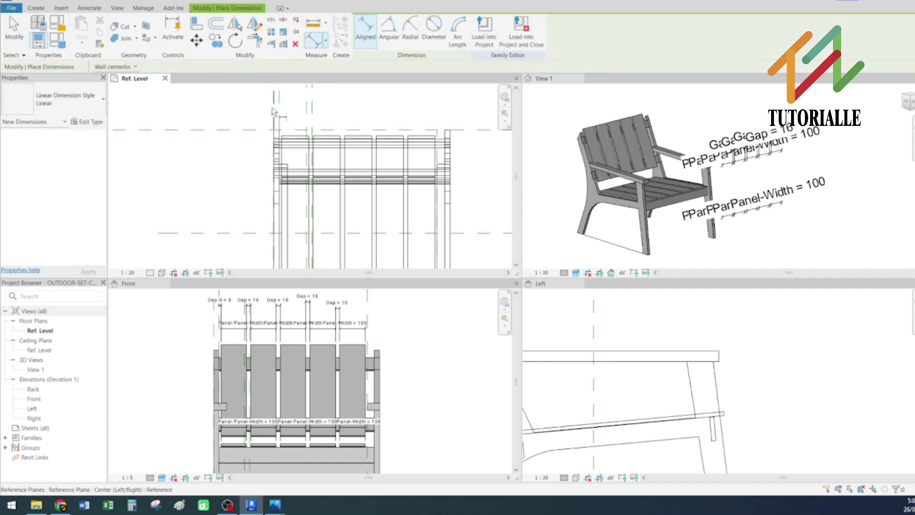
{"action": "left_click", "coordinate": [276, 100]}
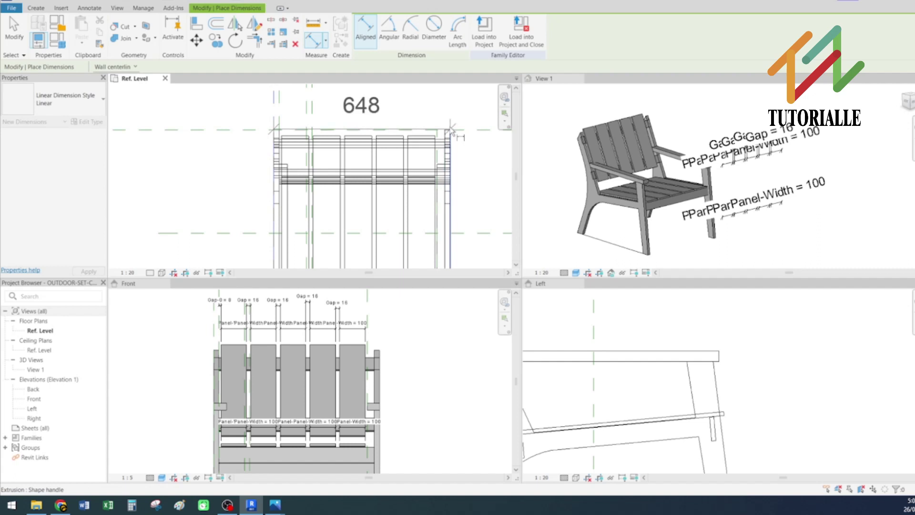
{"action": "key", "text": "Escape"}
{"action": "key", "text": "Escape"}
{"action": "scroll", "coordinate": [433, 156], "scroll_direction": "up", "scroll_amount": 1}
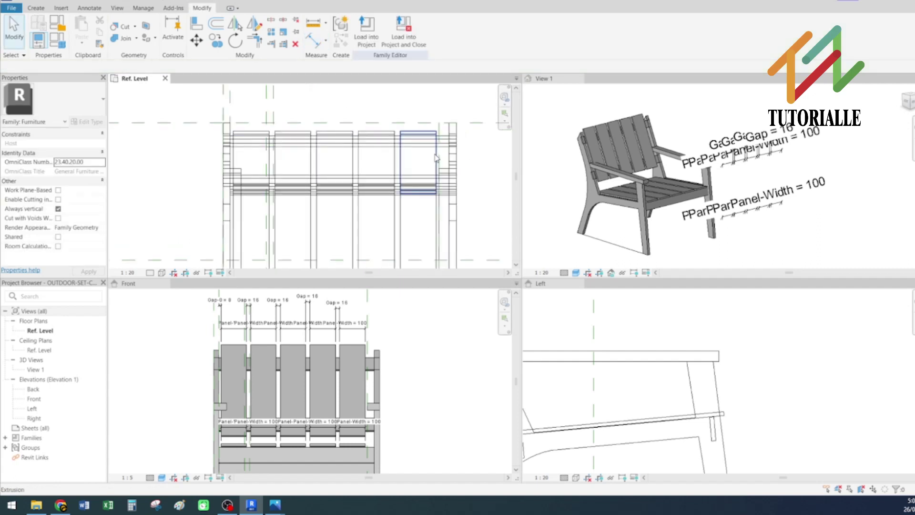
Step: Examine the positions of the fifth back slat, the reference plane beside it and the right armrest in the plan
{"action": "left_click", "coordinate": [436, 157]}
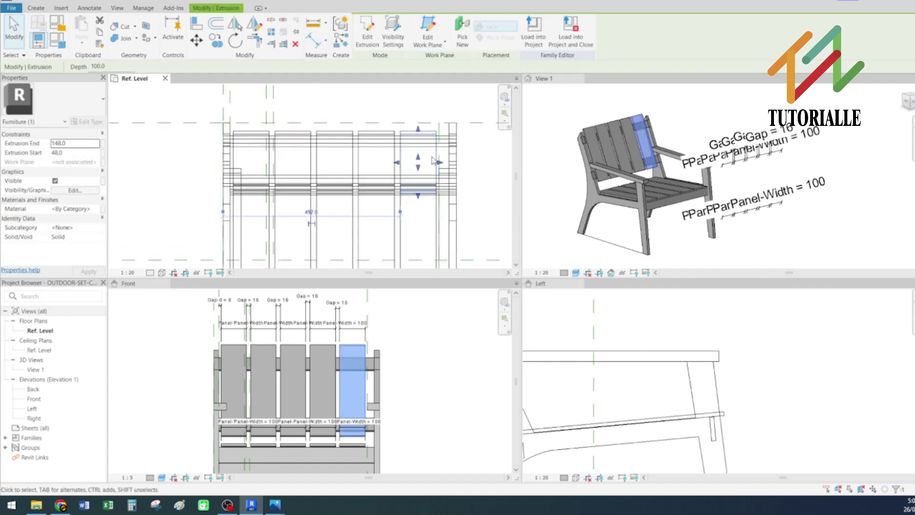
{"action": "key", "text": "Escape"}
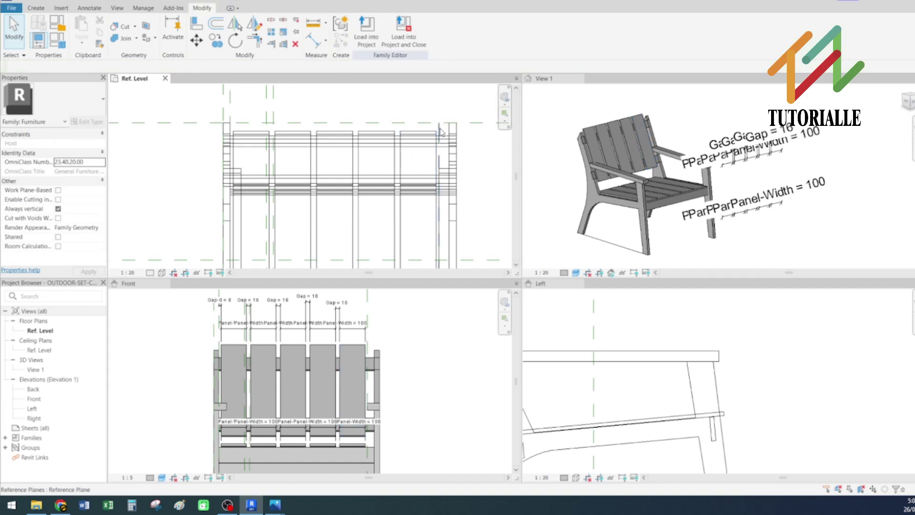
{"action": "left_click", "coordinate": [438, 128]}
{"action": "left_click", "coordinate": [440, 127]}
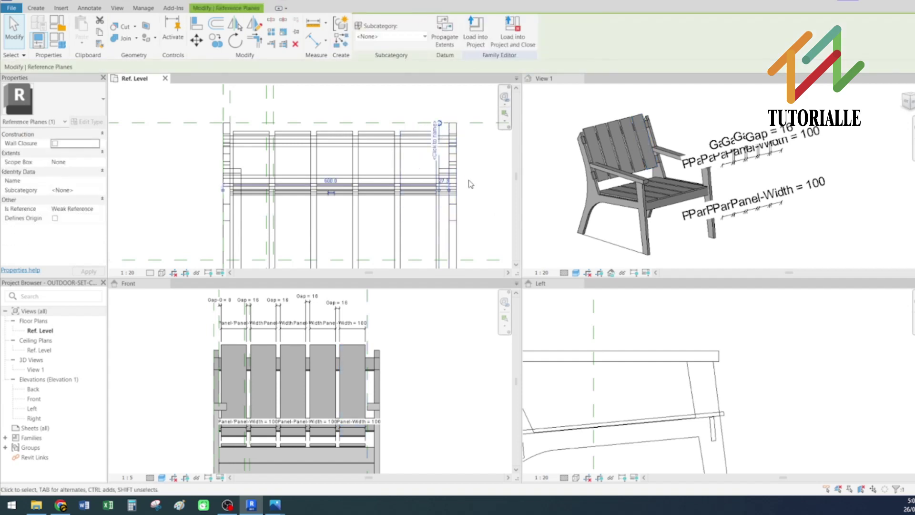
{"action": "left_click", "coordinate": [461, 212]}
{"action": "left_click", "coordinate": [440, 221]}
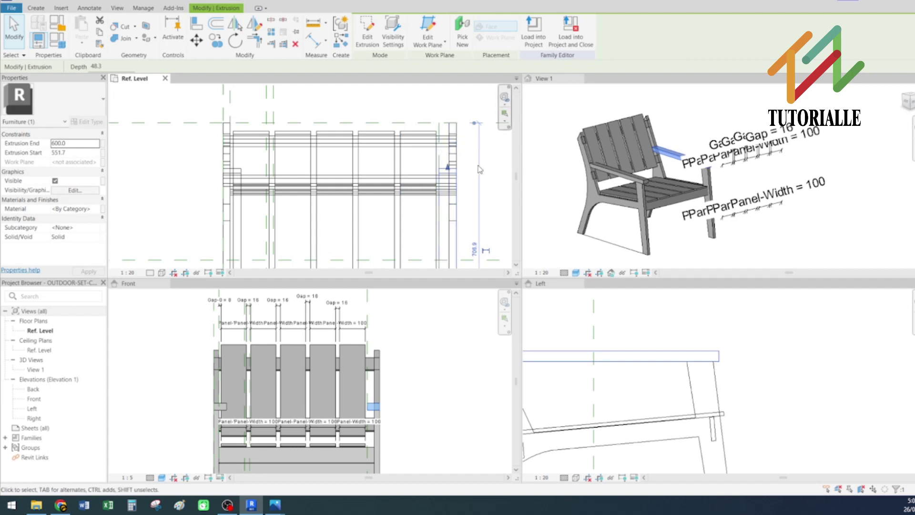
{"action": "left_click", "coordinate": [499, 170]}
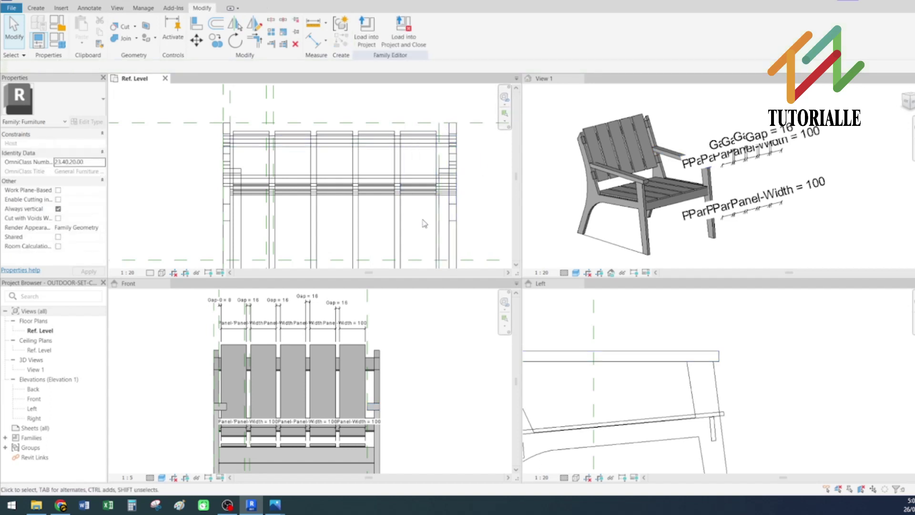
{"action": "middle_click_drag", "start_coordinate": [452, 201], "coordinate": [483, 166]}
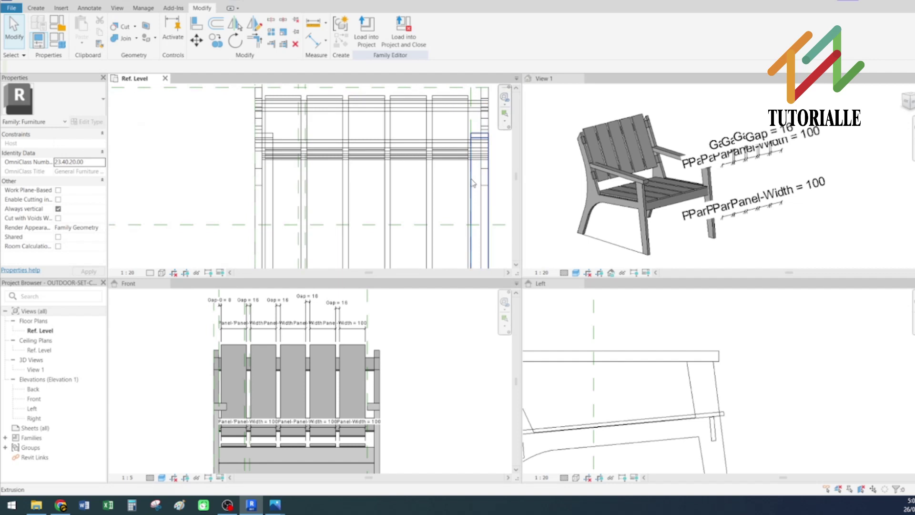
Step: Shift the right leg frame inward to an extrusion of 5 to 32.3 mm and set the right armrest's extrusion to 572.7 to 640 mm
{"action": "left_click", "coordinate": [472, 172]}
{"action": "mouse_move", "coordinate": [469, 238]}
{"action": "left_mouse_down"}
{"action": "mouse_move", "coordinate": [454, 242]}
{"action": "mouse_move", "coordinate": [481, 238]}
{"action": "mouse_move", "coordinate": [467, 227]}
{"action": "left_mouse_up"}
{"action": "left_click", "coordinate": [488, 192]}
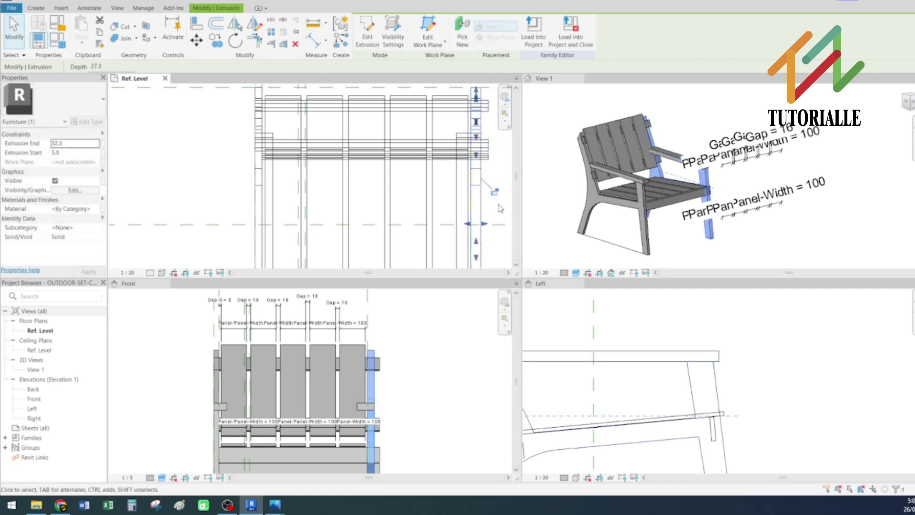
{"action": "left_click", "coordinate": [491, 218]}
{"action": "middle_click_drag", "start_coordinate": [490, 218], "coordinate": [433, 270]}
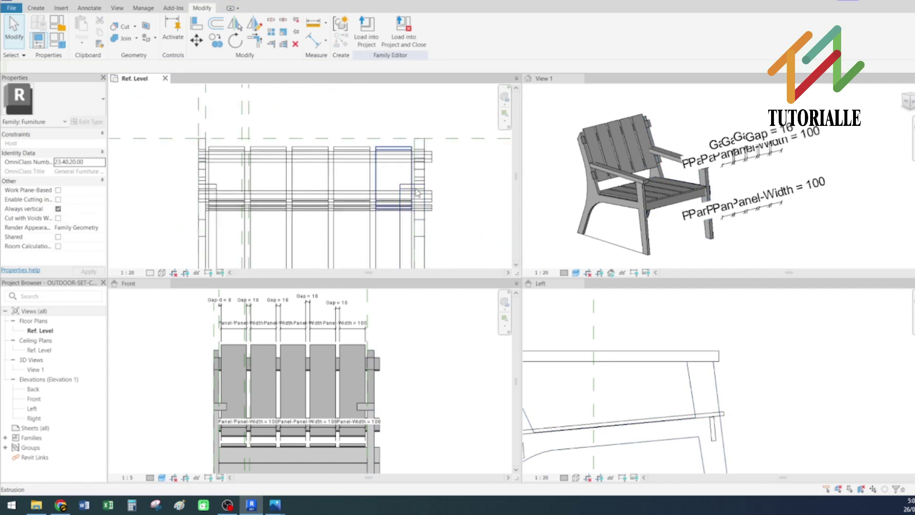
{"action": "middle_click_drag", "start_coordinate": [472, 204], "coordinate": [473, 196]}
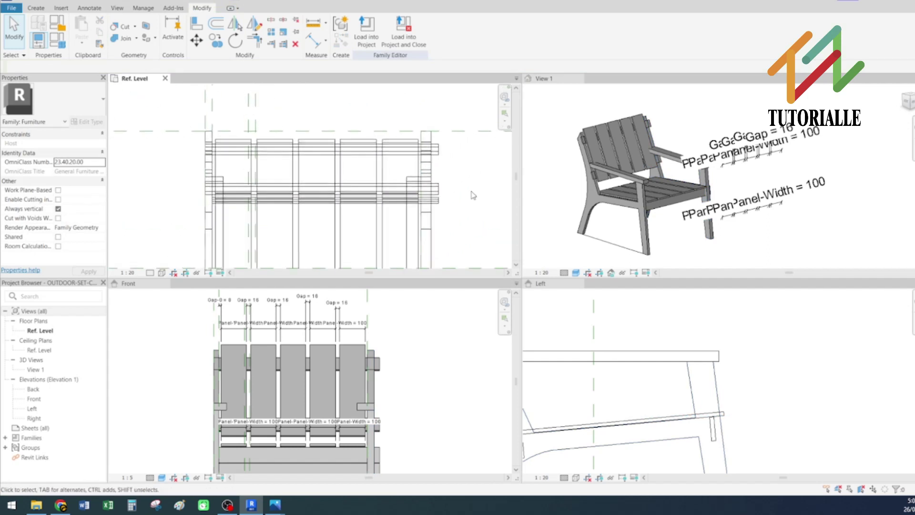
Step: Narrow the right leg frame further and set its outer face slightly inside the armrest's outer edge
{"action": "left_click", "coordinate": [428, 214]}
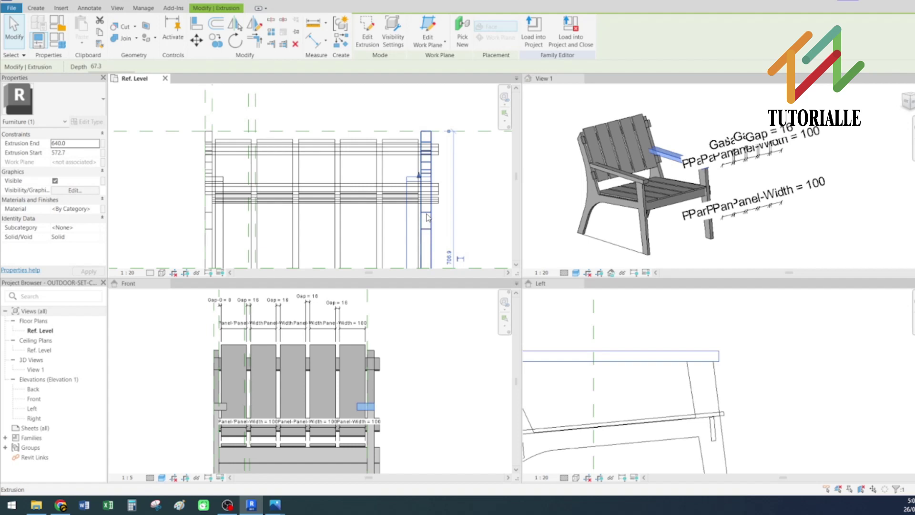
{"action": "scroll", "coordinate": [449, 186], "scroll_direction": "up", "scroll_amount": 3}
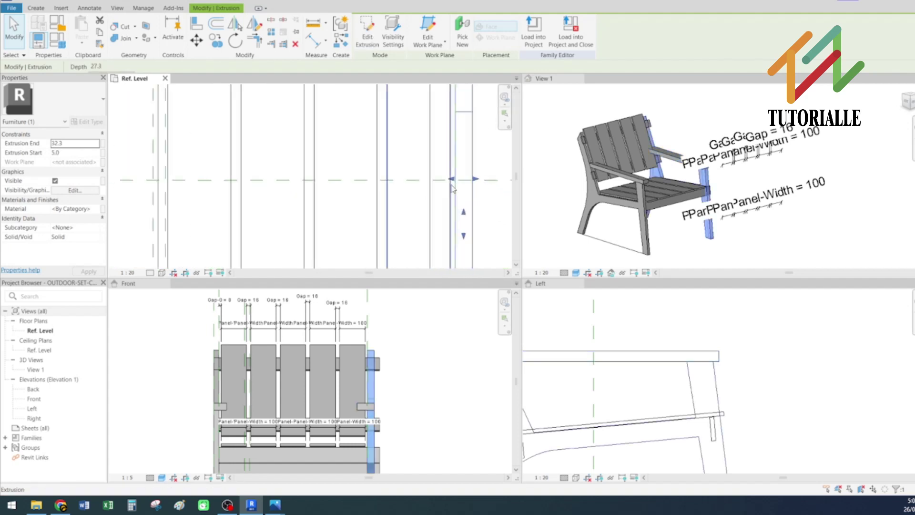
{"action": "key", "text": "Escape"}
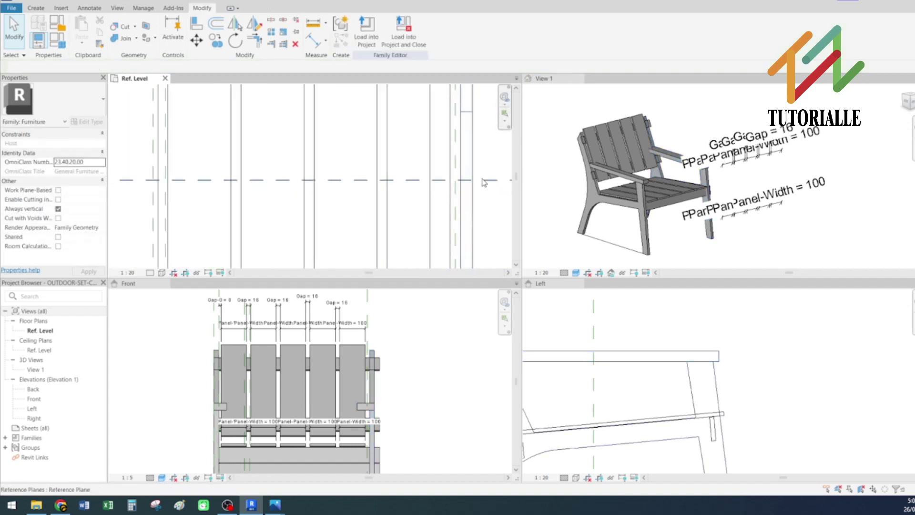
{"action": "scroll", "coordinate": [453, 247], "scroll_direction": "down", "scroll_amount": 3}
{"action": "middle_click_drag", "start_coordinate": [453, 248], "coordinate": [449, 271]}
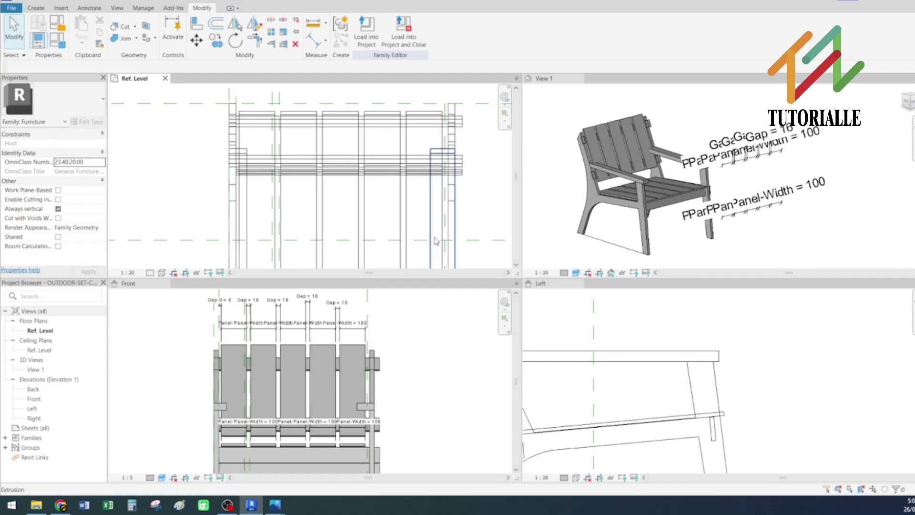
{"action": "left_click", "coordinate": [454, 111]}
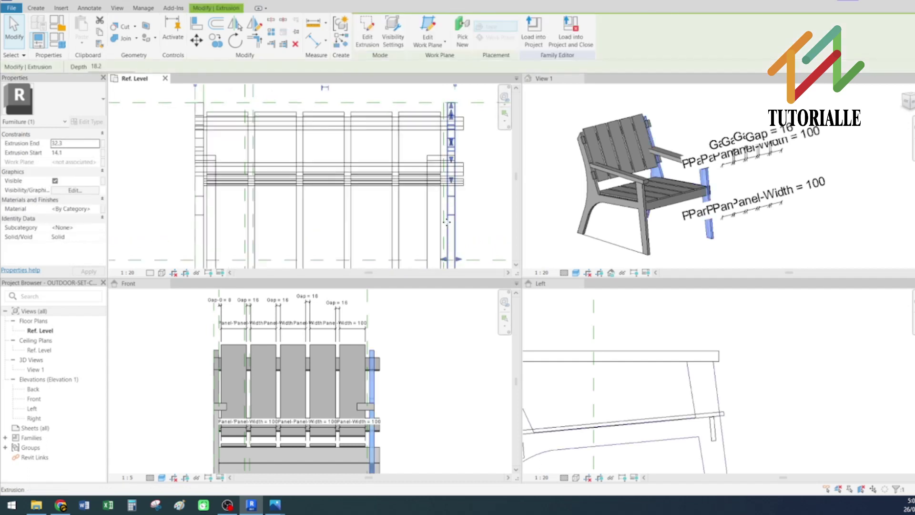
{"action": "scroll", "coordinate": [447, 264], "scroll_direction": "up", "scroll_amount": 2}
{"action": "mouse_move", "coordinate": [447, 264]}
{"action": "left_mouse_down"}
{"action": "mouse_move", "coordinate": [439, 263]}
{"action": "mouse_move", "coordinate": [452, 264]}
{"action": "left_mouse_up"}
{"action": "left_click", "coordinate": [479, 195]}
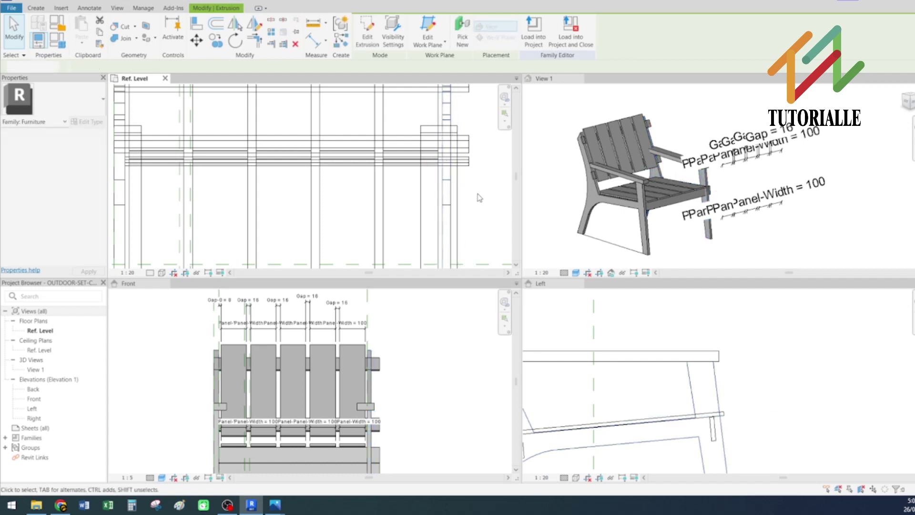
Step: Shorten the upper back rail, the seat rails and the lower rail to the right leg frame's new outer face
{"action": "left_click", "coordinate": [458, 178]}
{"action": "scroll", "coordinate": [467, 150], "scroll_direction": "down", "scroll_amount": 1}
{"action": "middle_click_drag", "start_coordinate": [456, 186], "coordinate": [448, 261]}
{"action": "left_click", "coordinate": [460, 167]}
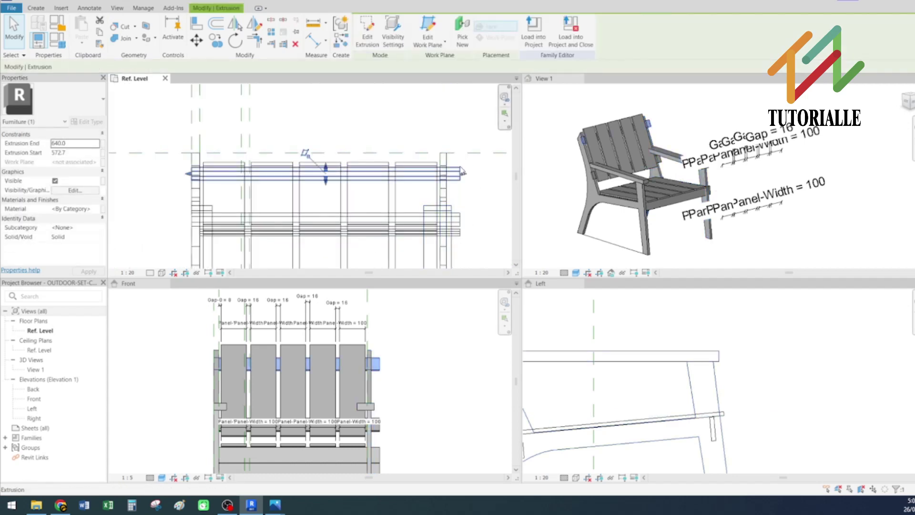
{"action": "left_click_drag", "start_coordinate": [464, 174], "coordinate": [443, 175]}
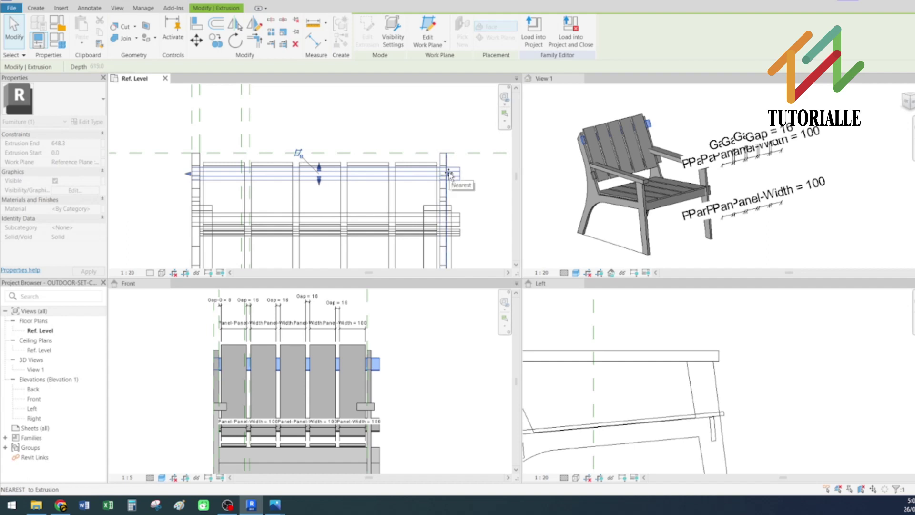
{"action": "left_click", "coordinate": [456, 235]}
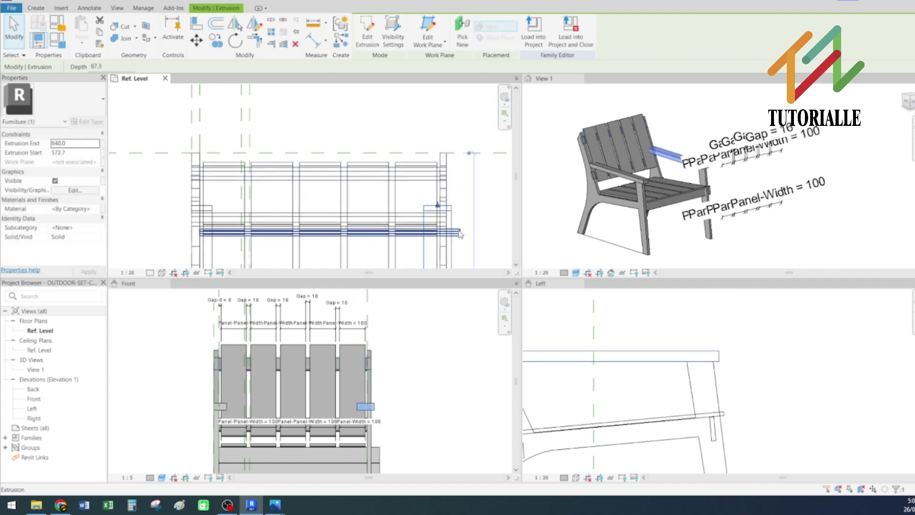
{"action": "left_click", "coordinate": [458, 233]}
{"action": "left_click_drag", "start_coordinate": [464, 232], "coordinate": [446, 227]}
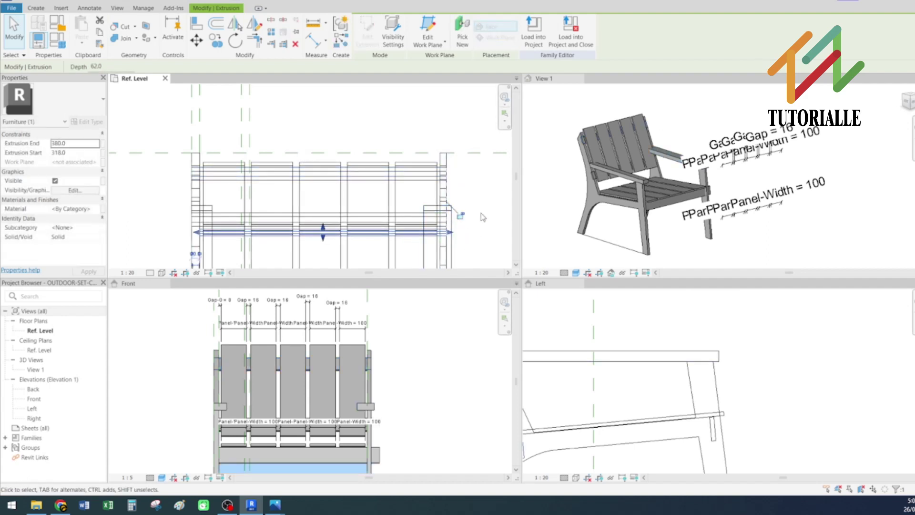
Step: Pull the right armrest's outer edge inward until it is flush with the right leg frame's outer face
{"action": "left_click", "coordinate": [463, 242]}
{"action": "middle_click_drag", "start_coordinate": [462, 242], "coordinate": [476, 138]}
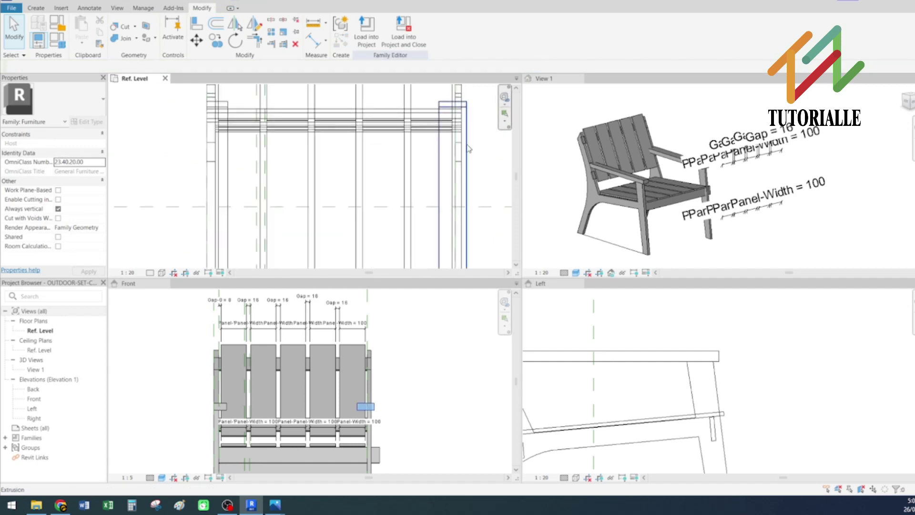
{"action": "left_click", "coordinate": [466, 149]}
{"action": "left_click_drag", "start_coordinate": [464, 222], "coordinate": [462, 223]}
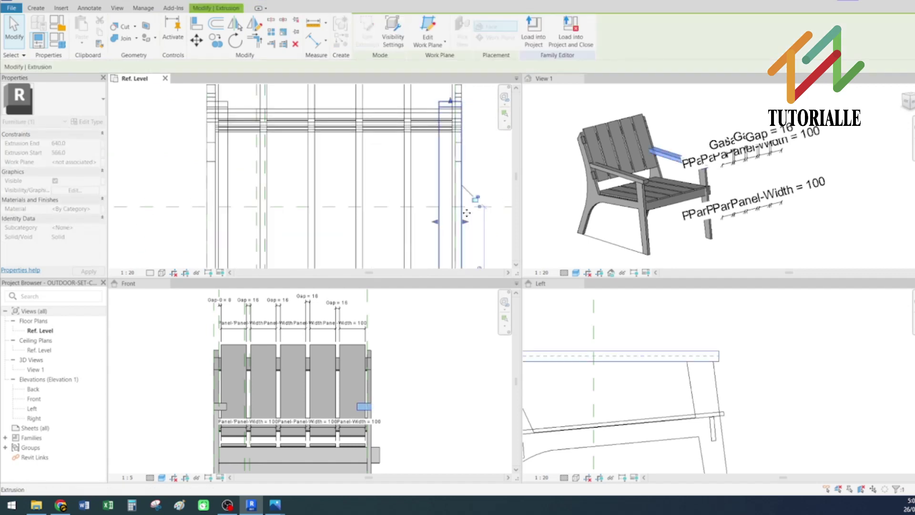
Step: Shorten the front seat rail in plan until its right end is flush with the right leg frame's outer face
{"action": "left_click", "coordinate": [485, 162]}
{"action": "scroll", "coordinate": [449, 202], "scroll_direction": "down", "scroll_amount": 2}
{"action": "middle_click_drag", "start_coordinate": [451, 246], "coordinate": [459, 172]}
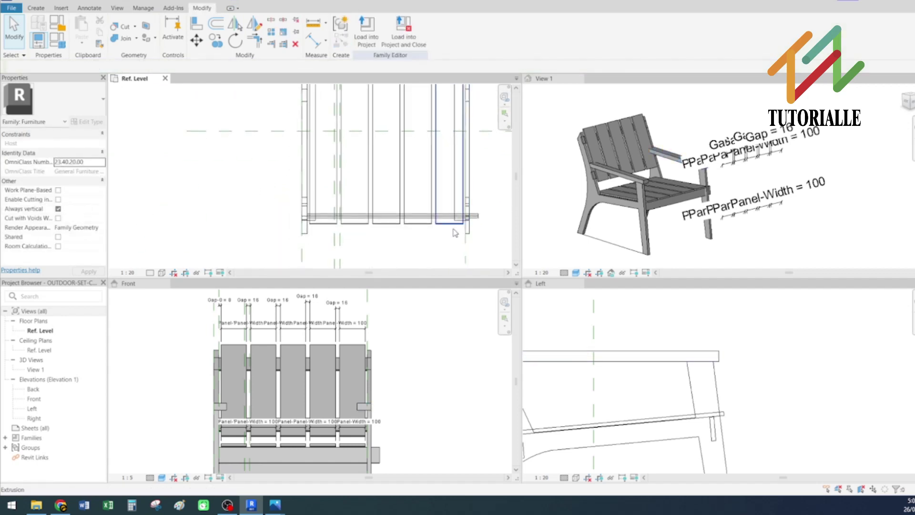
{"action": "left_click", "coordinate": [476, 214]}
{"action": "scroll", "coordinate": [481, 216], "scroll_direction": "up", "scroll_amount": 2}
{"action": "left_click_drag", "start_coordinate": [480, 215], "coordinate": [470, 216]}
{"action": "scroll", "coordinate": [469, 219], "scroll_direction": "down", "scroll_amount": 2}
{"action": "scroll", "coordinate": [470, 219], "scroll_direction": "down", "scroll_amount": 3}
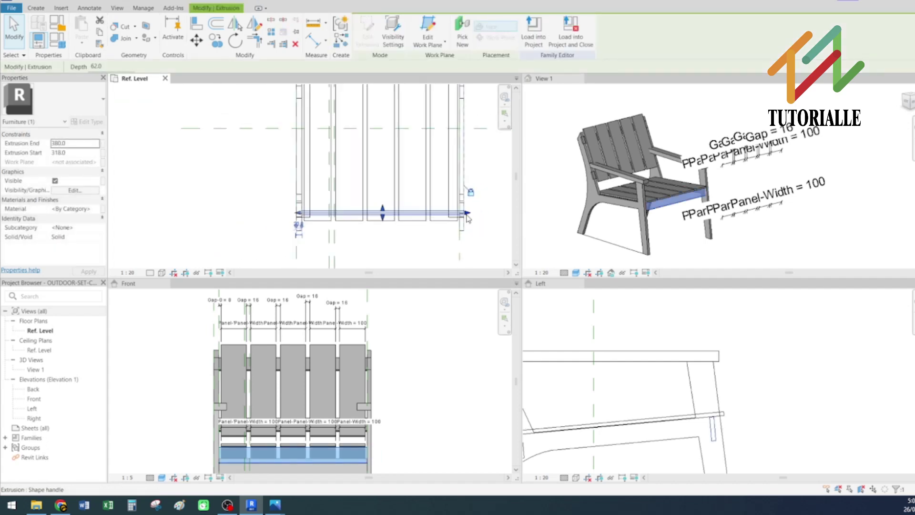
{"action": "left_click", "coordinate": [265, 211]}
Step: Check the extrusion depths of both armrests and dimension the left armrest's width in plan
{"action": "scroll", "coordinate": [368, 216], "scroll_direction": "down", "scroll_amount": 3}
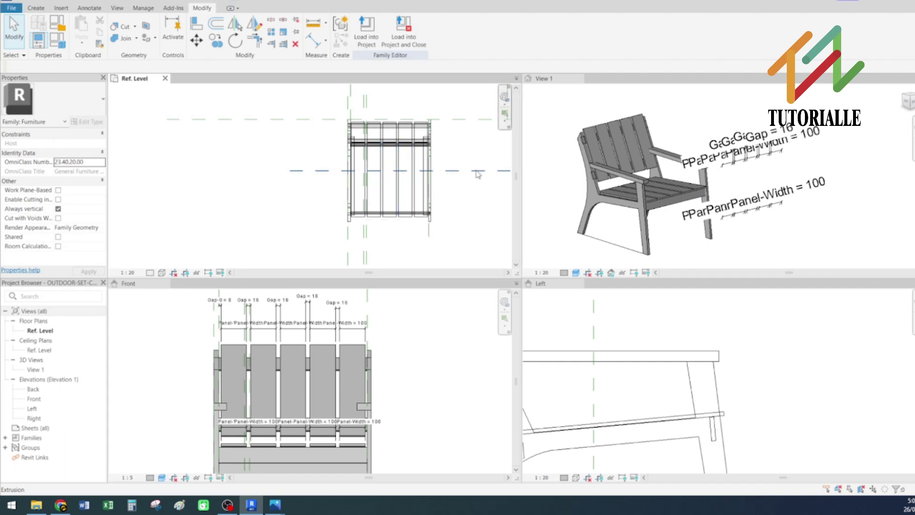
{"action": "scroll", "coordinate": [440, 201], "scroll_direction": "up", "scroll_amount": 2}
{"action": "left_click", "coordinate": [423, 191]}
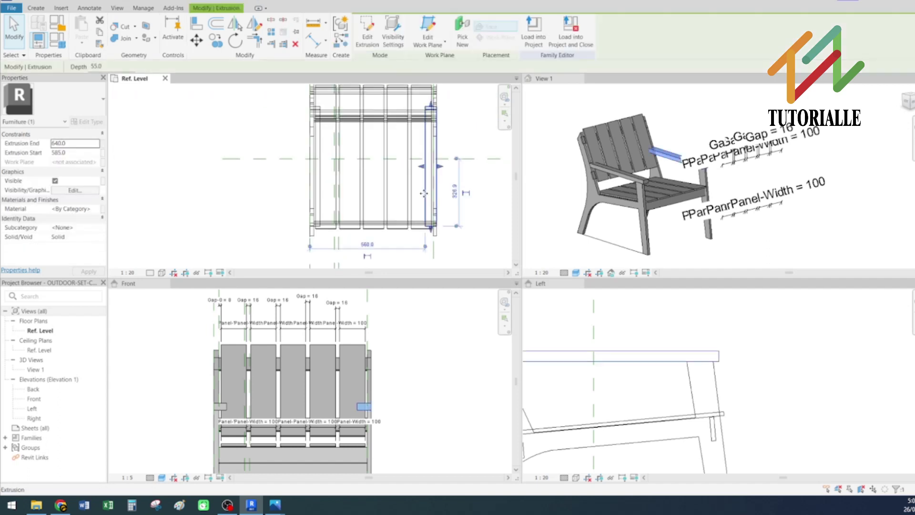
{"action": "left_click", "coordinate": [322, 215]}
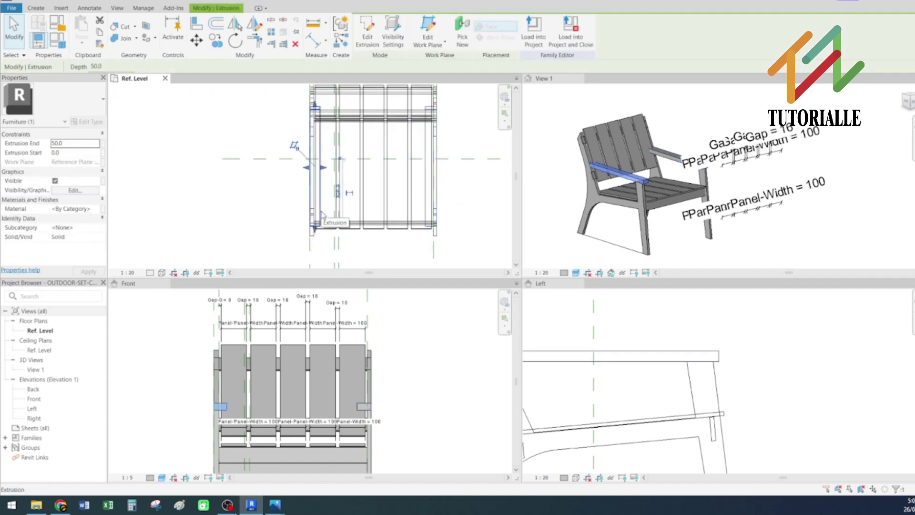
{"action": "middle_click_drag", "start_coordinate": [376, 172], "coordinate": [355, 254]}
{"action": "left_click", "coordinate": [402, 214]}
{"action": "key", "text": "Escape"}
{"action": "key", "text": "d"}
{"action": "key", "text": "i"}
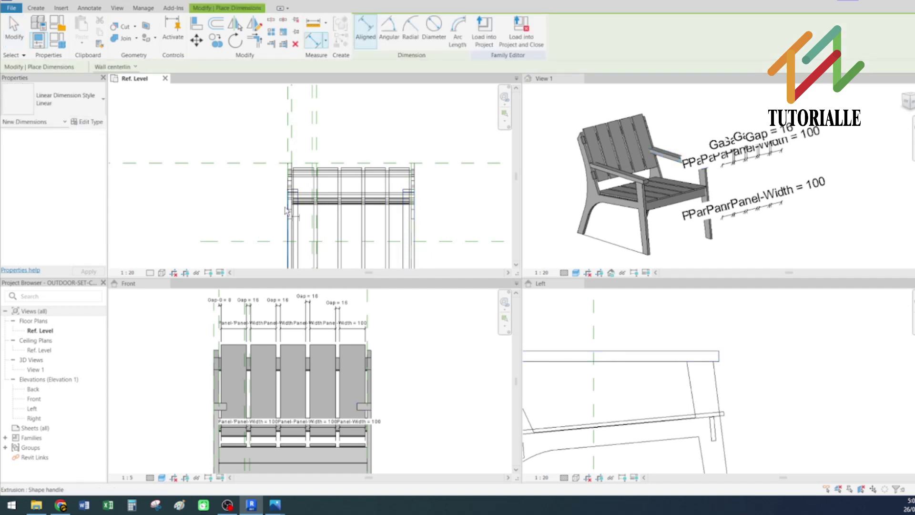
{"action": "scroll", "coordinate": [280, 217], "scroll_direction": "up", "scroll_amount": 1}
{"action": "left_click", "coordinate": [291, 212]}
{"action": "left_click", "coordinate": [303, 150]}
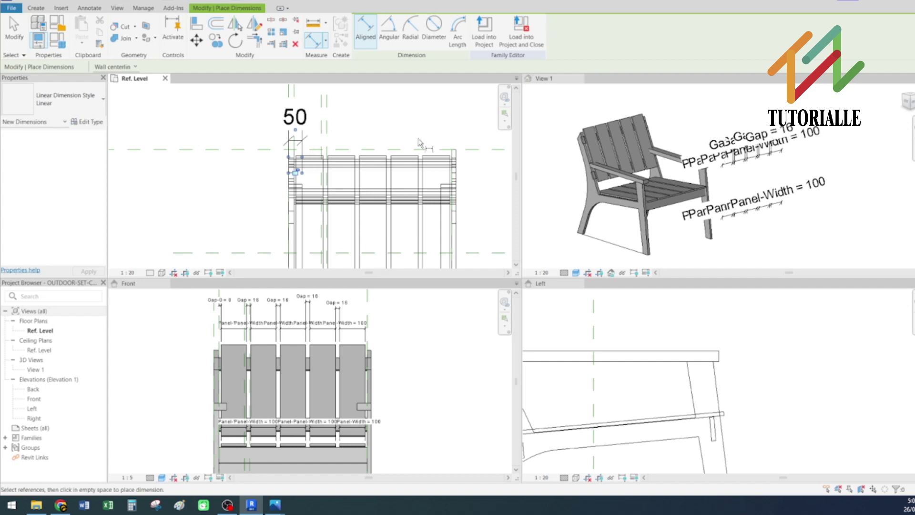
Step: Label the left armrest's width dimension with a new type-based family parameter named Arm-Width
{"action": "key", "text": "Escape"}
{"action": "left_click", "coordinate": [295, 116]}
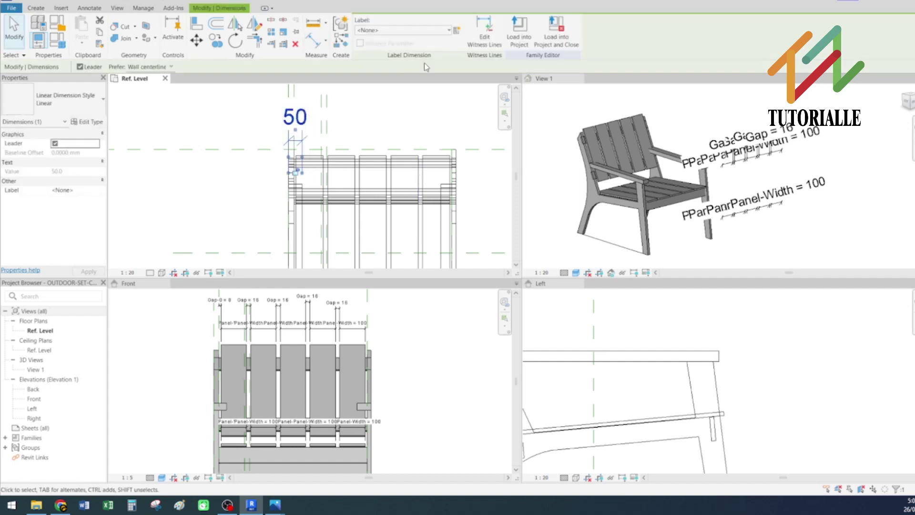
{"action": "left_click", "coordinate": [457, 31]}
{"action": "type", "text": "h"}
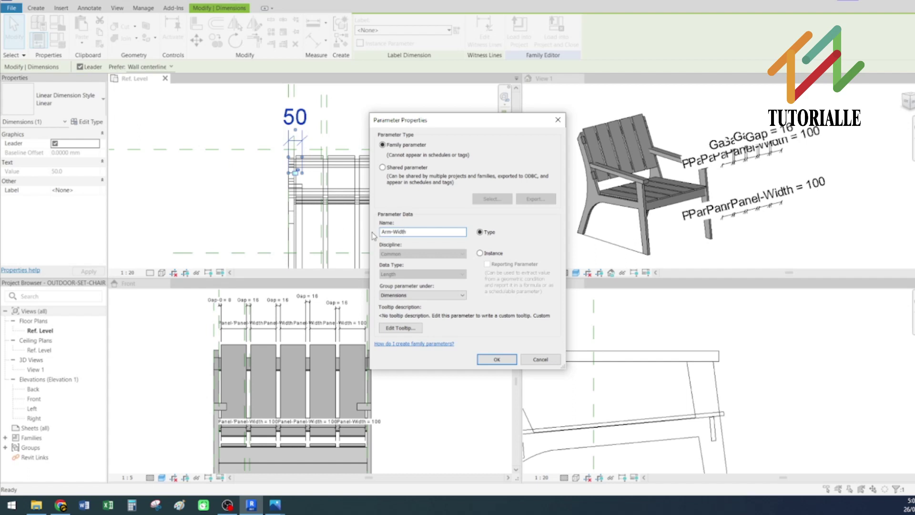
{"action": "left_click", "coordinate": [497, 359]}
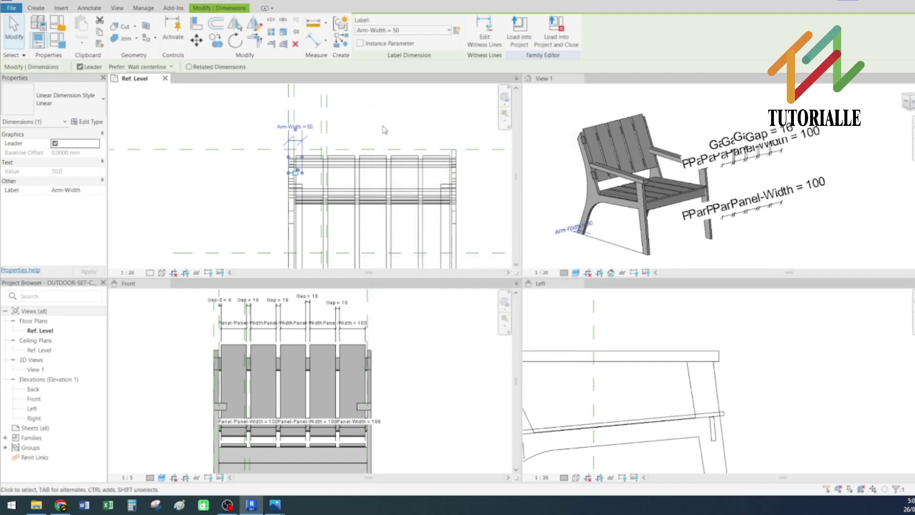
{"action": "left_click", "coordinate": [467, 122]}
Step: Dimension the right armrest's width in plan and label it with the Arm-Width parameter
{"action": "scroll", "coordinate": [467, 122], "scroll_direction": "up", "scroll_amount": 1}
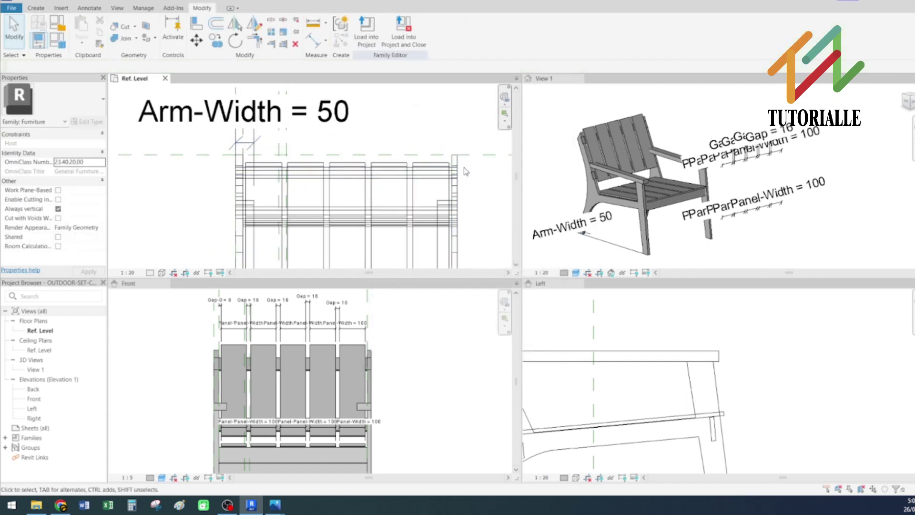
{"action": "scroll", "coordinate": [462, 162], "scroll_direction": "up", "scroll_amount": 1}
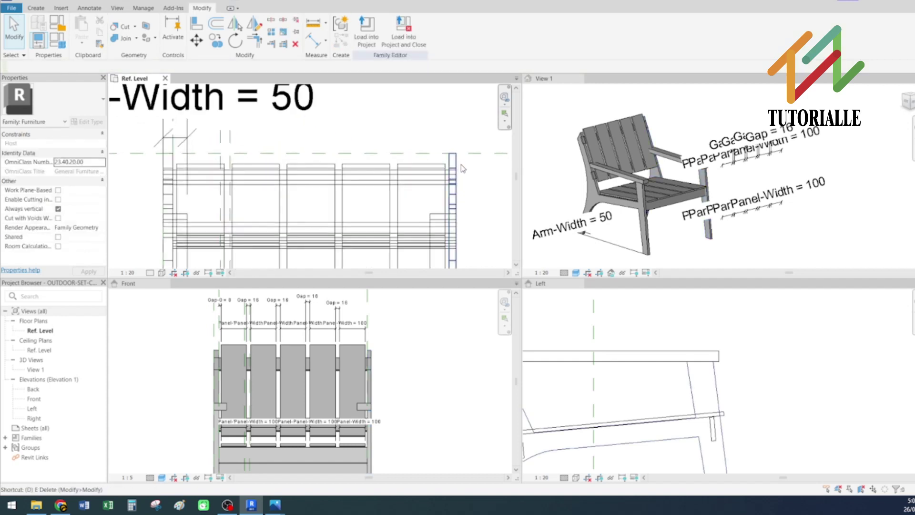
{"action": "key", "text": "d"}
{"action": "key", "text": "i"}
{"action": "left_click", "coordinate": [430, 215]}
{"action": "left_click", "coordinate": [457, 216]}
{"action": "left_click", "coordinate": [441, 113]}
{"action": "key", "text": "Escape"}
{"action": "left_click", "coordinate": [442, 114]}
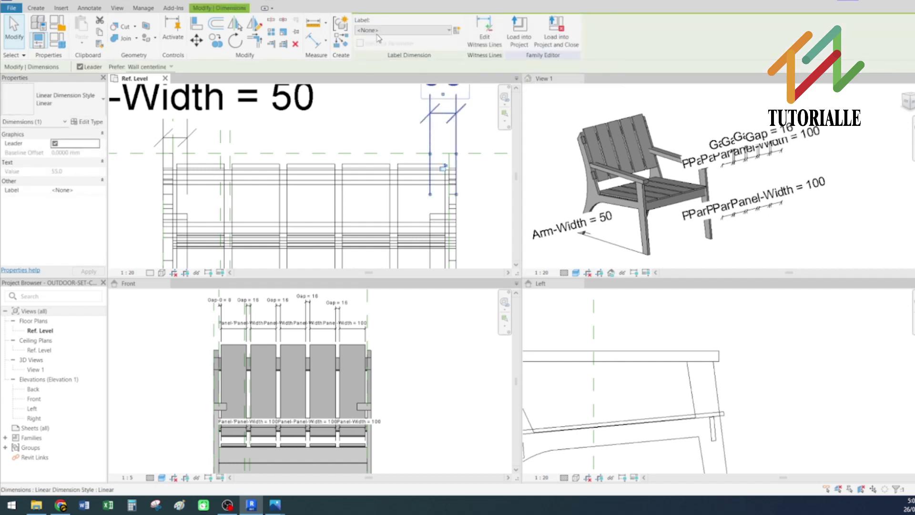
{"action": "left_click", "coordinate": [429, 30]}
{"action": "left_click", "coordinate": [379, 63]}
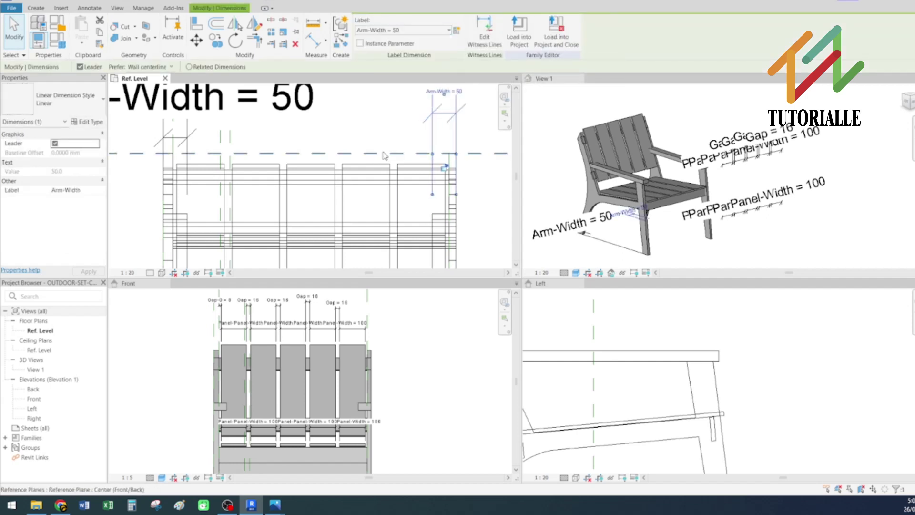
{"action": "left_click", "coordinate": [401, 121]}
Step: Examine the chair's leg frames, rails and back slats in the plan and front views
{"action": "scroll", "coordinate": [401, 121], "scroll_direction": "down", "scroll_amount": 3}
{"action": "scroll", "coordinate": [245, 219], "scroll_direction": "down", "scroll_amount": 2}
{"action": "middle_click_drag", "start_coordinate": [253, 188], "coordinate": [286, 143]}
{"action": "scroll", "coordinate": [410, 395], "scroll_direction": "down", "scroll_amount": 1}
{"action": "middle_click_drag", "start_coordinate": [410, 395], "coordinate": [444, 305]}
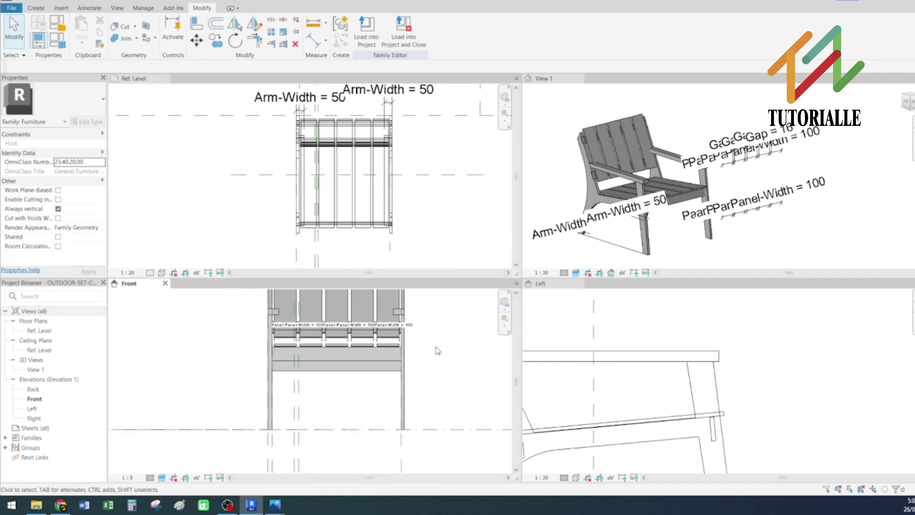
{"action": "middle_click_drag", "start_coordinate": [438, 350], "coordinate": [423, 423]}
{"action": "scroll", "coordinate": [403, 423], "scroll_direction": "up", "scroll_amount": 1}
{"action": "scroll", "coordinate": [273, 342], "scroll_direction": "up", "scroll_amount": 1}
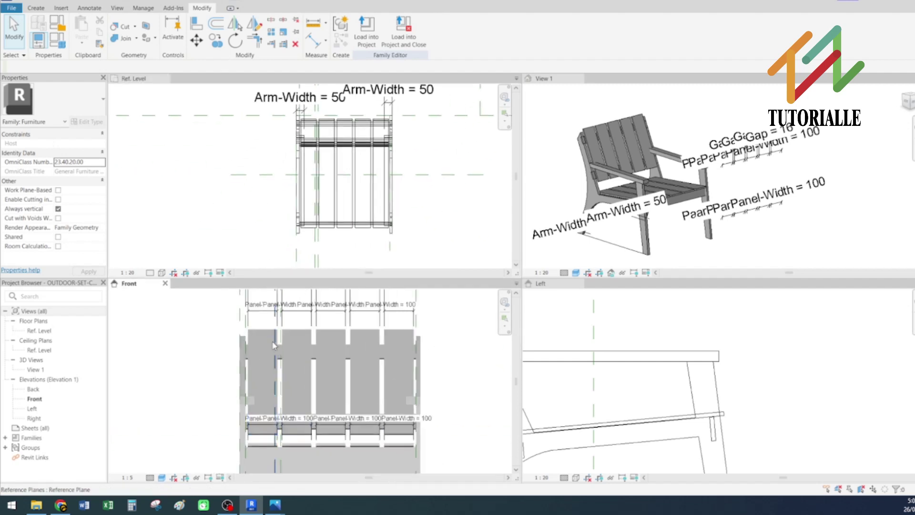
{"action": "middle_click_drag", "start_coordinate": [251, 336], "coordinate": [236, 416]}
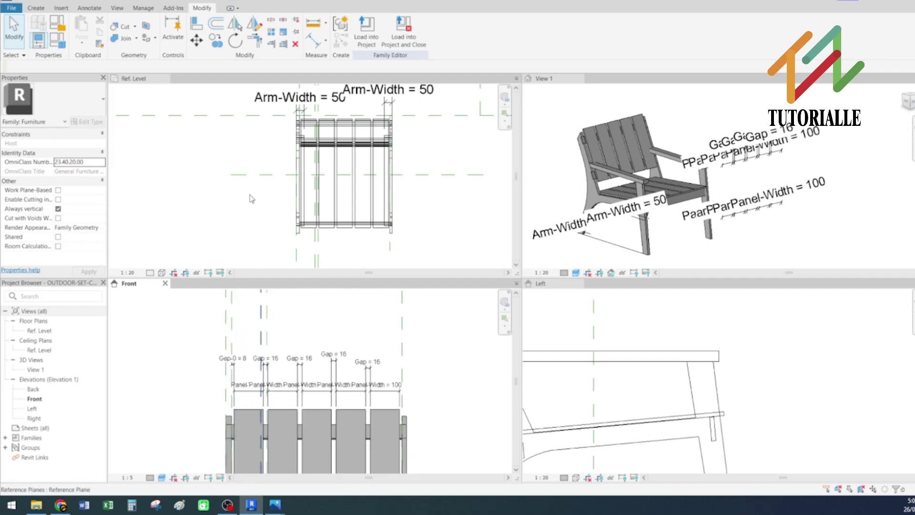
Step: Delete the right leg frame extrusion in the plan view
{"action": "left_click", "coordinate": [252, 252]}
{"action": "scroll", "coordinate": [299, 239], "scroll_direction": "up", "scroll_amount": 2}
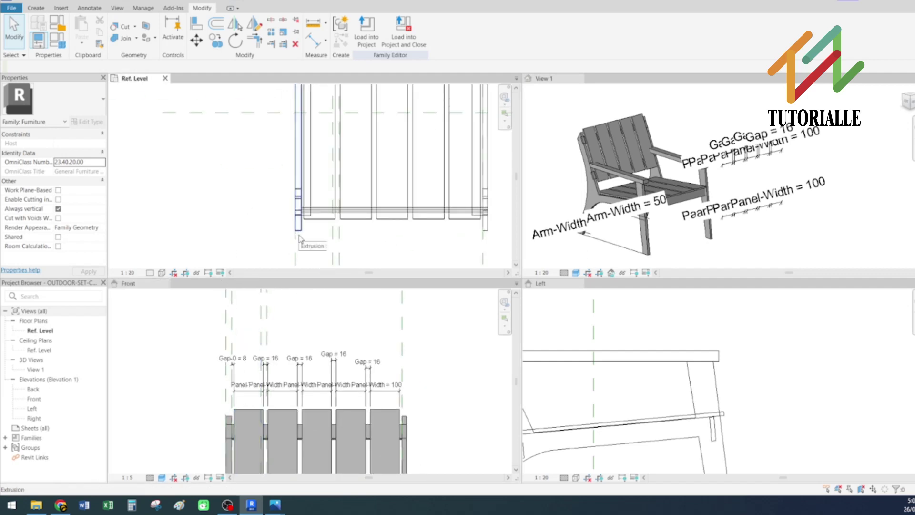
{"action": "left_click", "coordinate": [487, 229]}
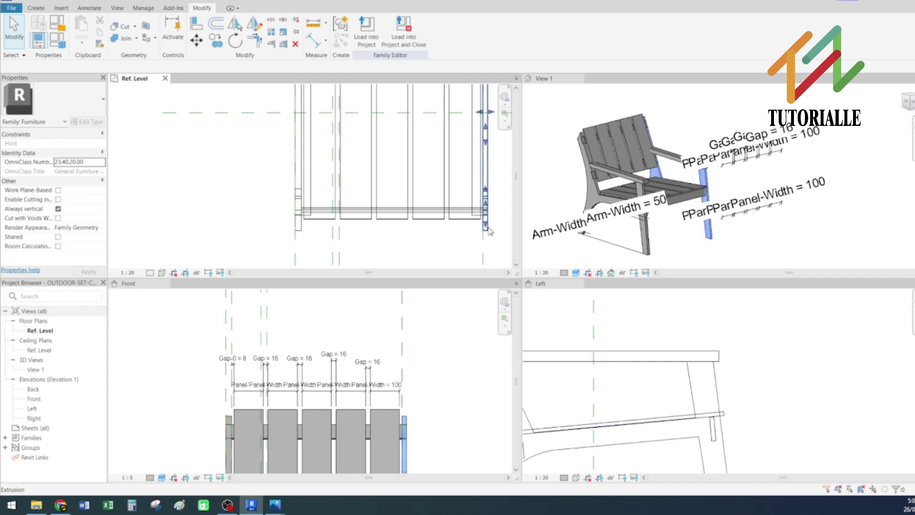
{"action": "scroll", "coordinate": [434, 251], "scroll_direction": "down", "scroll_amount": 1}
{"action": "middle_click_drag", "start_coordinate": [403, 193], "coordinate": [370, 234]}
{"action": "middle_click_drag", "start_coordinate": [391, 164], "coordinate": [364, 246]}
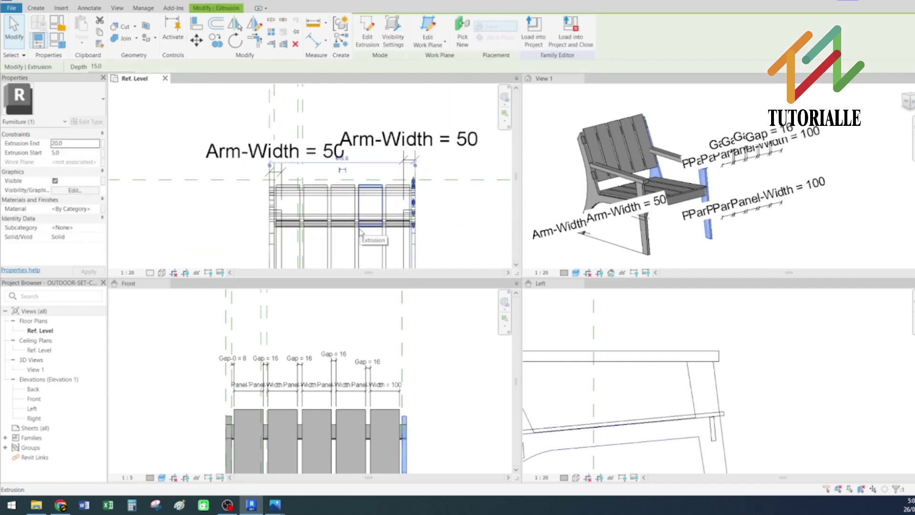
{"action": "key", "text": "Delete"}
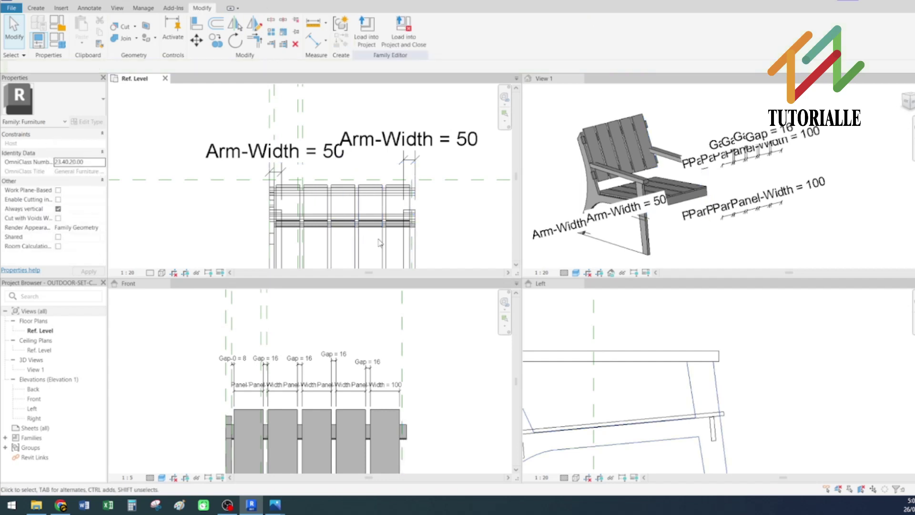
Step: Draw a short vertical reference plane in front of the seat, 310 mm from the left leg frame's outer face
{"action": "scroll", "coordinate": [380, 243], "scroll_direction": "down", "scroll_amount": 1}
{"action": "middle_click_drag", "start_coordinate": [399, 234], "coordinate": [432, 150]}
{"action": "middle_click_drag", "start_coordinate": [380, 257], "coordinate": [376, 216]}
{"action": "key", "text": "p"}
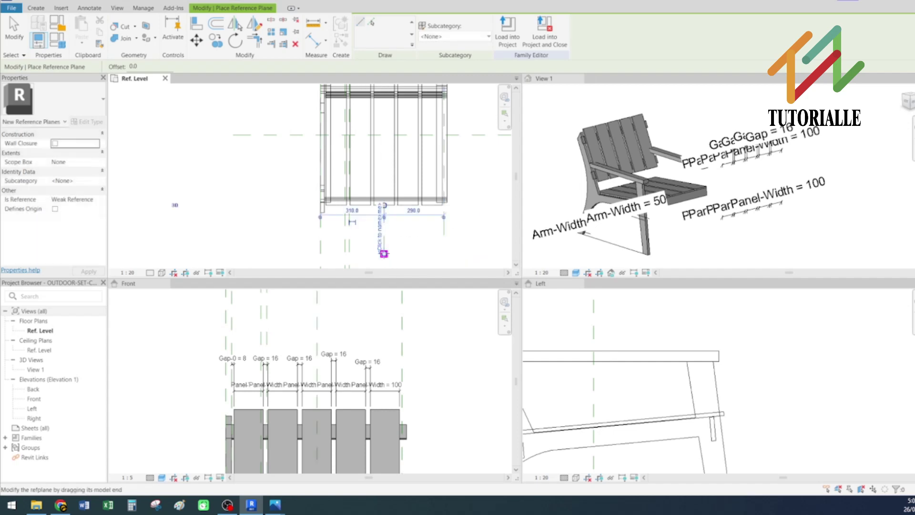
{"action": "key", "text": "Escape"}
{"action": "key", "text": "Escape"}
Step: Mirror a copy of the left leg frame about the new central reference plane
{"action": "left_click", "coordinate": [322, 209]}
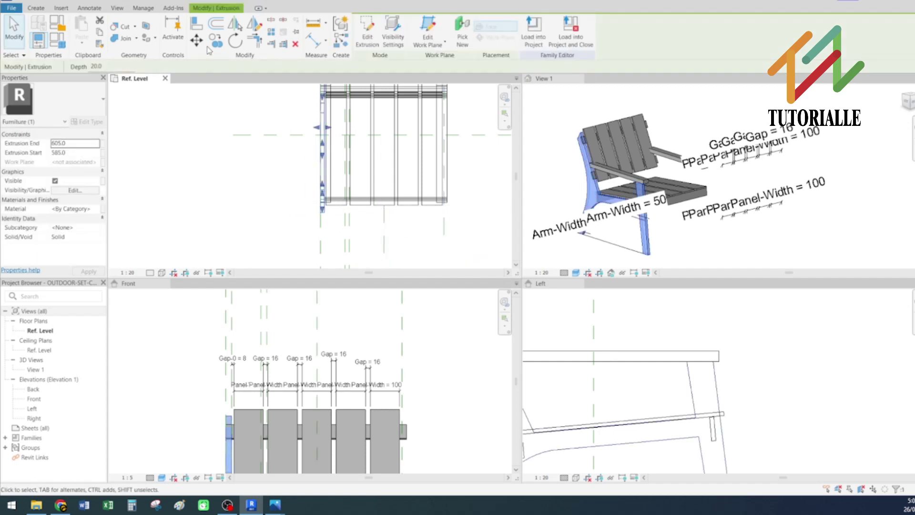
{"action": "left_click", "coordinate": [235, 24]}
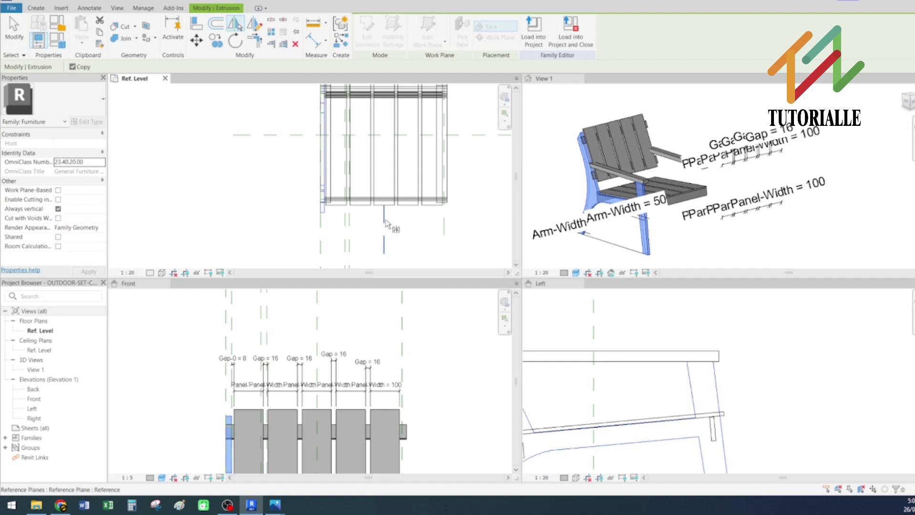
{"action": "left_click", "coordinate": [385, 219]}
{"action": "left_click", "coordinate": [411, 235]}
Step: Align the right armrest's outer edge with the outer face of the mirrored leg frame
{"action": "scroll", "coordinate": [458, 199], "scroll_direction": "up", "scroll_amount": 6}
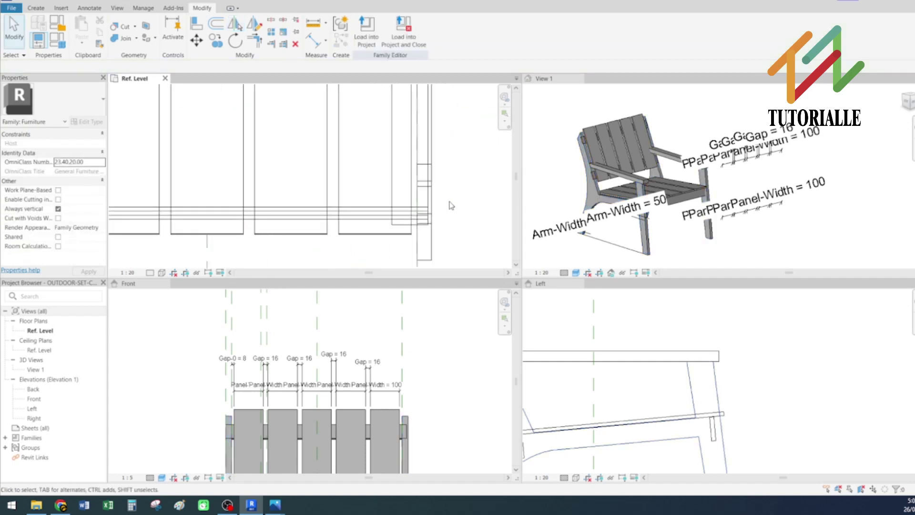
{"action": "key", "text": "a"}
{"action": "key", "text": "l"}
{"action": "left_click", "coordinate": [421, 203]}
{"action": "key", "text": "Escape"}
{"action": "left_click", "coordinate": [367, 204]}
Step: Set the Arm-Width family parameter to 50 mm
{"action": "scroll", "coordinate": [373, 211], "scroll_direction": "down", "scroll_amount": 4}
{"action": "scroll", "coordinate": [383, 232], "scroll_direction": "down", "scroll_amount": 2}
{"action": "middle_click_drag", "start_coordinate": [394, 233], "coordinate": [402, 351]}
{"action": "middle_click_drag", "start_coordinate": [415, 113], "coordinate": [406, 214]}
{"action": "left_click", "coordinate": [384, 160]}
{"action": "key", "text": "Escape"}
{"action": "left_click", "coordinate": [388, 156]}
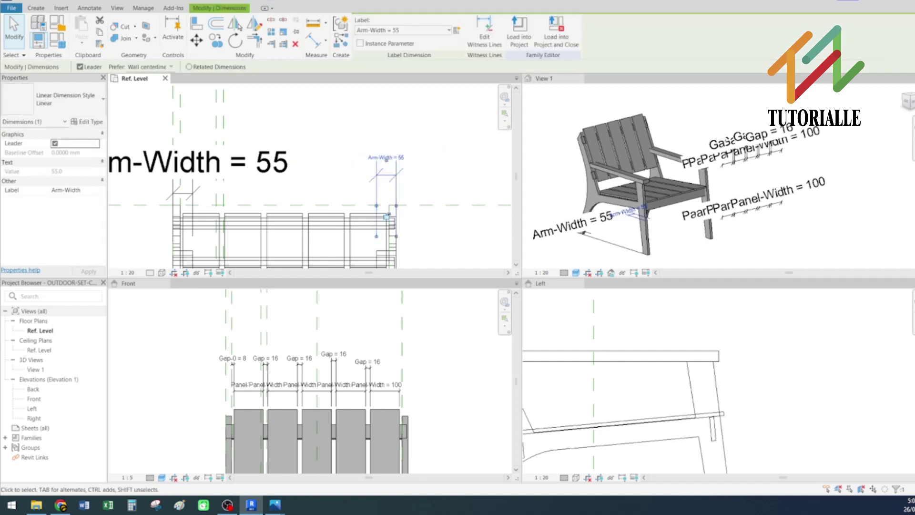
{"action": "left_click", "coordinate": [58, 41]}
{"action": "left_click", "coordinate": [440, 207]}
{"action": "left_click_drag", "start_coordinate": [441, 207], "coordinate": [382, 211]}
{"action": "type", "text": "50"}
{"action": "key", "text": "Tab"}
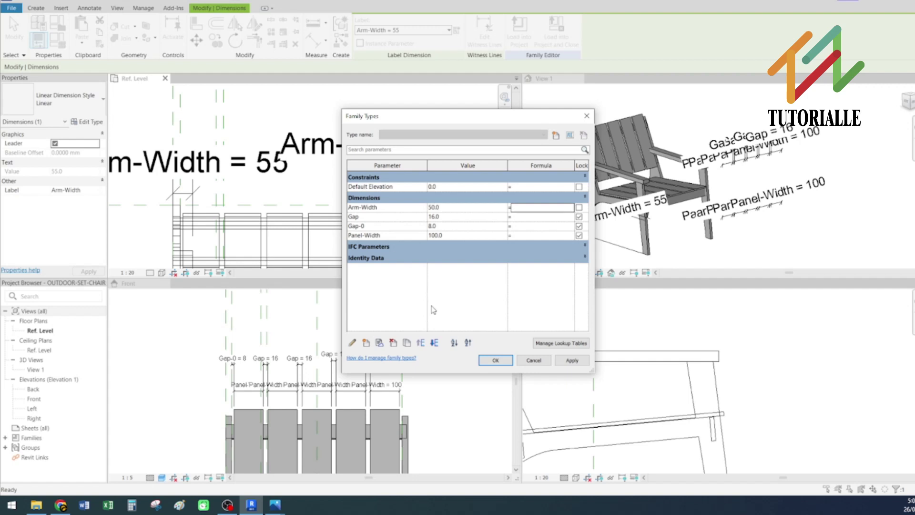
{"action": "left_click", "coordinate": [504, 362]}
{"action": "key", "text": "Escape"}
Step: Extend the upper back rail to the right leg frame's outer face, for an extrusion depth of 620 mm
{"action": "middle_click_drag", "start_coordinate": [443, 223], "coordinate": [453, 185]}
{"action": "scroll", "coordinate": [405, 184], "scroll_direction": "up", "scroll_amount": 5}
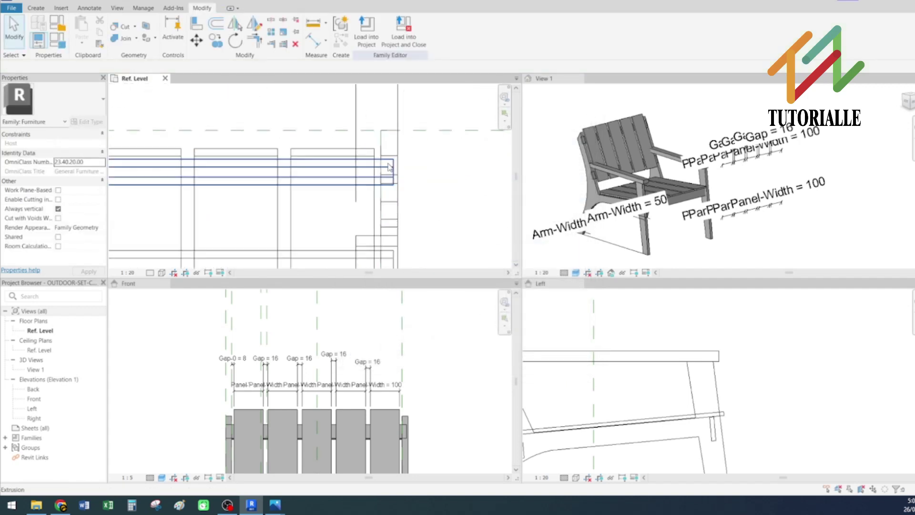
{"action": "left_click", "coordinate": [395, 178]}
{"action": "left_click", "coordinate": [313, 176]}
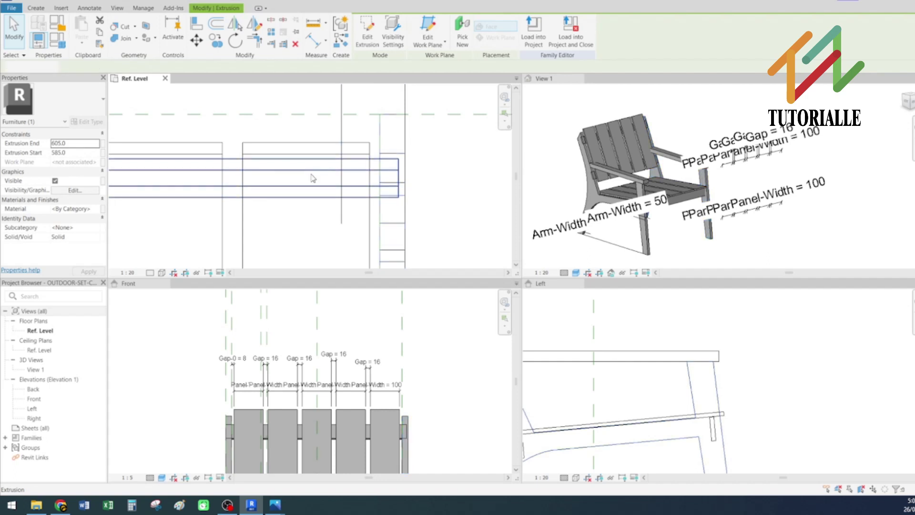
{"action": "left_click_drag", "start_coordinate": [402, 178], "coordinate": [405, 178]}
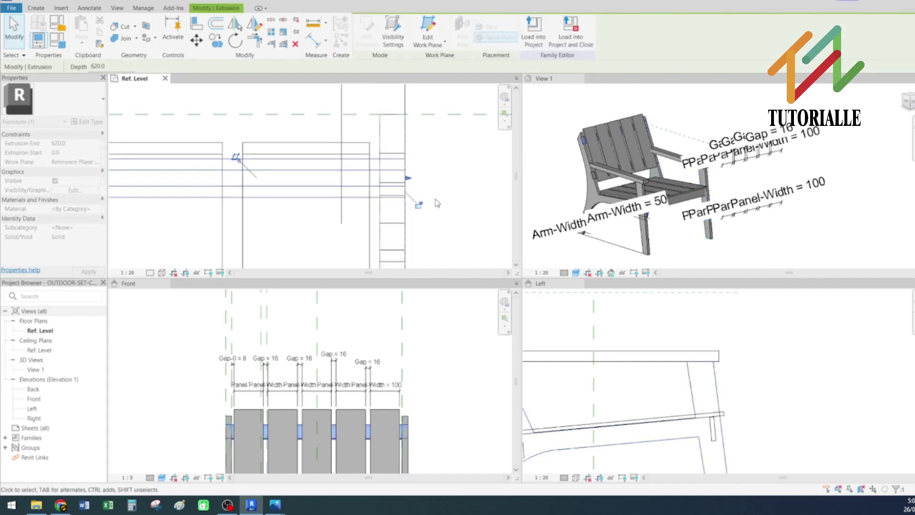
{"action": "left_click", "coordinate": [419, 198]}
Step: Extend the rear seat rail in plan to the right leg frame's outer face
{"action": "scroll", "coordinate": [377, 175], "scroll_direction": "down", "scroll_amount": 3}
{"action": "left_click", "coordinate": [375, 172]}
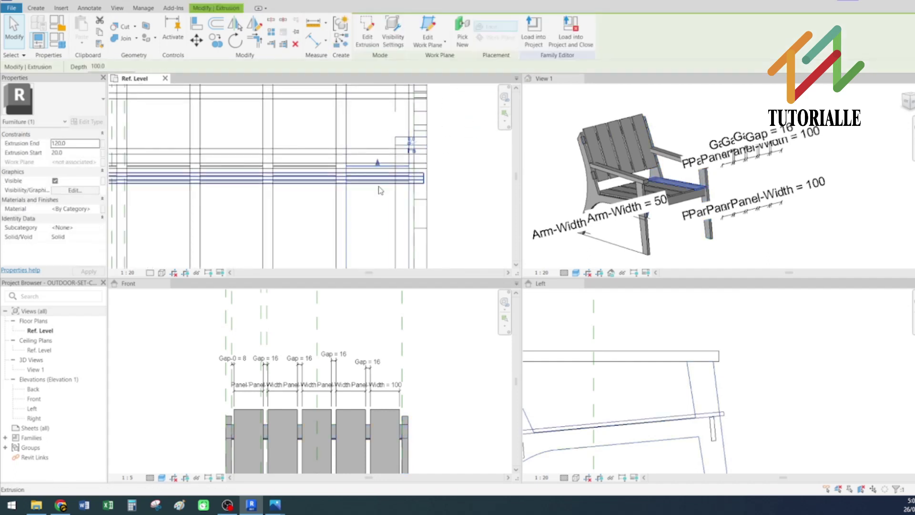
{"action": "scroll", "coordinate": [377, 185], "scroll_direction": "up", "scroll_amount": 2}
{"action": "left_click", "coordinate": [380, 185]}
{"action": "left_click", "coordinate": [381, 183]}
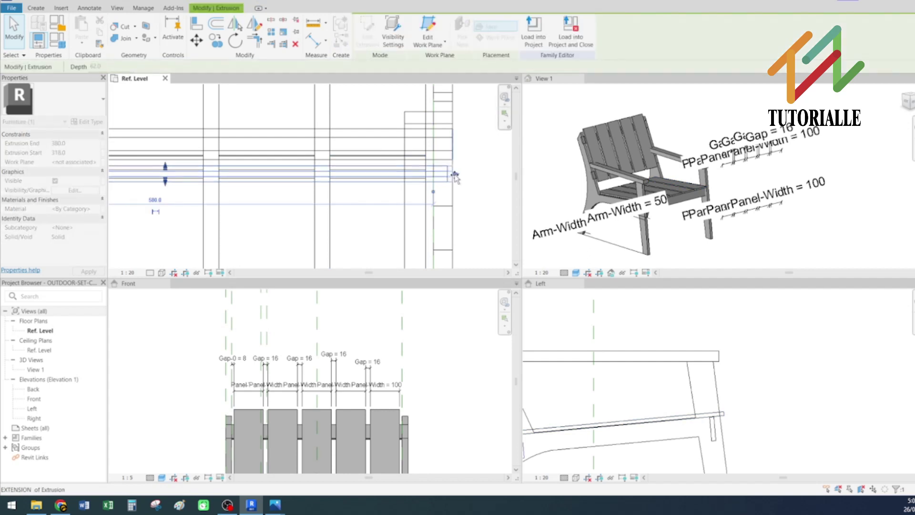
{"action": "left_click", "coordinate": [468, 185]}
Step: Extend the front seat rail in plan to the right leg frame's outer face
{"action": "scroll", "coordinate": [466, 249], "scroll_direction": "up", "scroll_amount": 3}
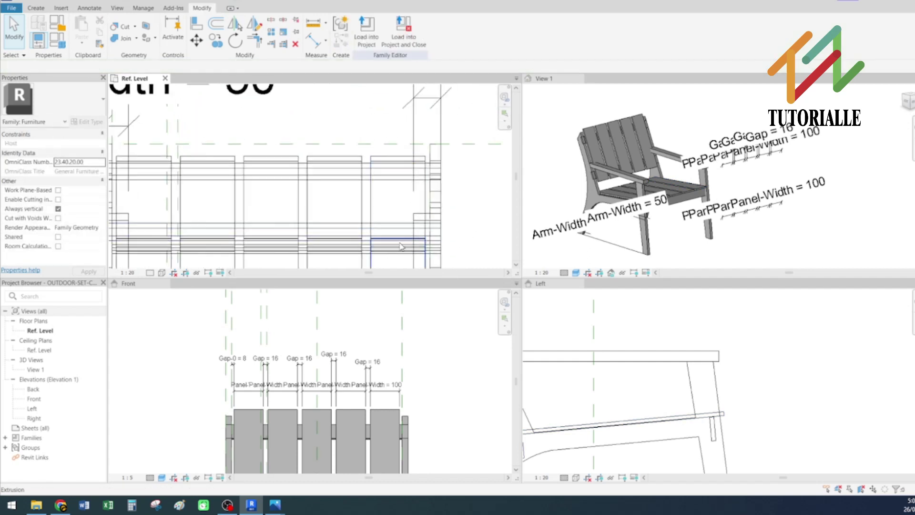
{"action": "scroll", "coordinate": [397, 133], "scroll_direction": "up", "scroll_amount": 3}
{"action": "middle_click_drag", "start_coordinate": [396, 133], "coordinate": [405, 110]}
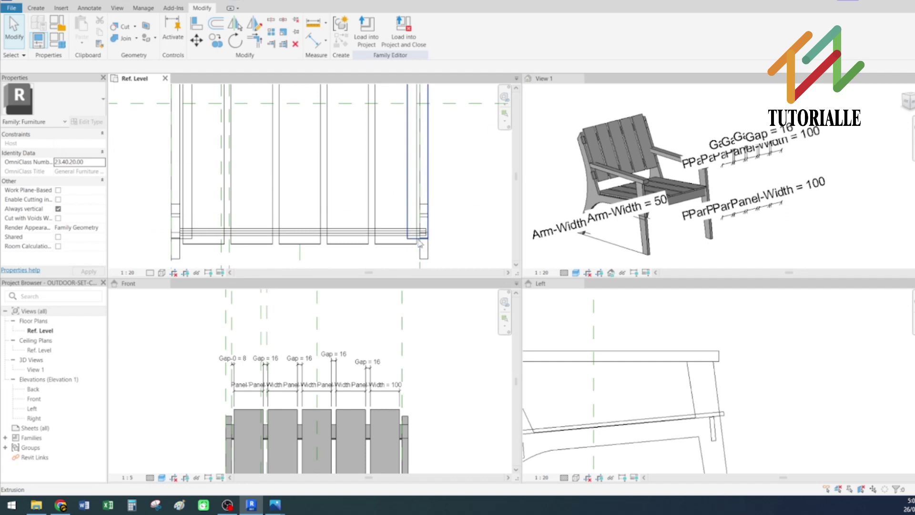
{"action": "left_click", "coordinate": [412, 234]}
{"action": "scroll", "coordinate": [417, 236], "scroll_direction": "up", "scroll_amount": 4}
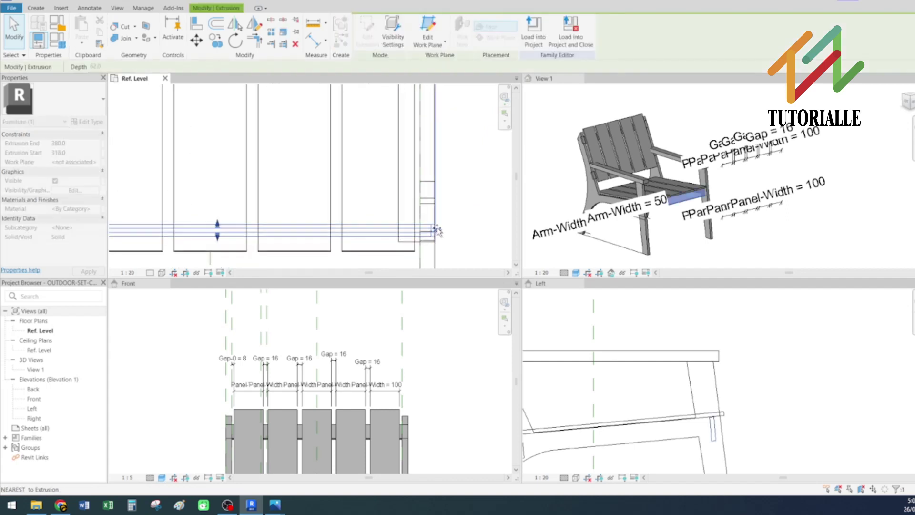
{"action": "left_click", "coordinate": [466, 204]}
{"action": "scroll", "coordinate": [466, 206], "scroll_direction": "down", "scroll_amount": 3}
{"action": "left_click", "coordinate": [447, 358]}
{"action": "scroll", "coordinate": [385, 406], "scroll_direction": "down", "scroll_amount": 1}
{"action": "middle_click_drag", "start_coordinate": [385, 406], "coordinate": [378, 275]}
{"action": "scroll", "coordinate": [376, 376], "scroll_direction": "up", "scroll_amount": 2}
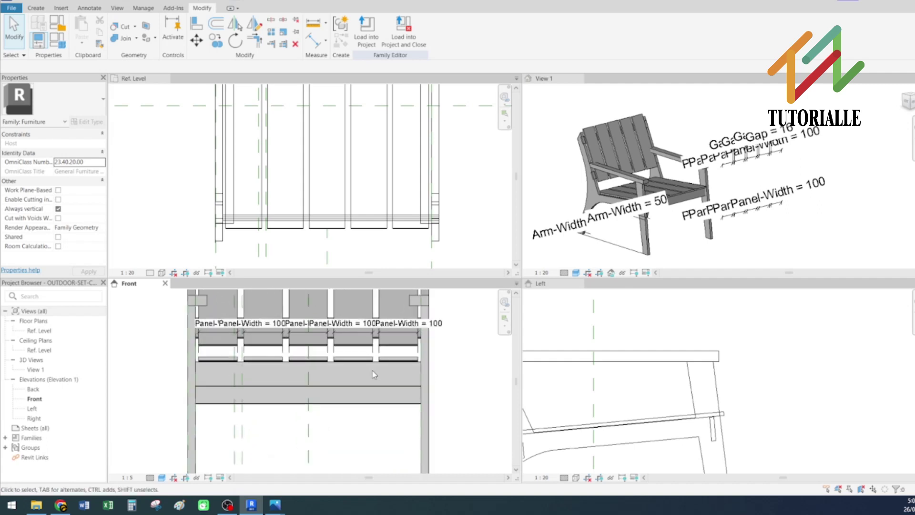
Step: Add a Material-Black type parameter with the Material data type, grouped under Materials and Finishes
{"action": "left_click", "coordinate": [560, 175]}
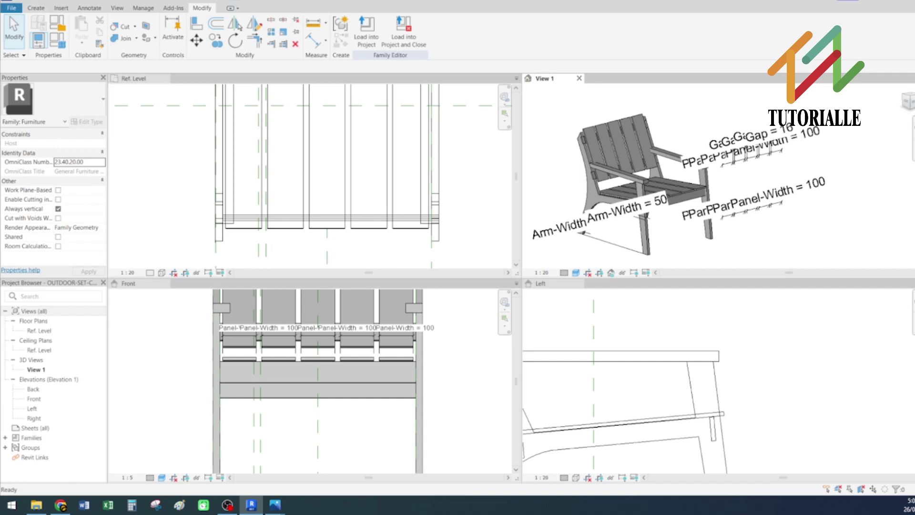
{"action": "left_click", "coordinate": [58, 41]}
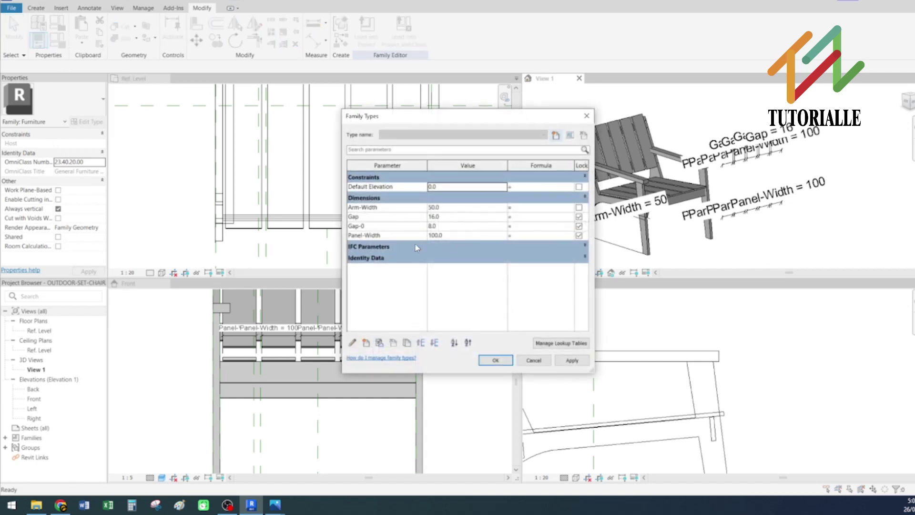
{"action": "left_click", "coordinate": [366, 342]}
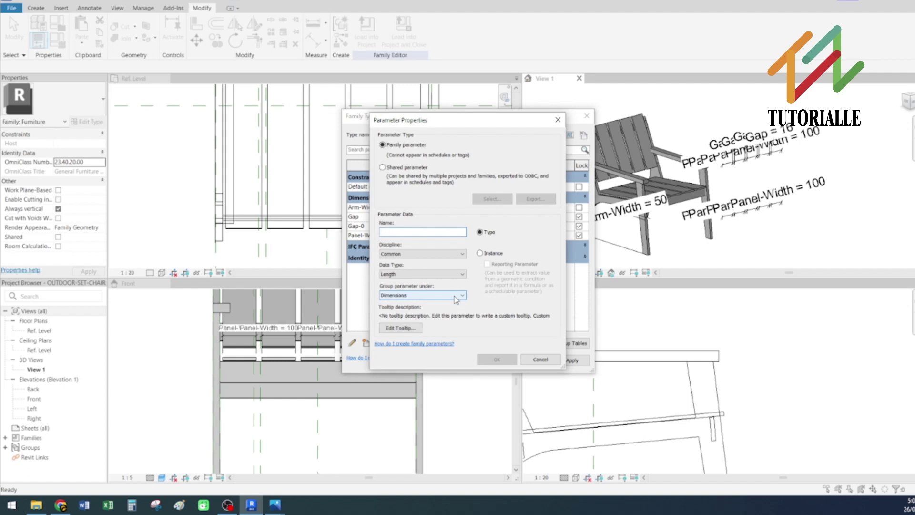
{"action": "type", "text": "Material-Black"}
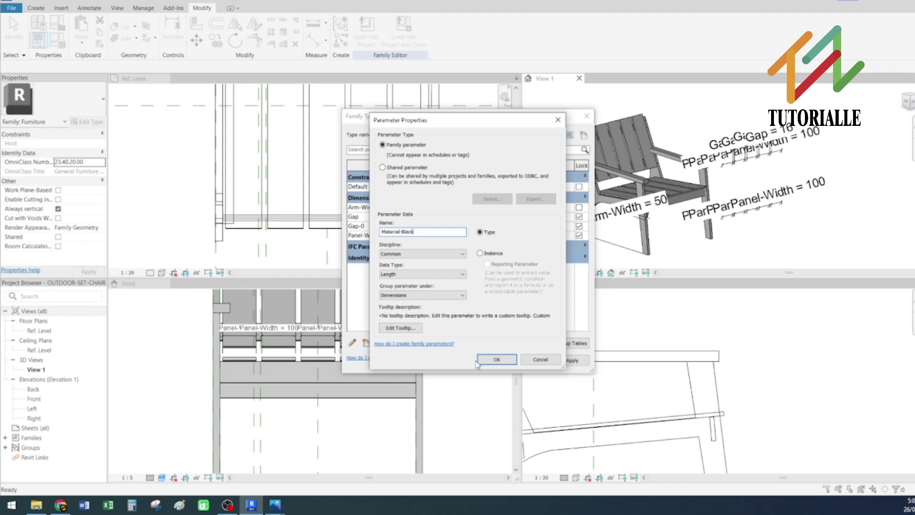
{"action": "left_click", "coordinate": [451, 274]}
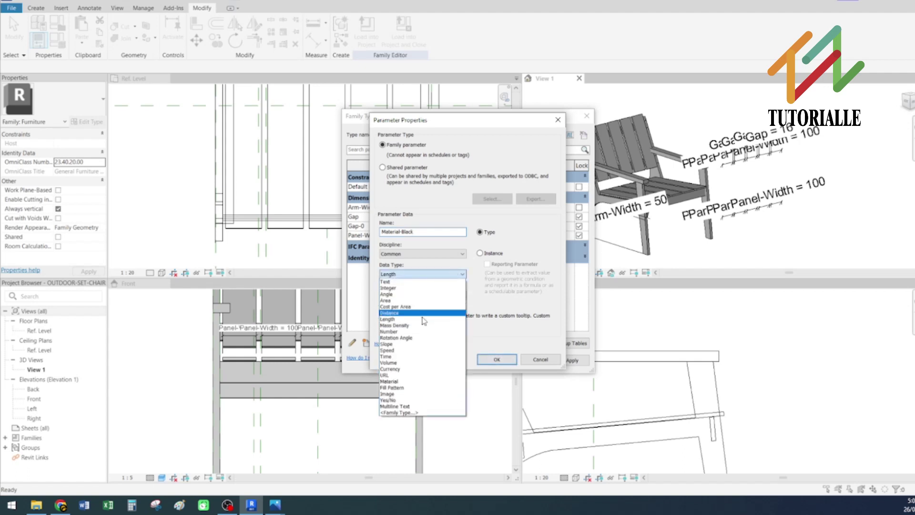
{"action": "left_click", "coordinate": [390, 382]}
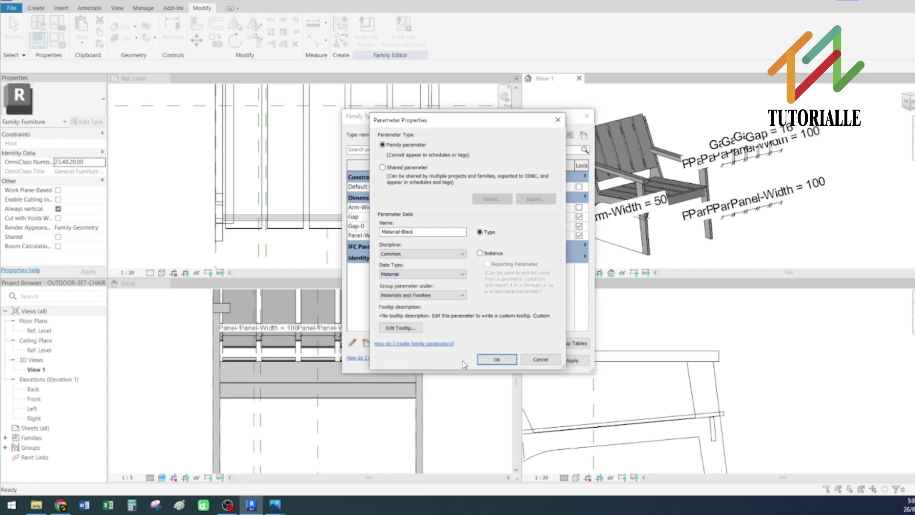
{"action": "left_click", "coordinate": [497, 360]}
Step: For the Material-Black value, duplicate the Default material with its assets and name the copy LC-Paint-Black
{"action": "left_click", "coordinate": [486, 207]}
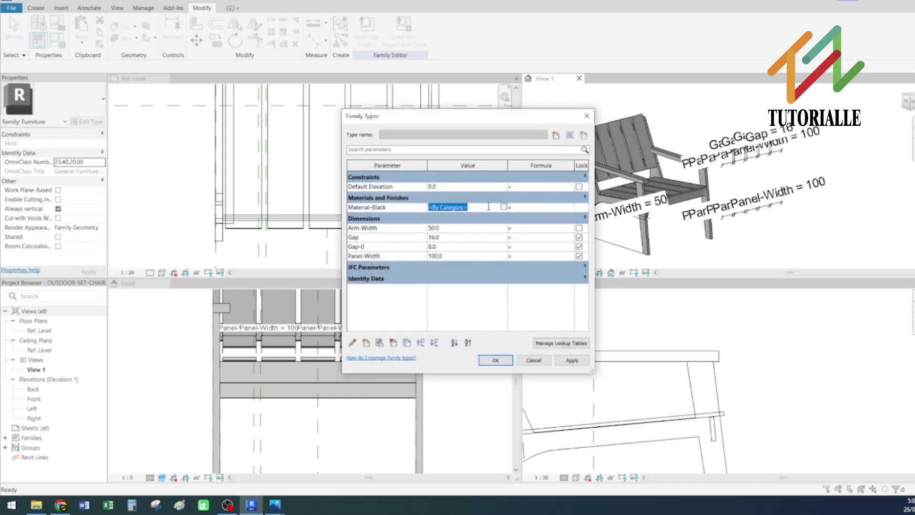
{"action": "left_click", "coordinate": [504, 208]}
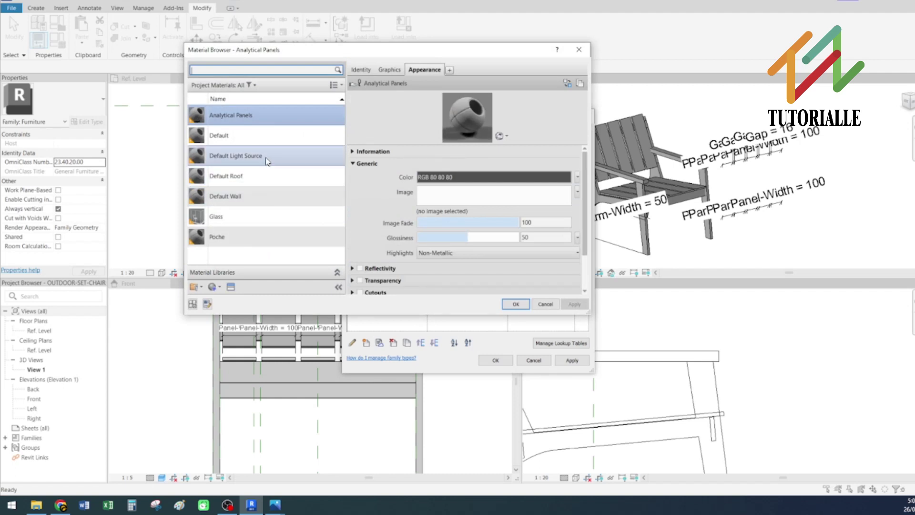
{"action": "left_click", "coordinate": [268, 139]}
{"action": "right_click", "coordinate": [268, 139]}
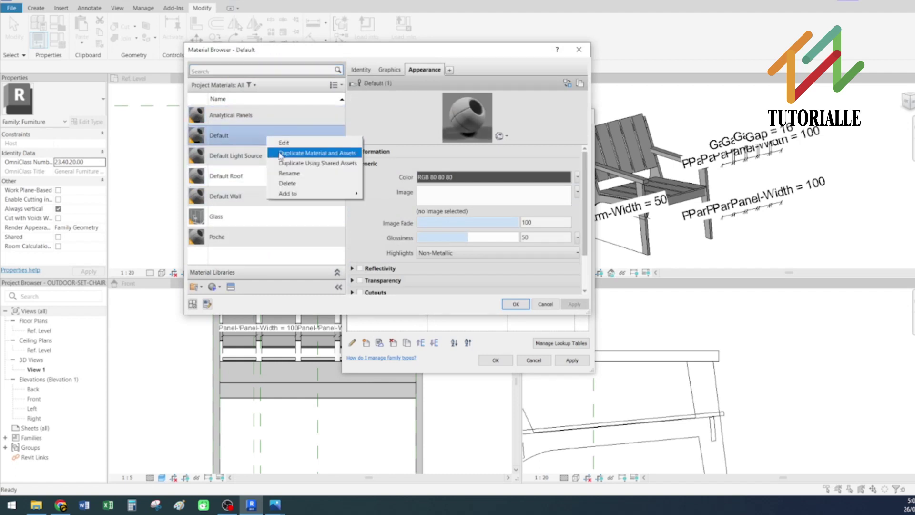
{"action": "left_click", "coordinate": [283, 153]}
{"action": "type", "text": "L"}
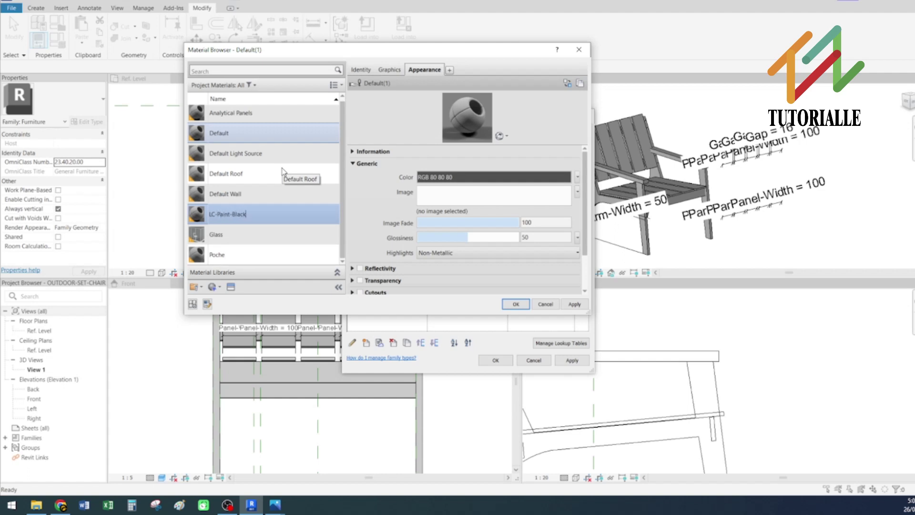
{"action": "type", "text": "C-Paint-Black"}
Step: Give LC-Paint-Black the Black appearance asset from the Paint library and assign the material to Material-Black
{"action": "left_click", "coordinate": [567, 83]}
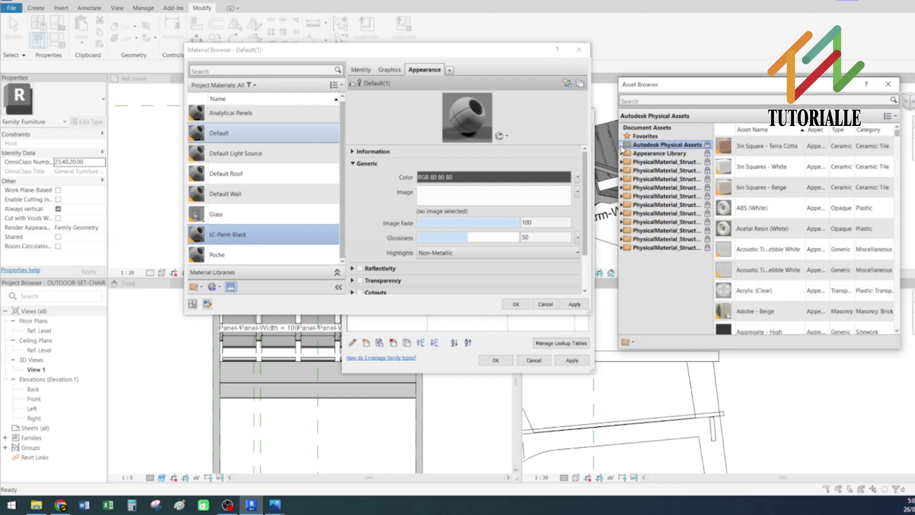
{"action": "left_click", "coordinate": [622, 153]}
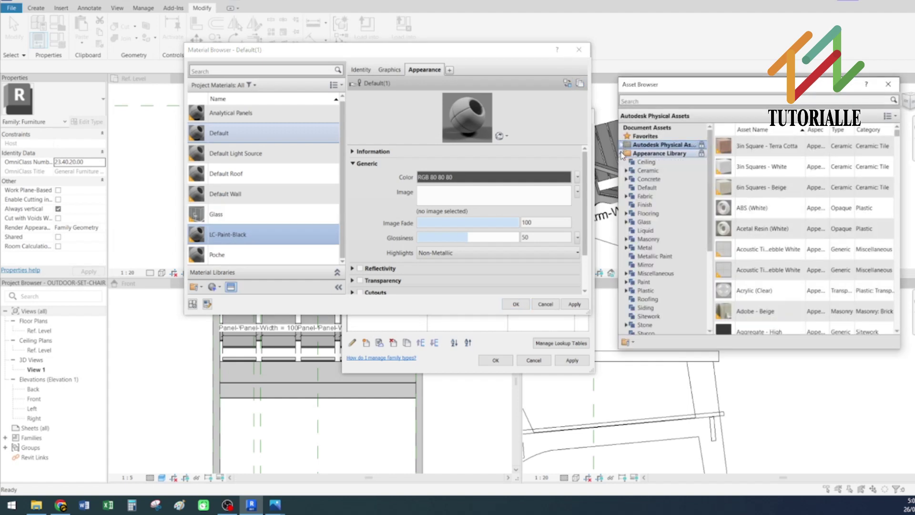
{"action": "left_click", "coordinate": [645, 283]}
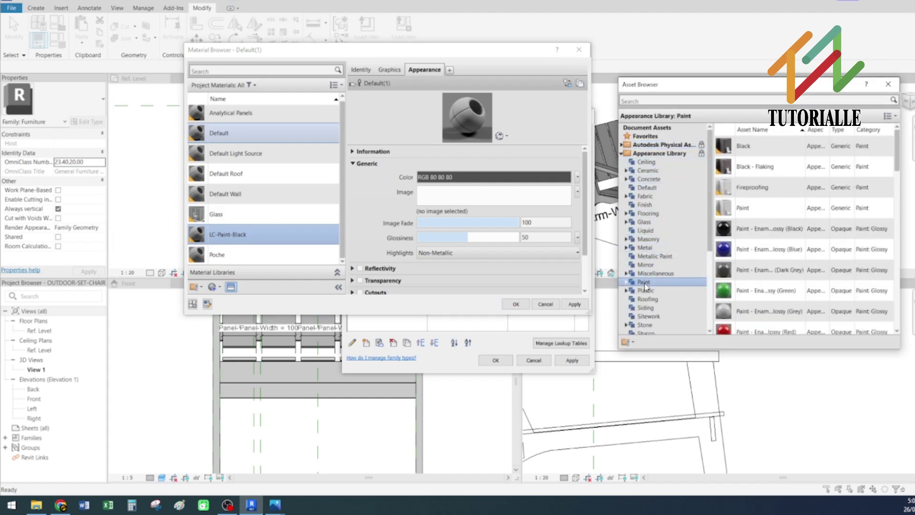
{"action": "double_click", "coordinate": [749, 150]}
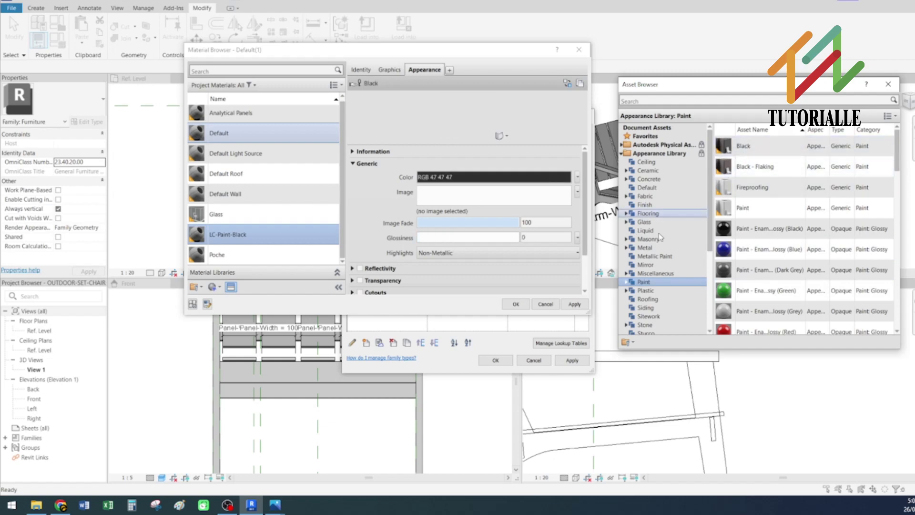
{"action": "left_click", "coordinate": [573, 304]}
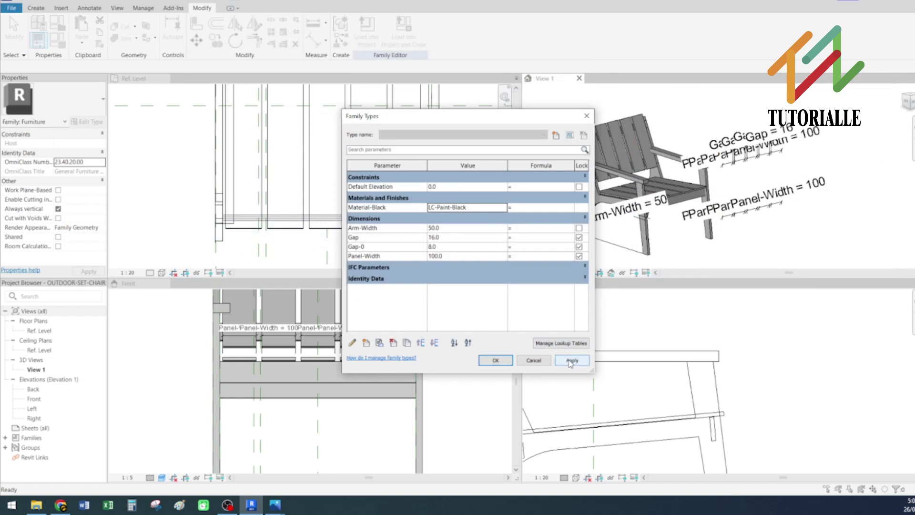
{"action": "left_click", "coordinate": [495, 360]}
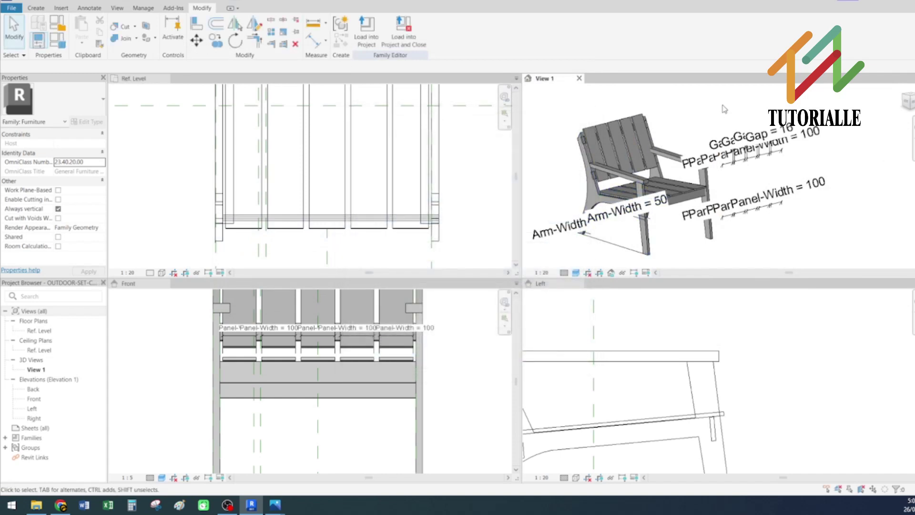
{"action": "left_click_drag", "start_coordinate": [762, 90], "coordinate": [583, 239]}
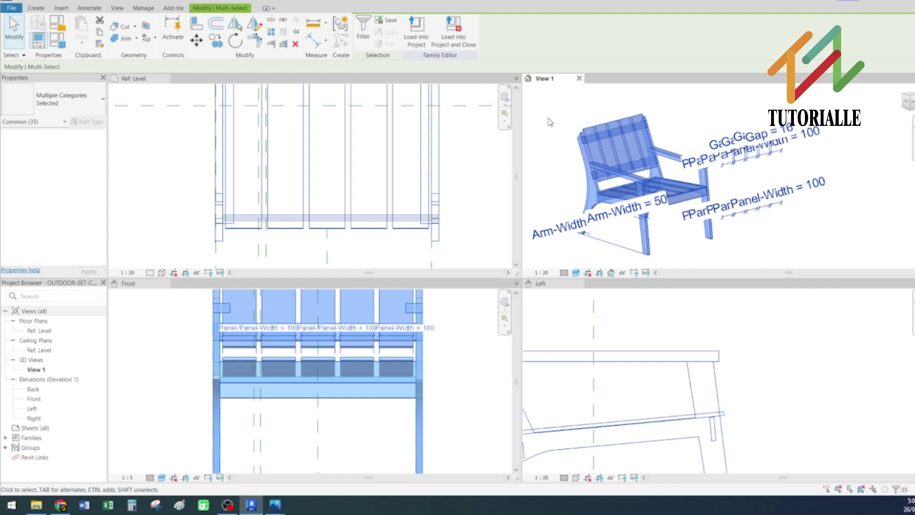
{"action": "left_click", "coordinate": [473, 176]}
{"action": "left_click", "coordinate": [489, 192]}
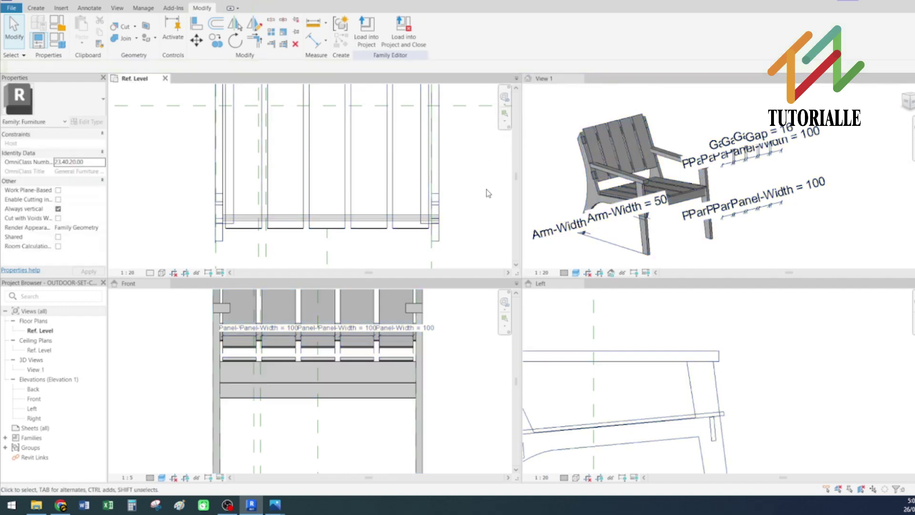
Step: Associate the material of the front and rear seat rails with the Material-Black parameter
{"action": "scroll", "coordinate": [668, 369], "scroll_direction": "down", "scroll_amount": 2}
{"action": "middle_click_drag", "start_coordinate": [623, 389], "coordinate": [691, 327]}
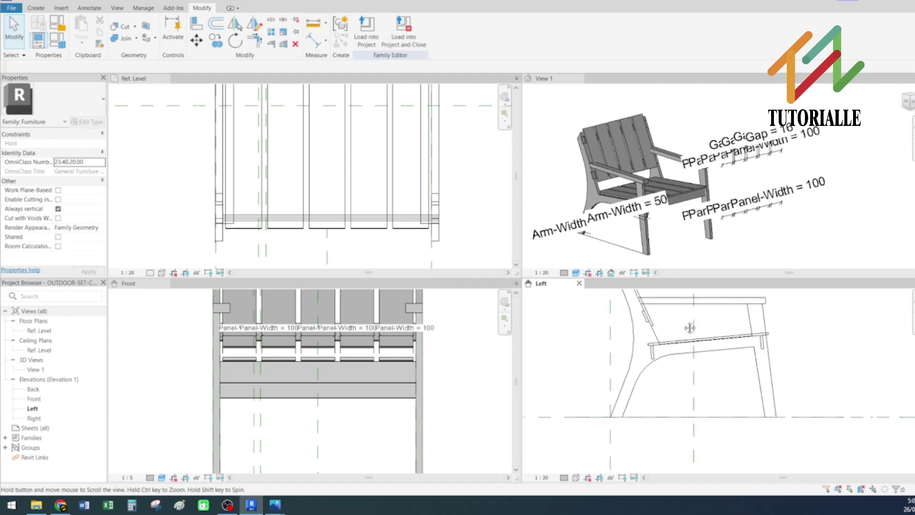
{"action": "left_click", "coordinate": [364, 426]}
{"action": "left_click_drag", "start_coordinate": [382, 447], "coordinate": [329, 370]}
{"action": "left_click", "coordinate": [103, 210]}
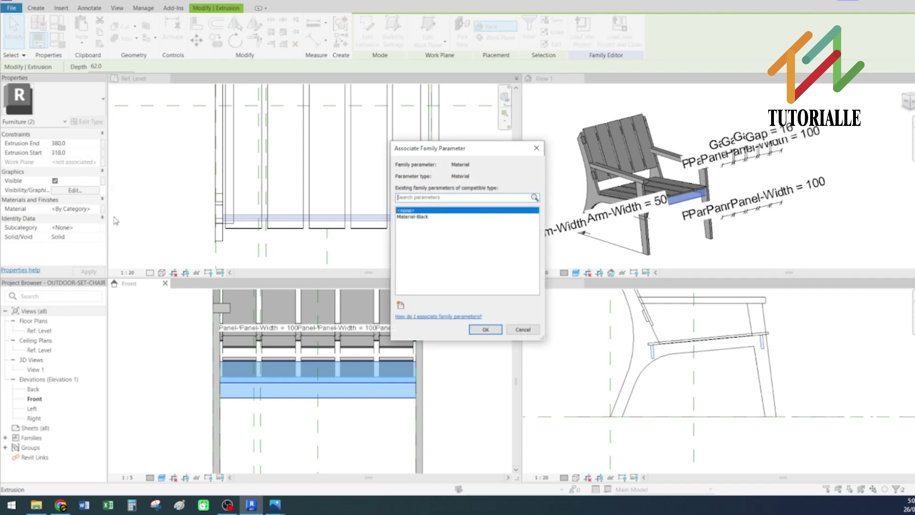
{"action": "left_click", "coordinate": [420, 217]}
{"action": "left_click", "coordinate": [485, 331]}
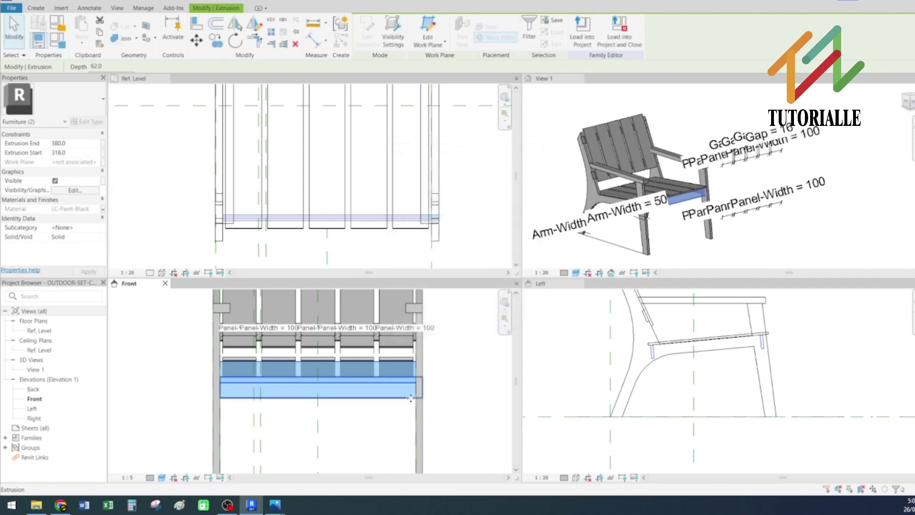
{"action": "left_click", "coordinate": [480, 398]}
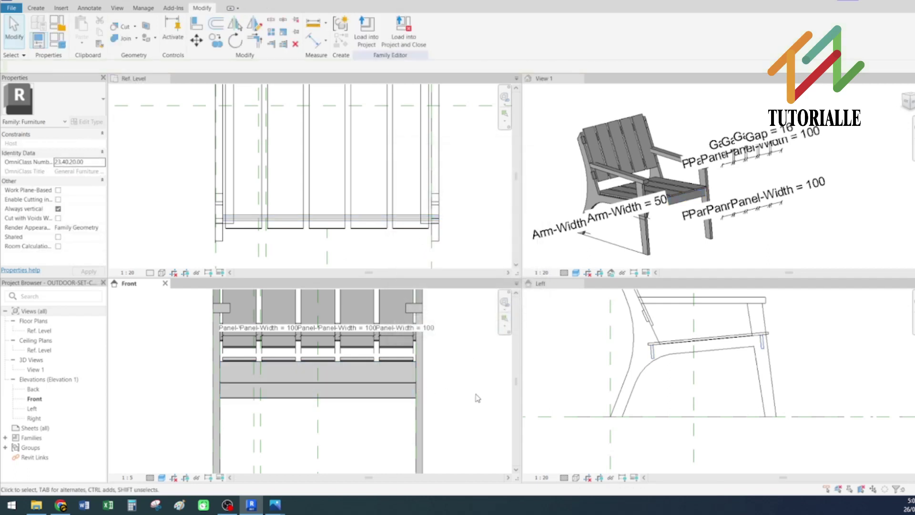
Step: Associate the material of both leg frames with the Material-Black parameter, selecting them in the Left elevation
{"action": "scroll", "coordinate": [478, 399], "scroll_direction": "down", "scroll_amount": 2}
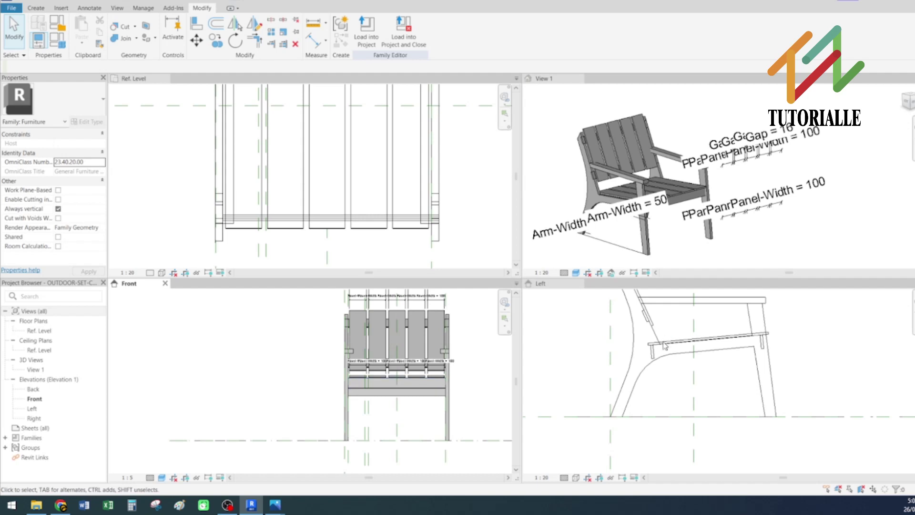
{"action": "left_click", "coordinate": [642, 354]}
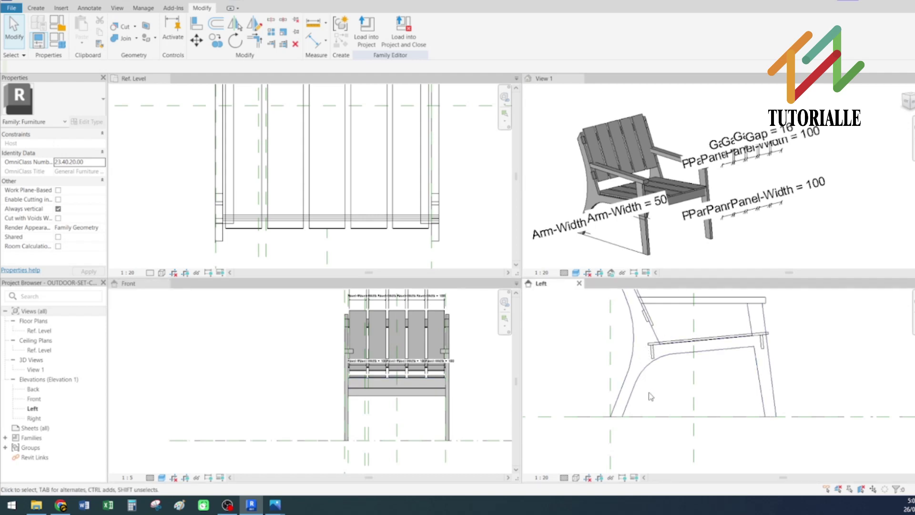
{"action": "left_click_drag", "start_coordinate": [632, 354], "coordinate": [631, 353]}
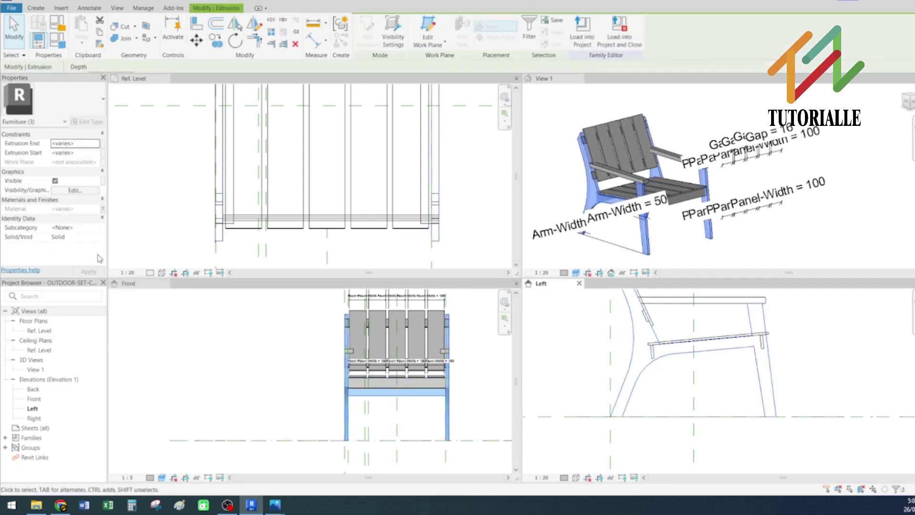
{"action": "left_click", "coordinate": [103, 210]}
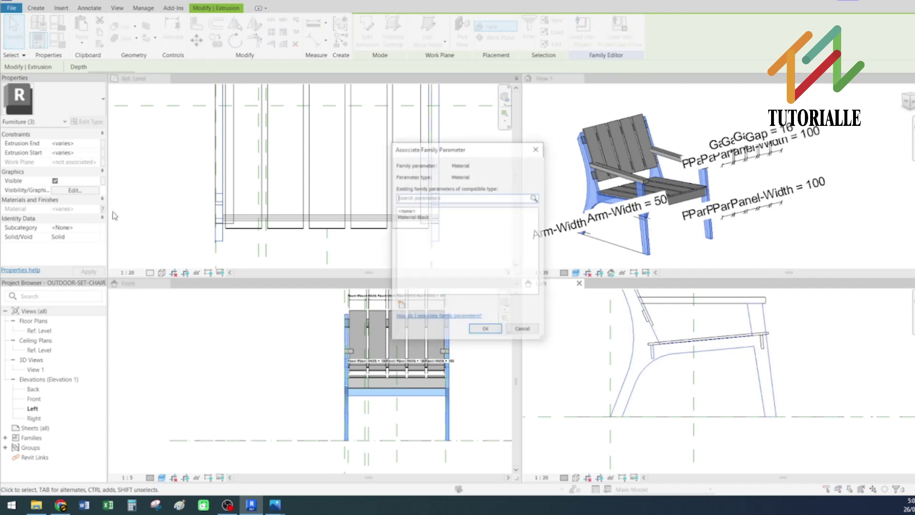
{"action": "left_click", "coordinate": [425, 217]}
{"action": "left_click", "coordinate": [486, 330]}
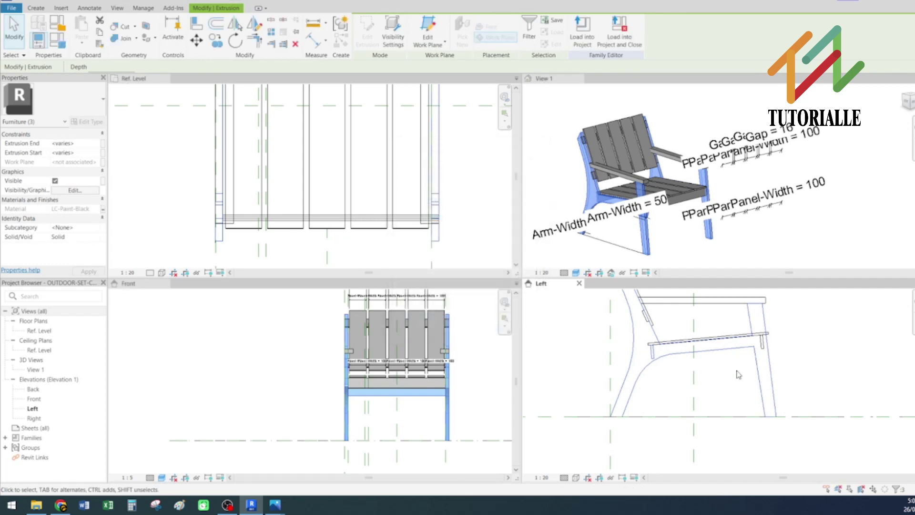
{"action": "left_click", "coordinate": [797, 330]}
Step: Select both armrests together with the leg frames and associate their material with Material-Black
{"action": "left_click_drag", "start_coordinate": [797, 294], "coordinate": [736, 320]}
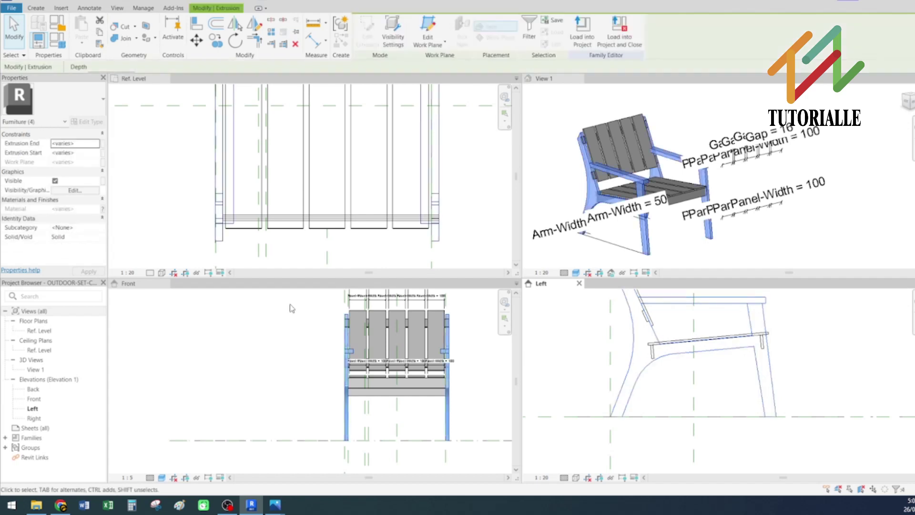
{"action": "left_click", "coordinate": [102, 209]}
{"action": "left_click", "coordinate": [405, 217]}
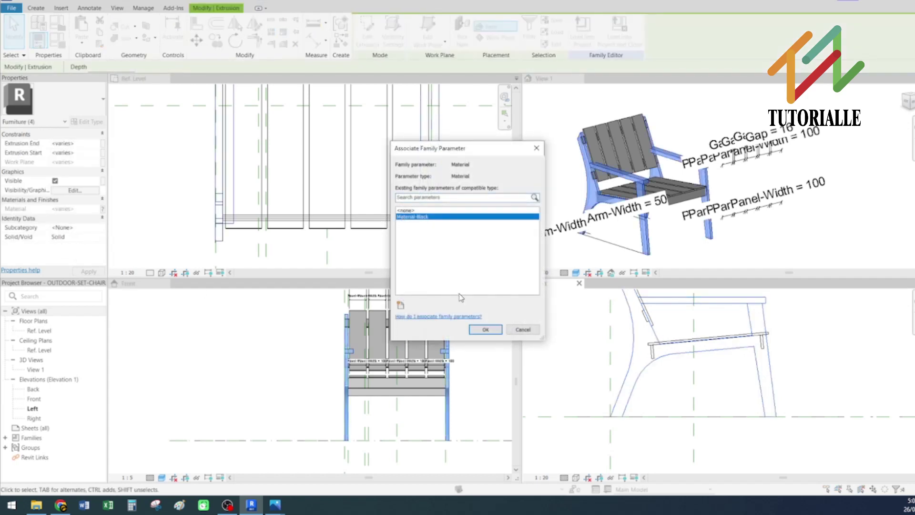
{"action": "left_click", "coordinate": [485, 330]}
{"action": "left_click", "coordinate": [570, 329]}
Step: Change the 3D view's visual style so the chair displays its material appearances
{"action": "left_click", "coordinate": [563, 179]}
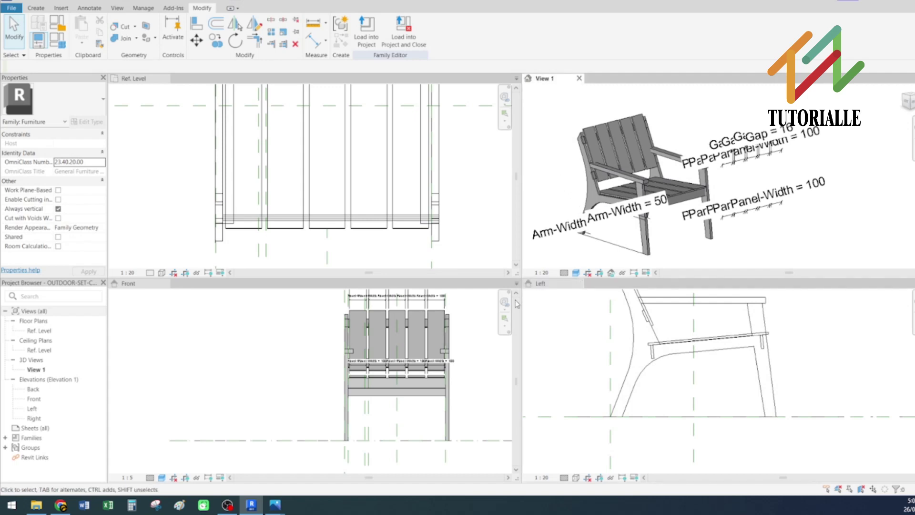
{"action": "left_click", "coordinate": [576, 272]}
{"action": "left_click", "coordinate": [591, 262]}
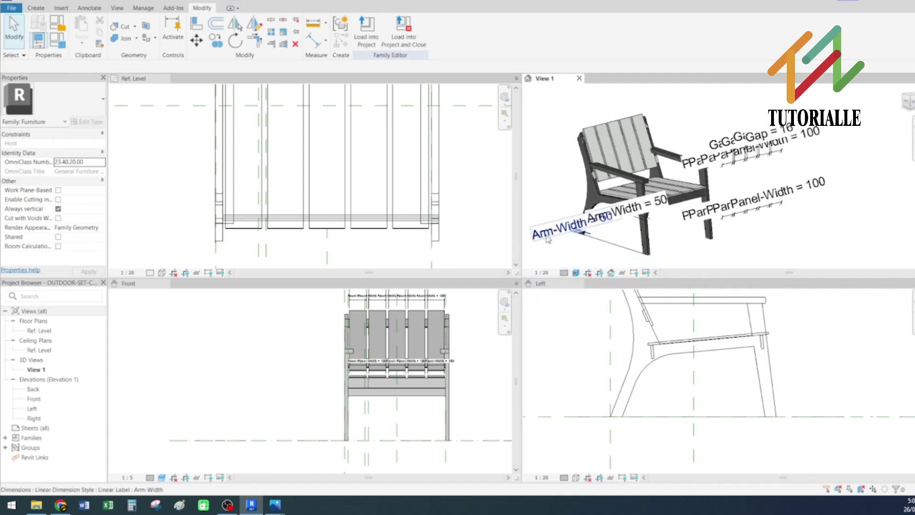
Step: Associate the material of the two backrest support rails with the Material-Black parameter, selecting them in the Left elevation
{"action": "middle_click_drag", "start_coordinate": [576, 204], "coordinate": [711, 229], "text": "shift"}
{"action": "scroll", "coordinate": [744, 176], "scroll_direction": "up", "scroll_amount": 2}
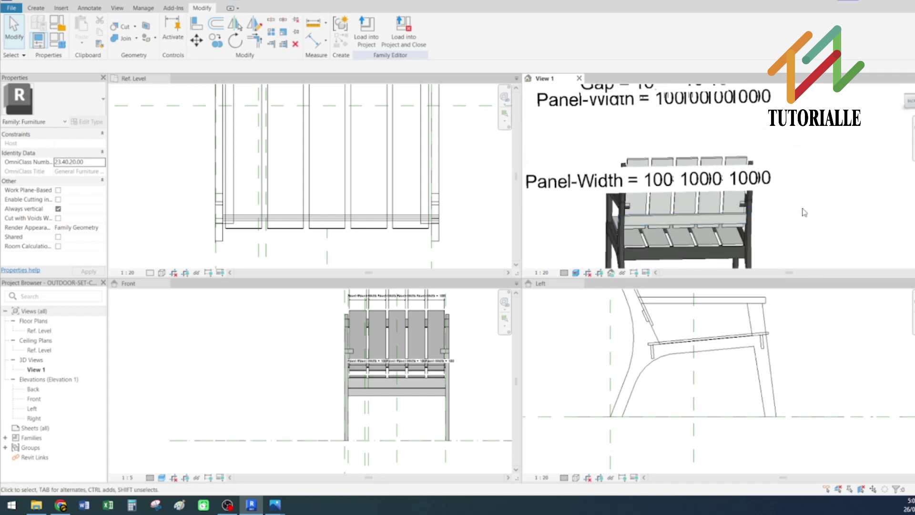
{"action": "scroll", "coordinate": [663, 213], "scroll_direction": "down", "scroll_amount": 1}
{"action": "middle_click_drag", "start_coordinate": [604, 319], "coordinate": [594, 378]}
{"action": "left_click_drag", "start_coordinate": [590, 337], "coordinate": [656, 411]}
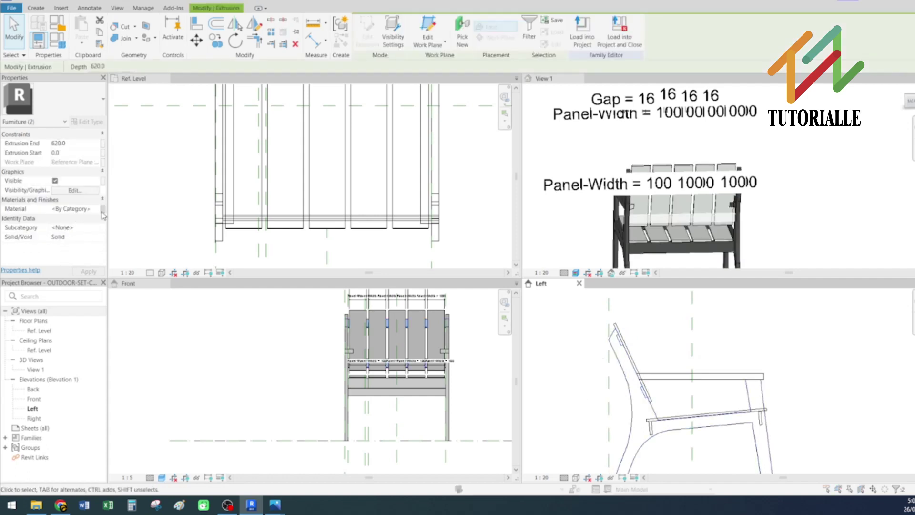
{"action": "left_click", "coordinate": [102, 210]}
{"action": "left_click", "coordinate": [431, 217]}
{"action": "left_click", "coordinate": [485, 330]}
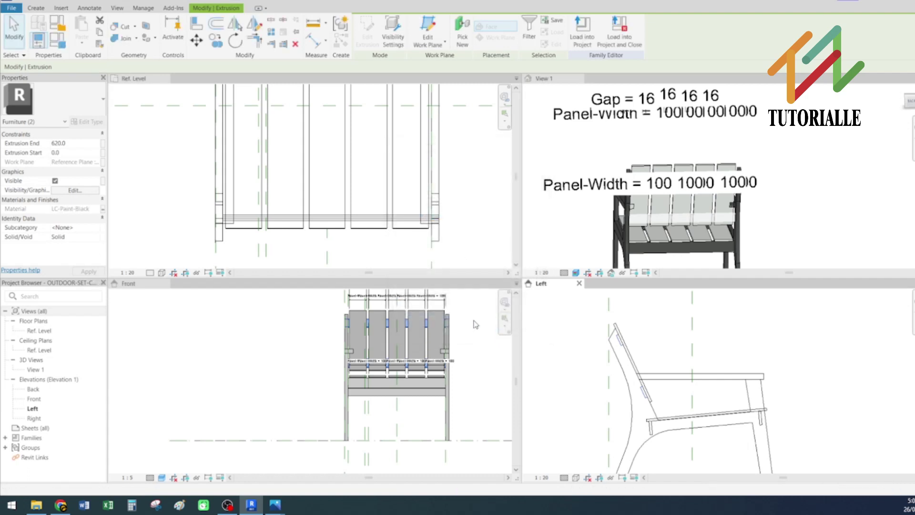
{"action": "left_click", "coordinate": [170, 189]}
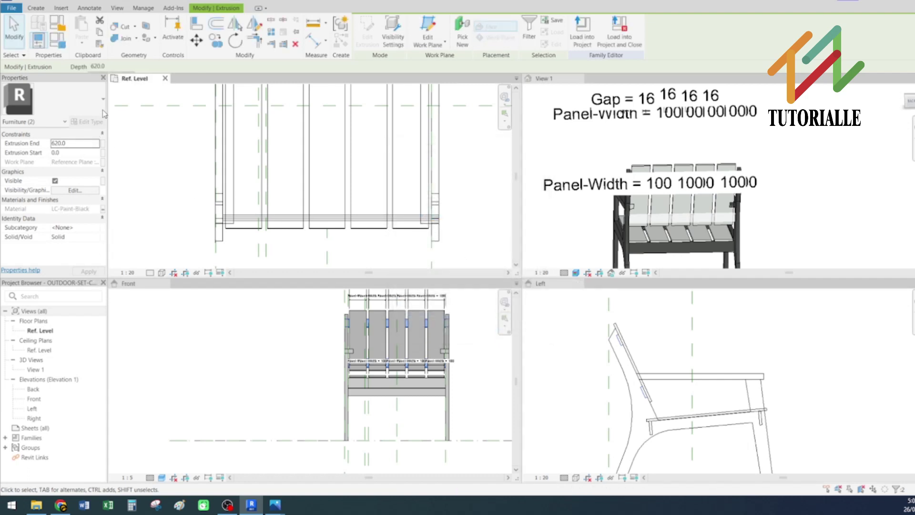
Step: Add a family type parameter named Material-Beige with the data type Material
{"action": "left_click", "coordinate": [42, 1]}
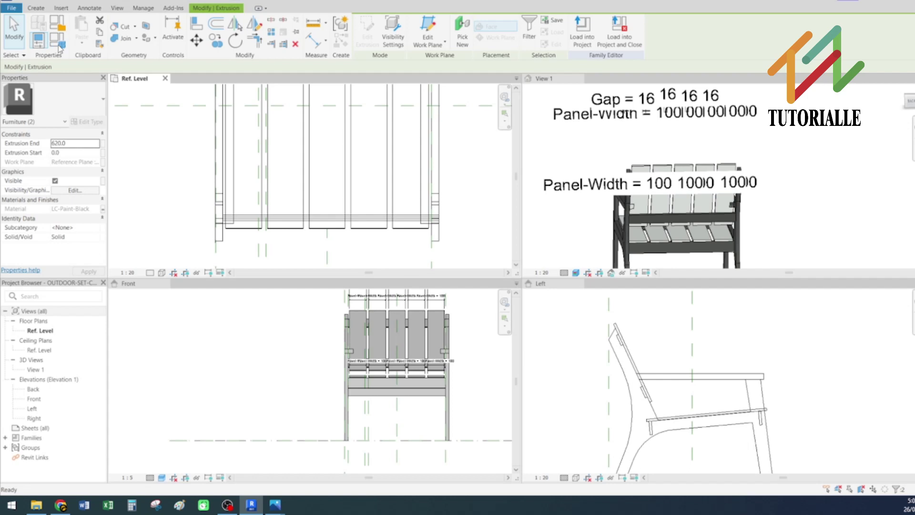
{"action": "left_click", "coordinate": [58, 44]}
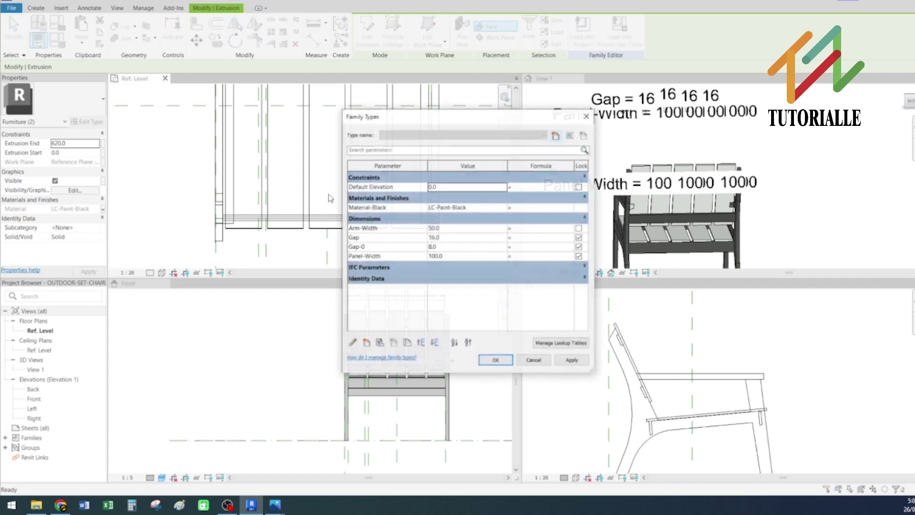
{"action": "left_click", "coordinate": [366, 343]}
{"action": "type", "text": "Material-Beige"}
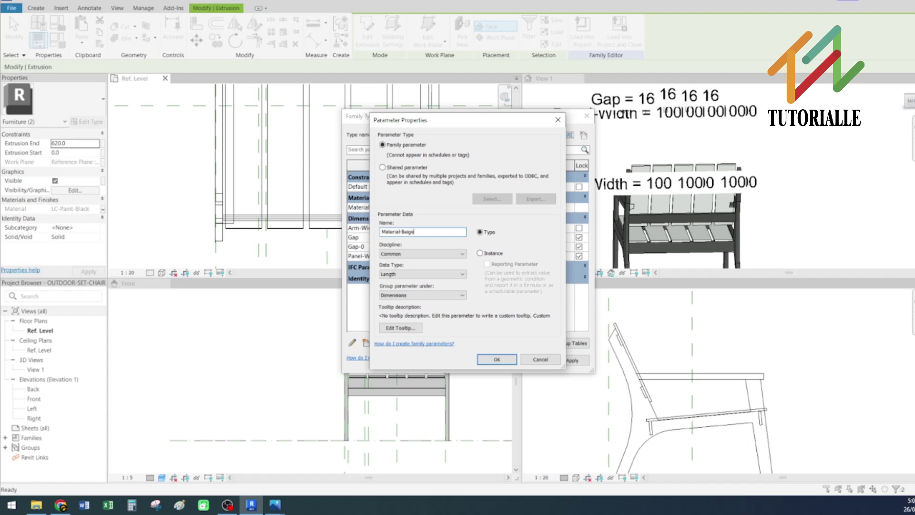
{"action": "left_click", "coordinate": [429, 274]}
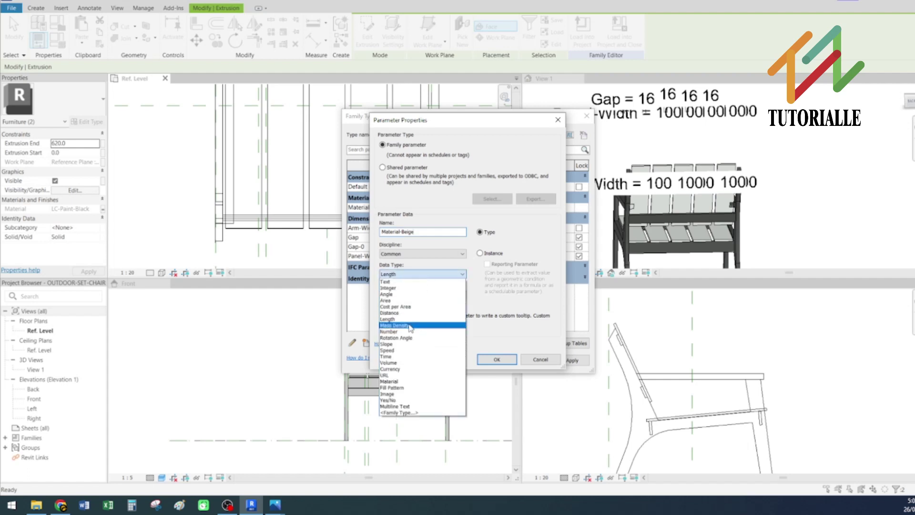
{"action": "left_click", "coordinate": [389, 381]}
{"action": "left_click", "coordinate": [496, 360]}
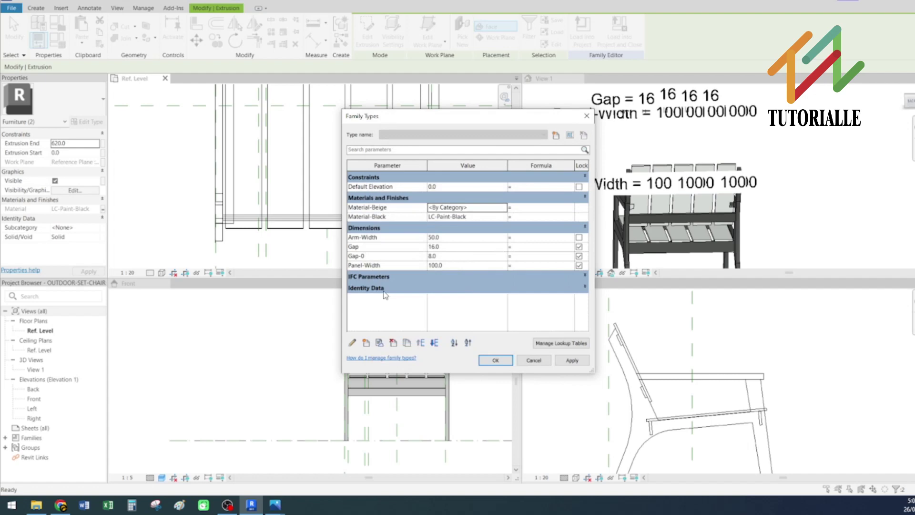
Step: For the Material-Beige value, duplicate the LC-Paint-Black material with its assets and name the copy LC-Paint-Beige
{"action": "left_click", "coordinate": [493, 210]}
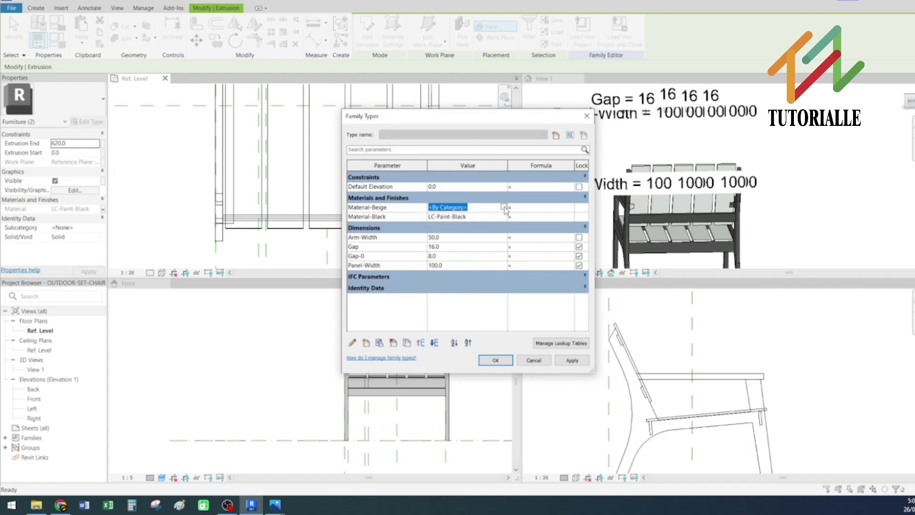
{"action": "left_click", "coordinate": [504, 208]}
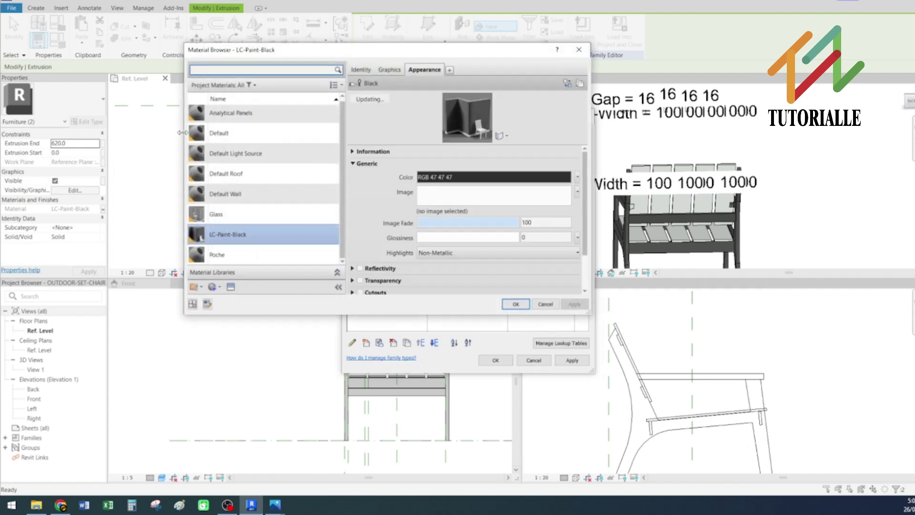
{"action": "right_click", "coordinate": [233, 234]}
{"action": "left_click", "coordinate": [250, 247]}
{"action": "left_click_drag", "start_coordinate": [231, 235], "coordinate": [283, 238]}
{"action": "type", "text": "Beige"}
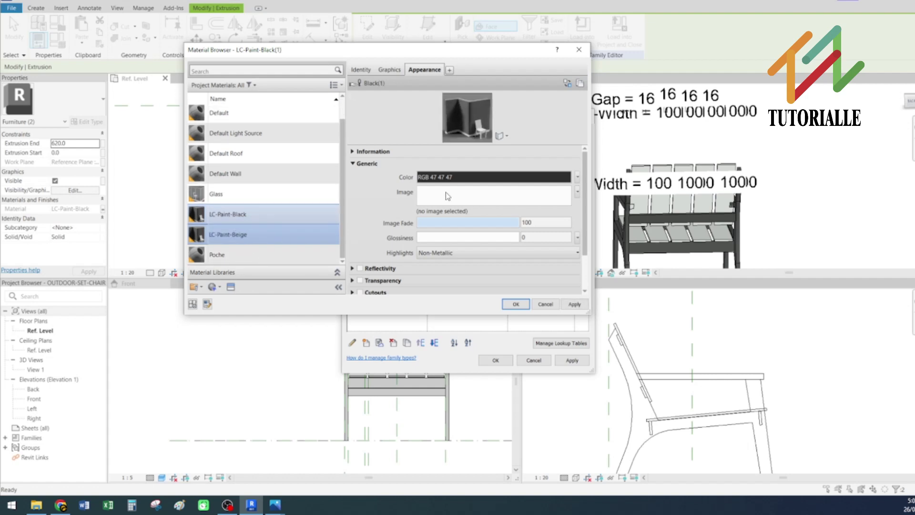
Step: Replace the appearance asset of LC-Paint-Beige with Powder Coat (Grey) from the Appearance Library's Paint category
{"action": "left_click", "coordinate": [568, 83]}
{"action": "left_click", "coordinate": [659, 153]}
{"action": "left_click", "coordinate": [622, 153]}
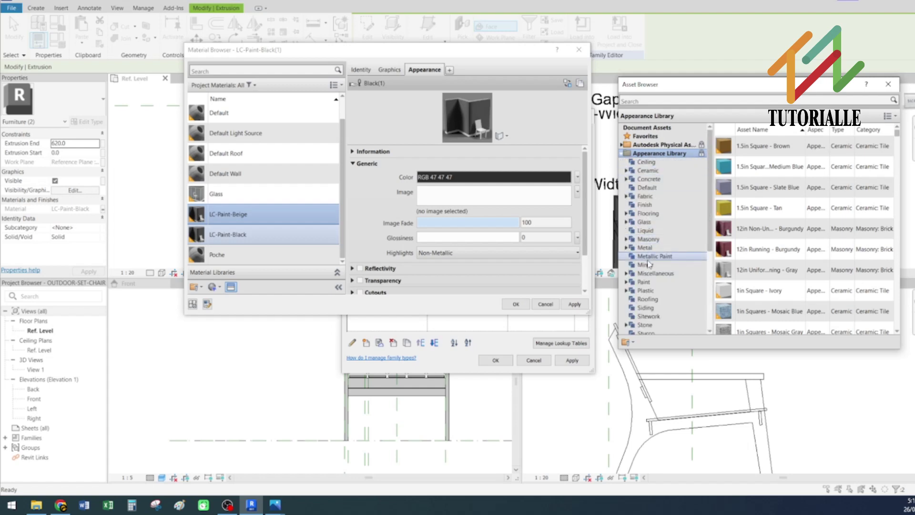
{"action": "double_click", "coordinate": [644, 282]}
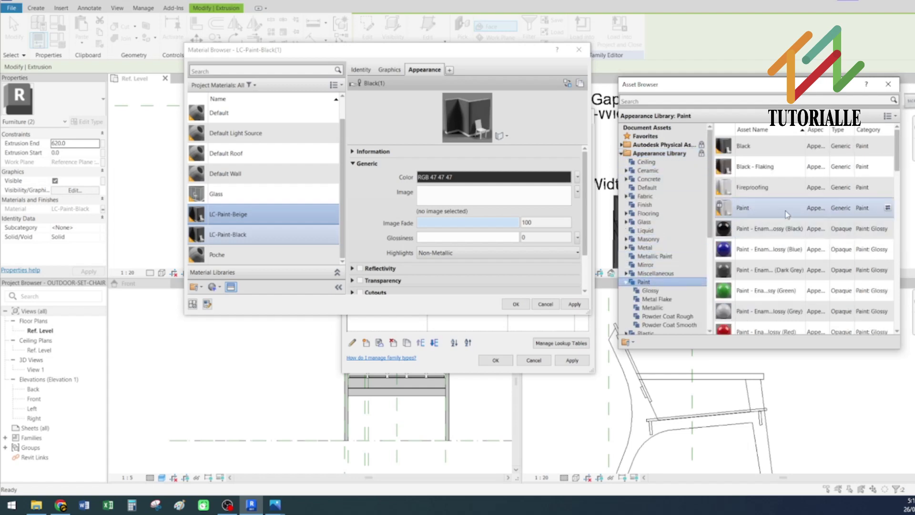
{"action": "scroll", "coordinate": [782, 215], "scroll_direction": "down", "scroll_amount": 4}
{"action": "scroll", "coordinate": [779, 213], "scroll_direction": "down", "scroll_amount": 4}
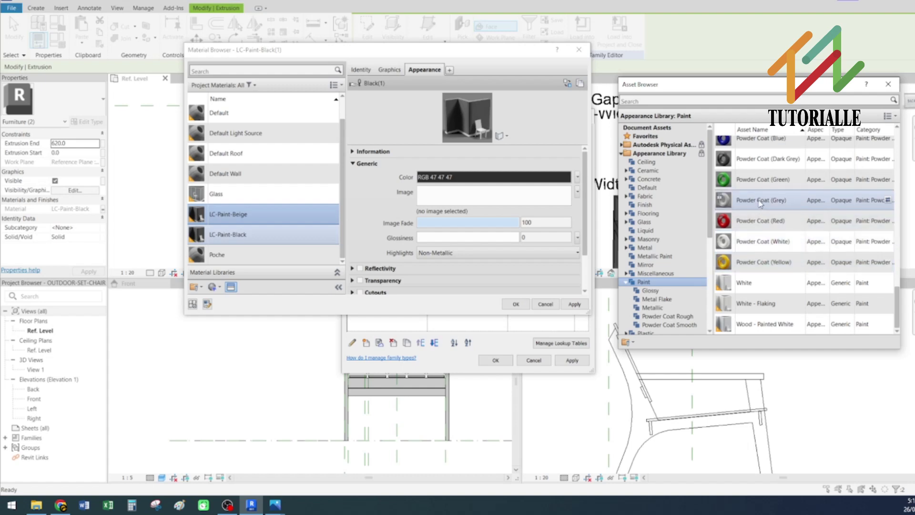
{"action": "double_click", "coordinate": [761, 204]}
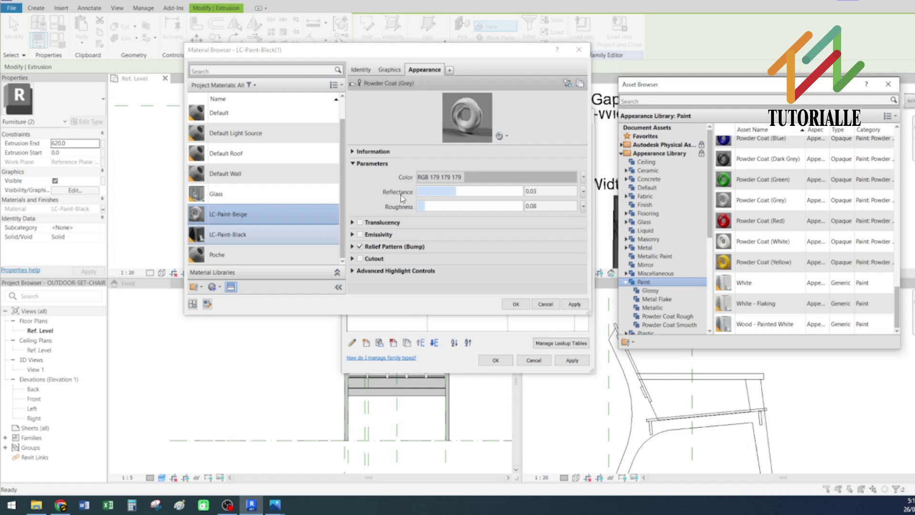
Step: Rename the duplicated material LC-Paint-Gray and apply it as the value of the Material-Beige parameter
{"action": "right_click", "coordinate": [223, 217]}
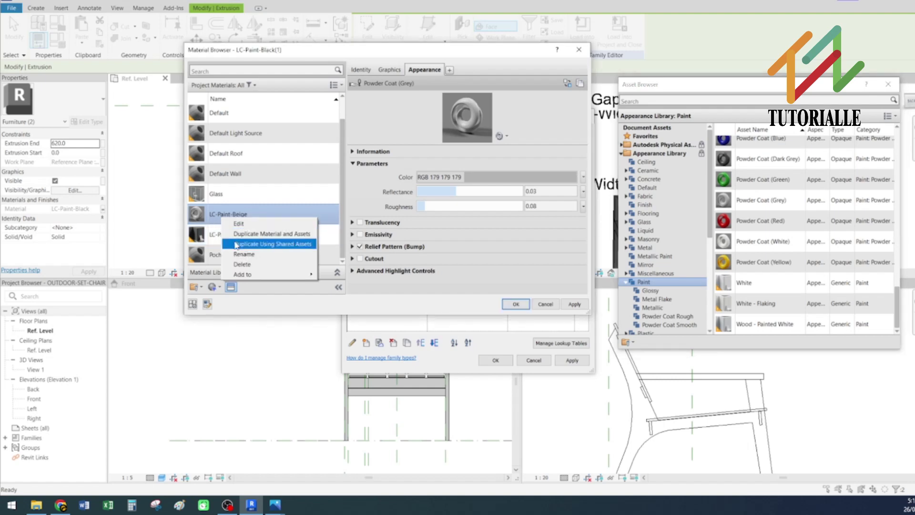
{"action": "left_click", "coordinate": [238, 256]}
{"action": "left_click_drag", "start_coordinate": [232, 215], "coordinate": [281, 211]}
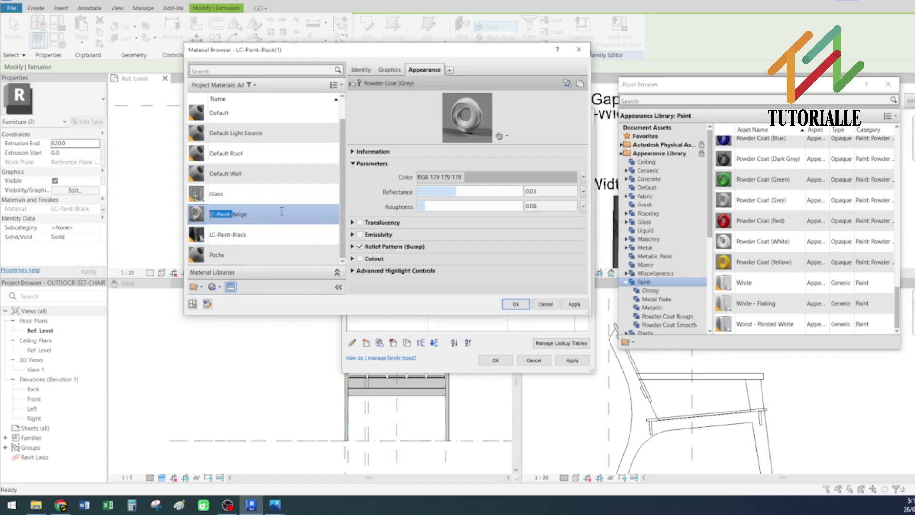
{"action": "type", "text": "Gra"}
{"action": "left_click", "coordinate": [574, 304]}
{"action": "left_click", "coordinate": [516, 304]}
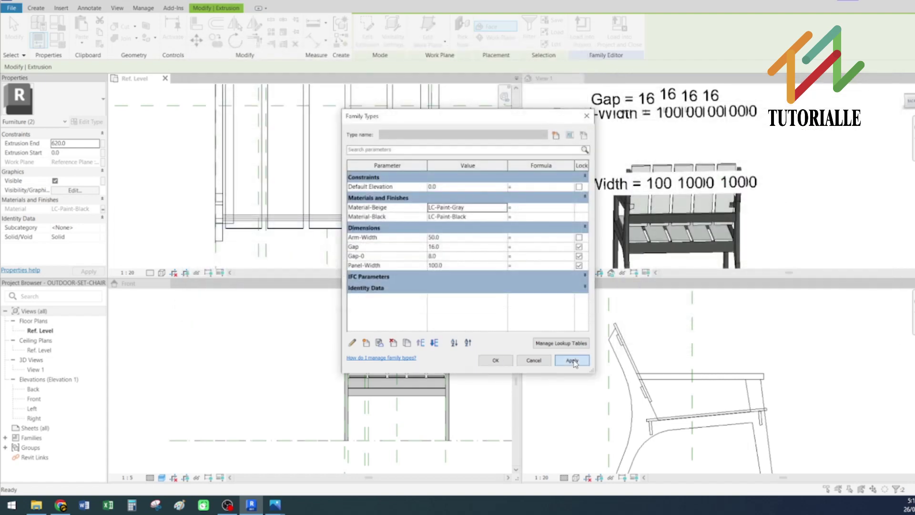
{"action": "left_click", "coordinate": [573, 360]}
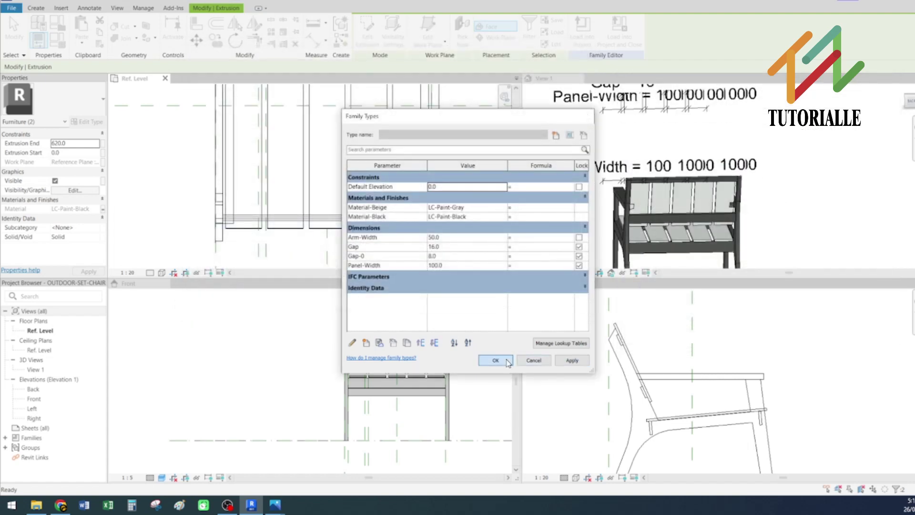
{"action": "left_click", "coordinate": [496, 360]}
Step: Select the five backrest slats in the Front elevation and associate their material with the Material-Beige parameter
{"action": "left_click", "coordinate": [358, 317]}
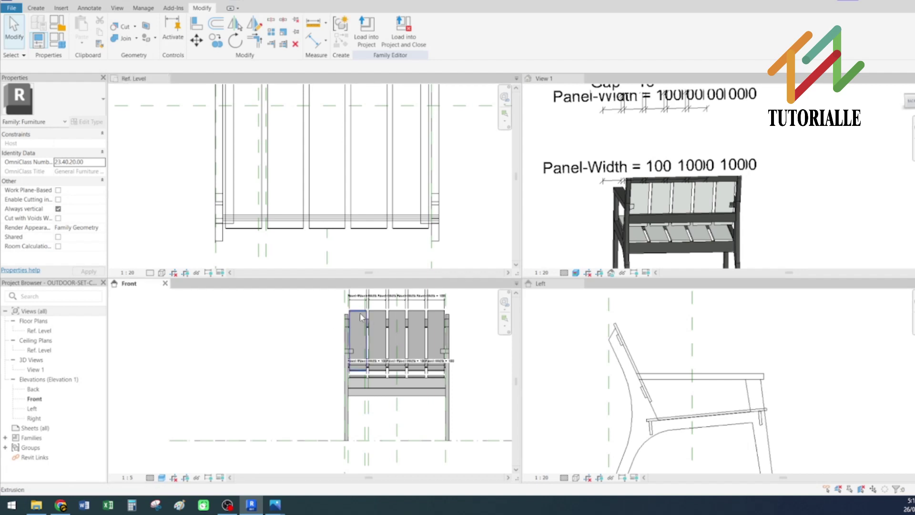
{"action": "left_click", "coordinate": [380, 315]}
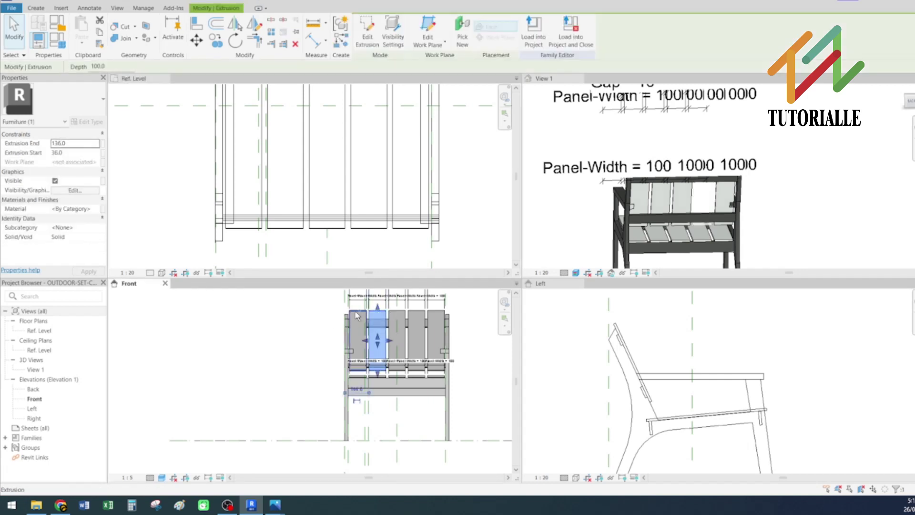
{"action": "left_click", "coordinate": [357, 315], "text": "ctrl"}
{"action": "left_click", "coordinate": [399, 316], "text": "ctrl"}
{"action": "left_click", "coordinate": [418, 316], "text": "ctrl"}
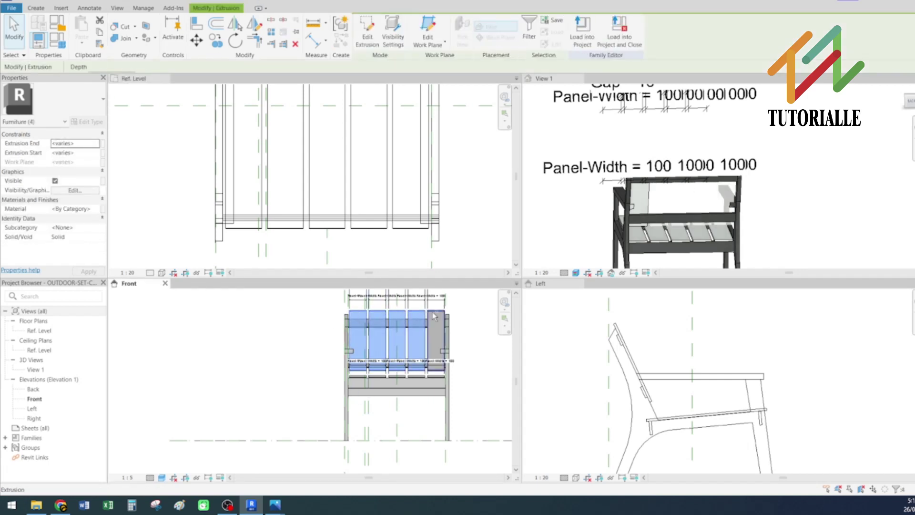
{"action": "left_click", "coordinate": [436, 317], "text": "ctrl"}
{"action": "left_click", "coordinate": [103, 210]}
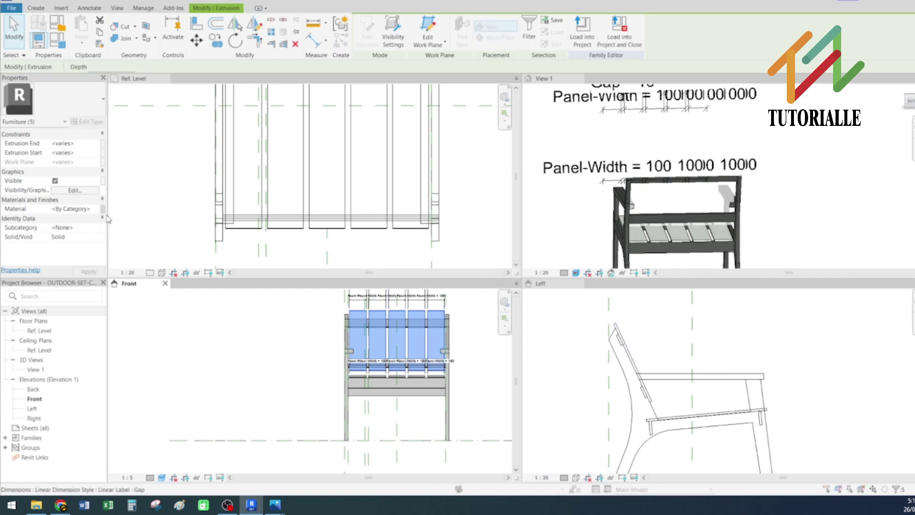
{"action": "left_click", "coordinate": [424, 217]}
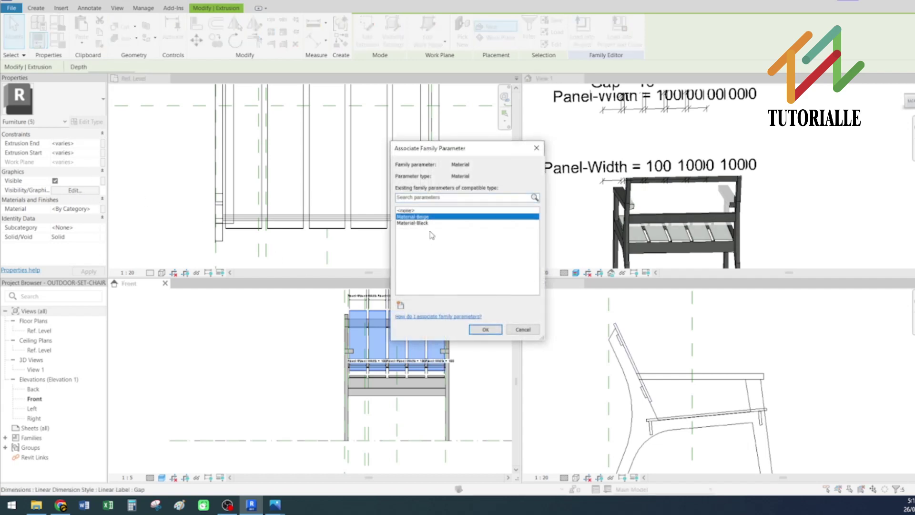
{"action": "left_click", "coordinate": [485, 329]}
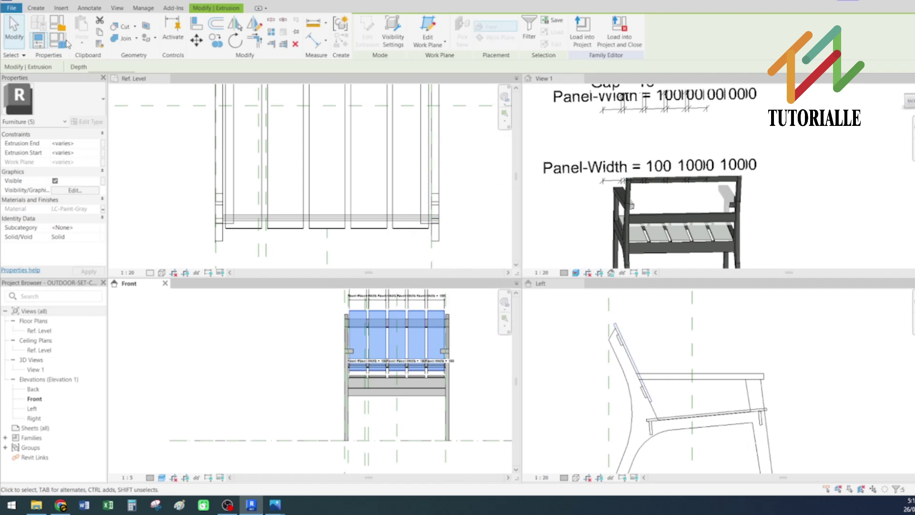
Step: Rename the Material-Beige family parameter to Material-Gray
{"action": "left_click", "coordinate": [57, 40]}
{"action": "left_click", "coordinate": [403, 208]}
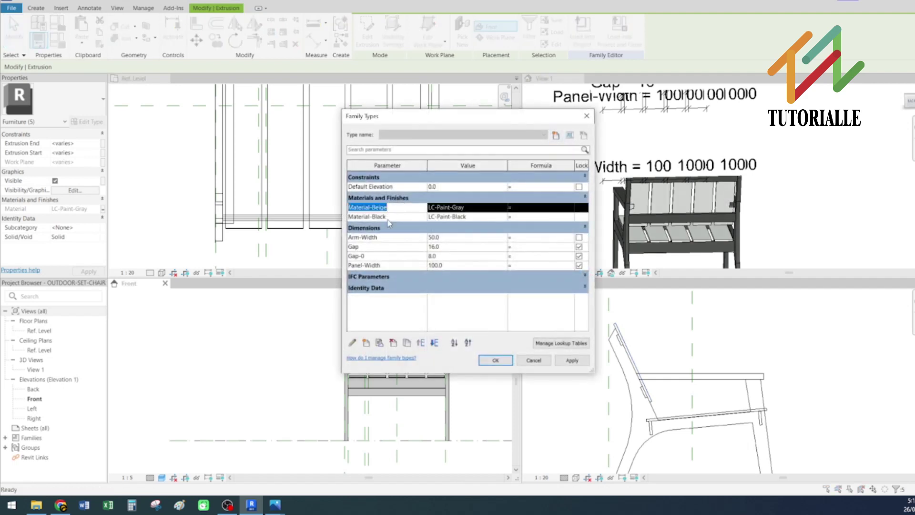
{"action": "left_click", "coordinate": [352, 342]}
{"action": "left_click_drag", "start_coordinate": [418, 232], "coordinate": [402, 232]}
{"action": "type", "text": "Gray"}
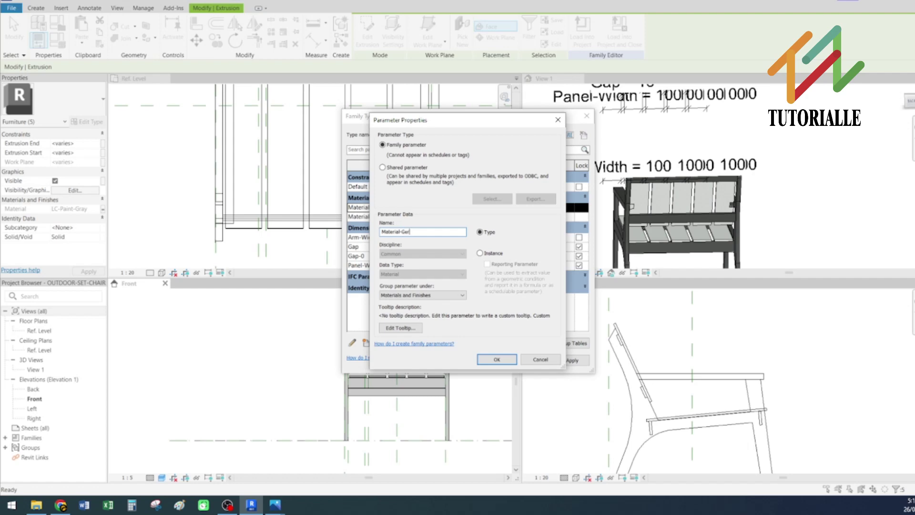
{"action": "left_click", "coordinate": [507, 359]}
{"action": "left_click", "coordinate": [497, 360]}
{"action": "left_click", "coordinate": [460, 409]}
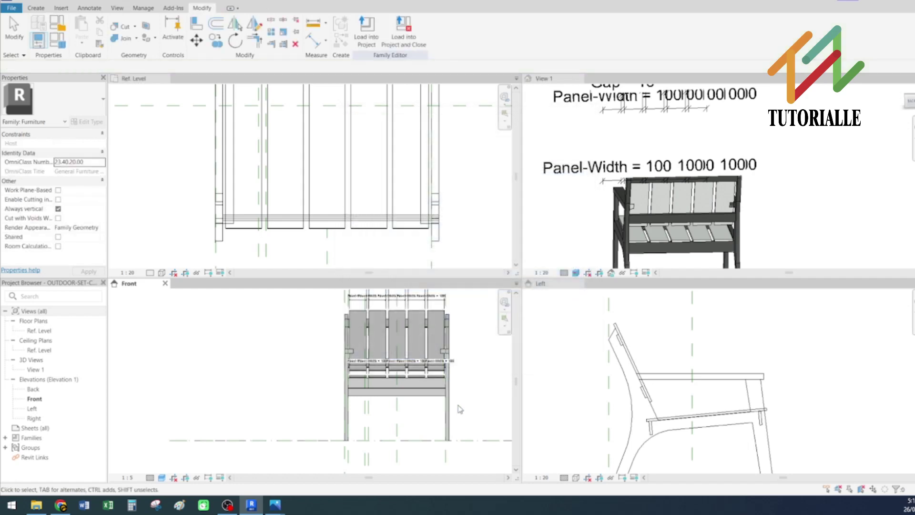
Step: Select the five seat slats in the Front elevation and associate their material with the Material-Gray parameter
{"action": "scroll", "coordinate": [362, 379], "scroll_direction": "up", "scroll_amount": 2}
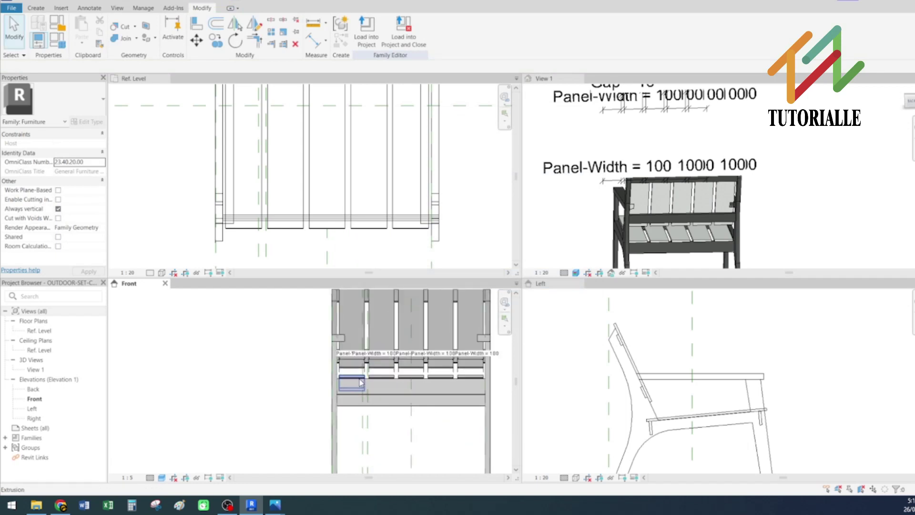
{"action": "left_click", "coordinate": [361, 382]}
{"action": "left_click", "coordinate": [381, 384], "text": "ctrl"}
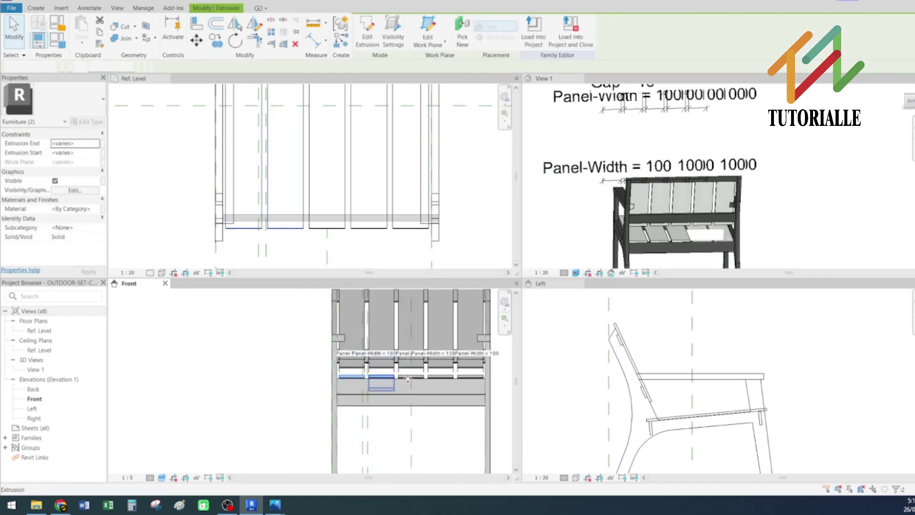
{"action": "left_click", "coordinate": [411, 384], "text": "ctrl"}
{"action": "left_click", "coordinate": [441, 383], "text": "ctrl"}
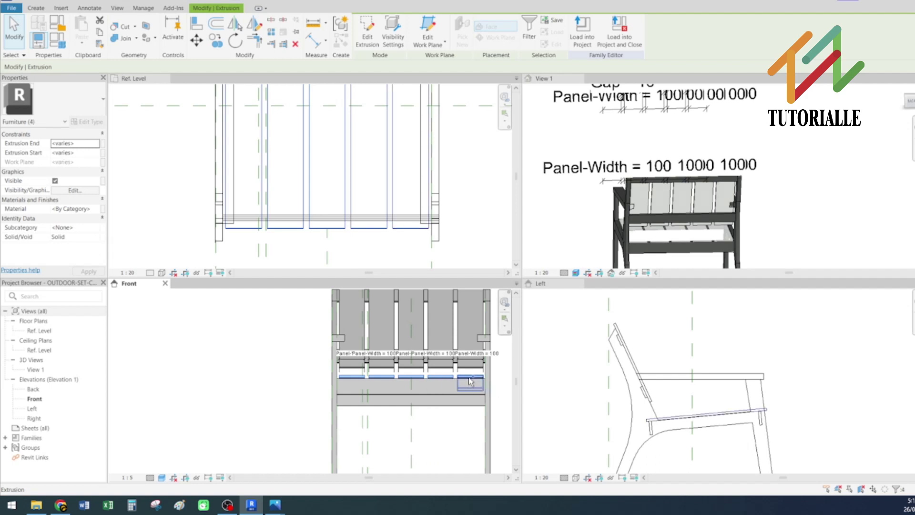
{"action": "left_click", "coordinate": [469, 382], "text": "ctrl"}
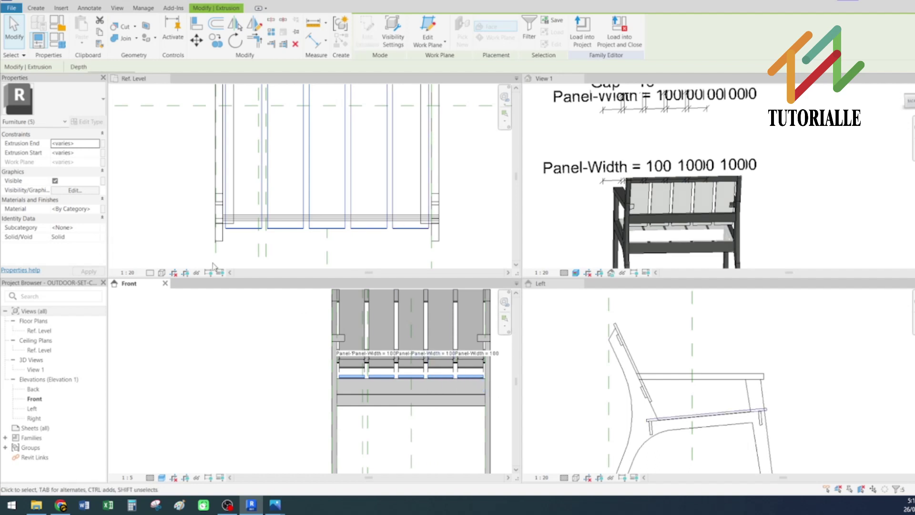
{"action": "left_click", "coordinate": [103, 210]}
{"action": "left_click", "coordinate": [422, 222]}
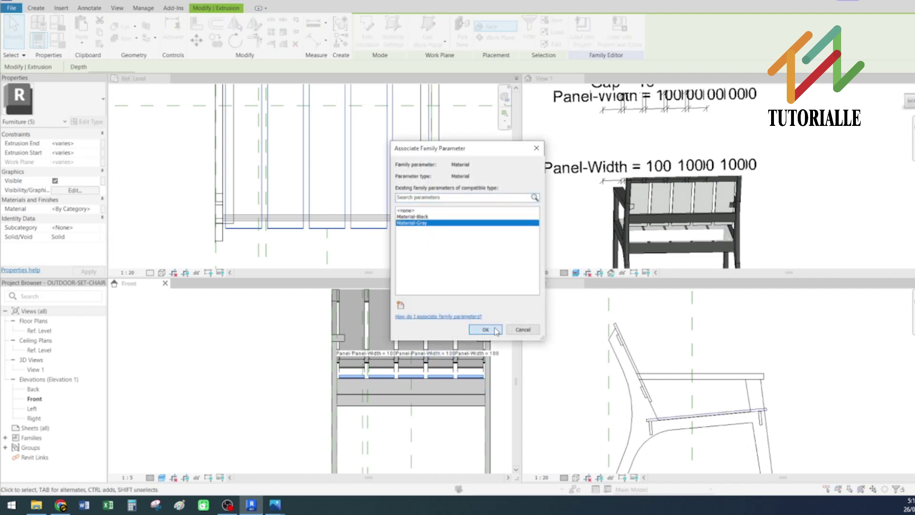
{"action": "left_click", "coordinate": [486, 329]}
{"action": "left_click", "coordinate": [200, 208]}
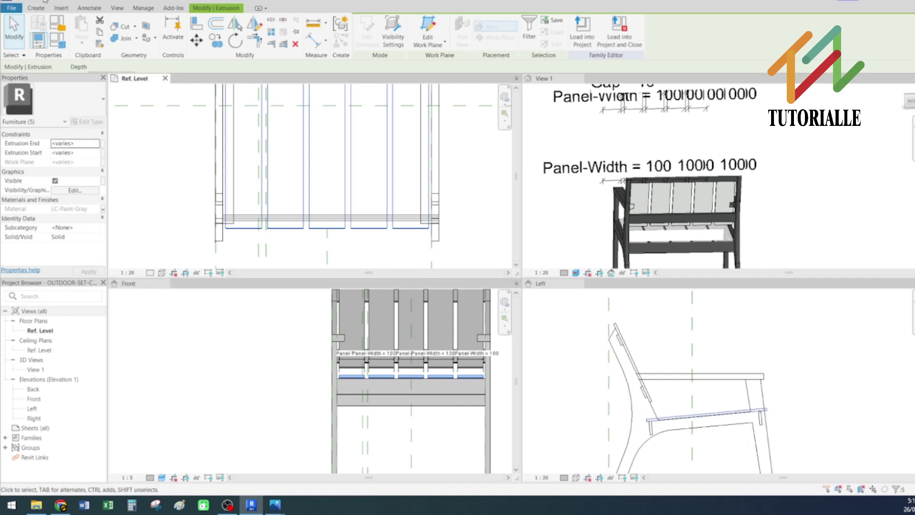
Step: Clear the slat selection and display the Left elevation in the Shaded visual style
{"action": "left_click", "coordinate": [164, 177]}
{"action": "scroll", "coordinate": [164, 177], "scroll_direction": "down", "scroll_amount": 2}
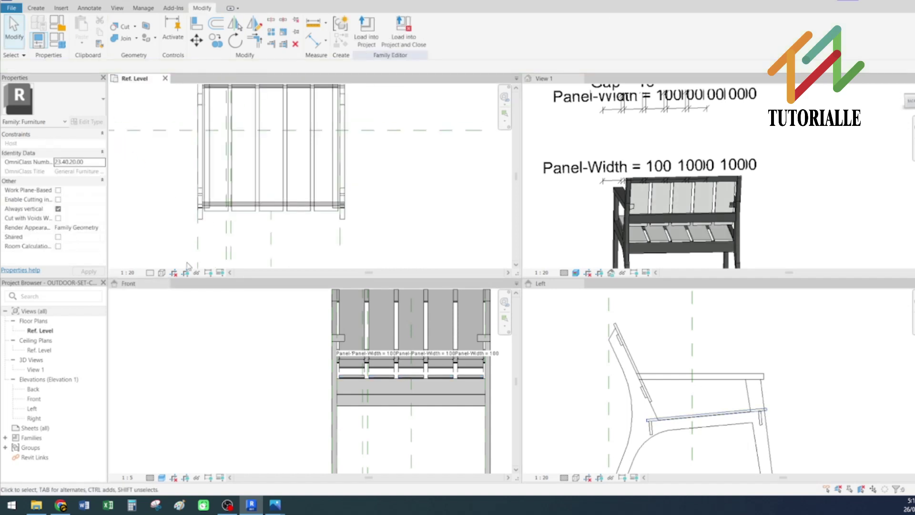
{"action": "left_click", "coordinate": [251, 370]}
{"action": "scroll", "coordinate": [254, 367], "scroll_direction": "down", "scroll_amount": 2}
{"action": "middle_click_drag", "start_coordinate": [257, 368], "coordinate": [172, 383]}
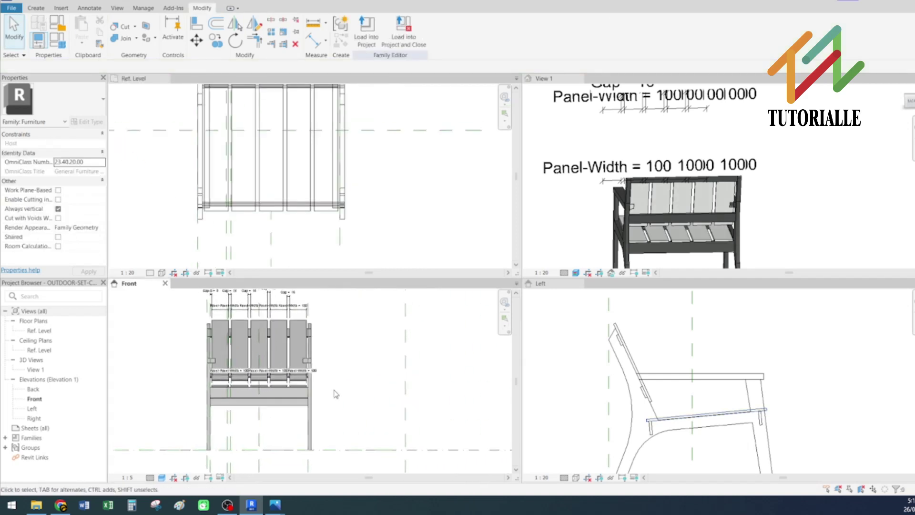
{"action": "left_click", "coordinate": [574, 398]}
{"action": "middle_click_drag", "start_coordinate": [574, 397], "coordinate": [609, 334]}
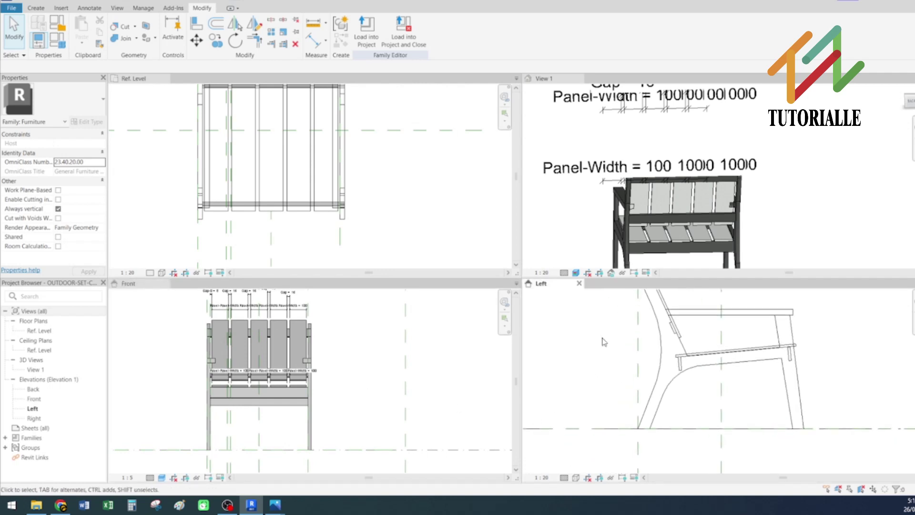
{"action": "left_click", "coordinate": [576, 477]}
{"action": "left_click", "coordinate": [592, 438]}
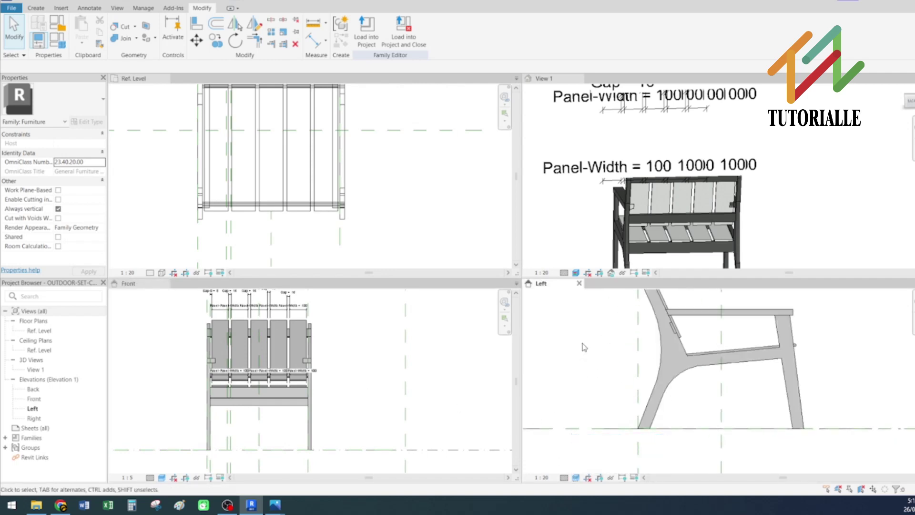
{"action": "scroll", "coordinate": [590, 352], "scroll_direction": "down", "scroll_amount": 1}
Step: Save the finished OUTDOOR-SET-CHAIR family and close it
{"action": "left_click", "coordinate": [599, 218]}
{"action": "middle_click_drag", "start_coordinate": [595, 220], "coordinate": [623, 173], "text": "shift"}
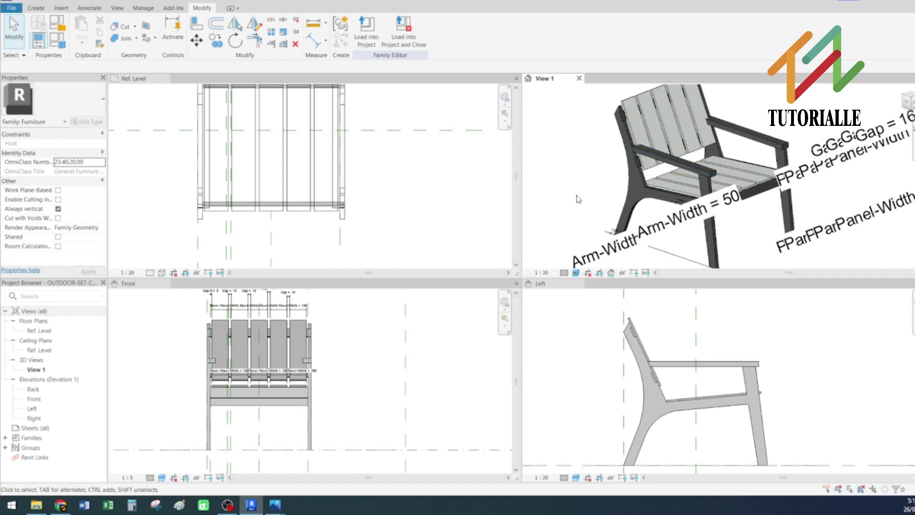
{"action": "left_click", "coordinate": [43, 0]}
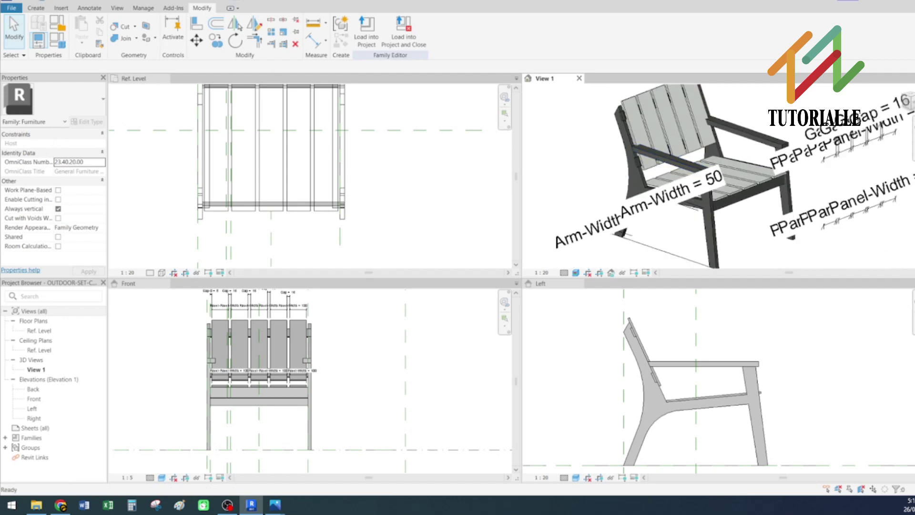
{"action": "middle_click_drag", "start_coordinate": [167, 114], "coordinate": [190, 143]}
{"action": "scroll", "coordinate": [190, 143], "scroll_direction": "down", "scroll_amount": 2}
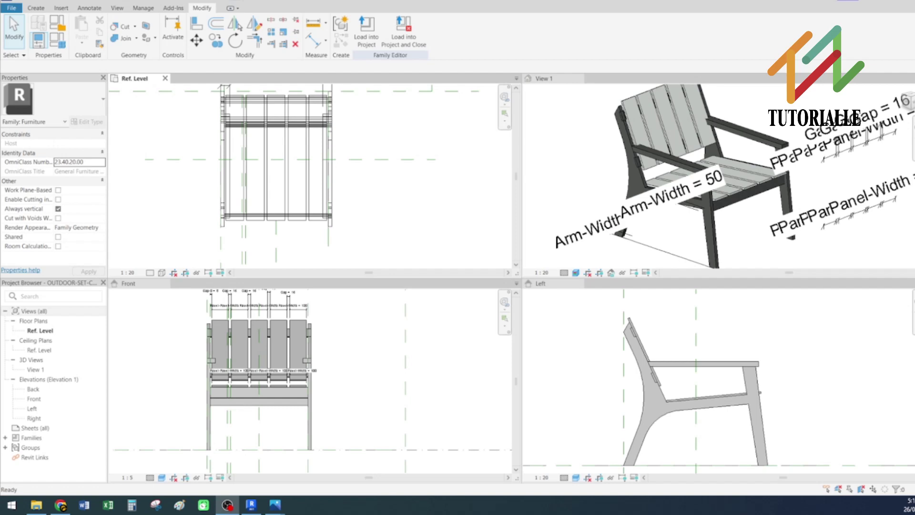
{"action": "left_click", "coordinate": [10, 9]}
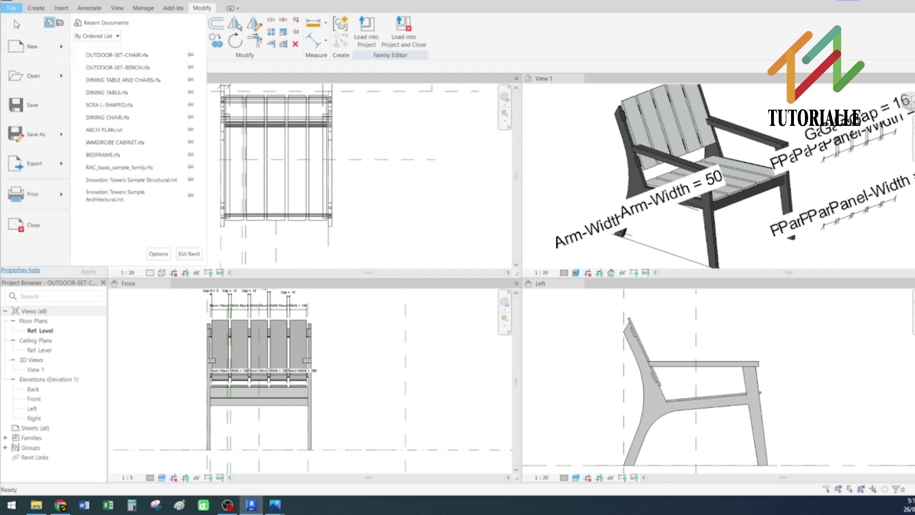
{"action": "left_click", "coordinate": [28, 228]}
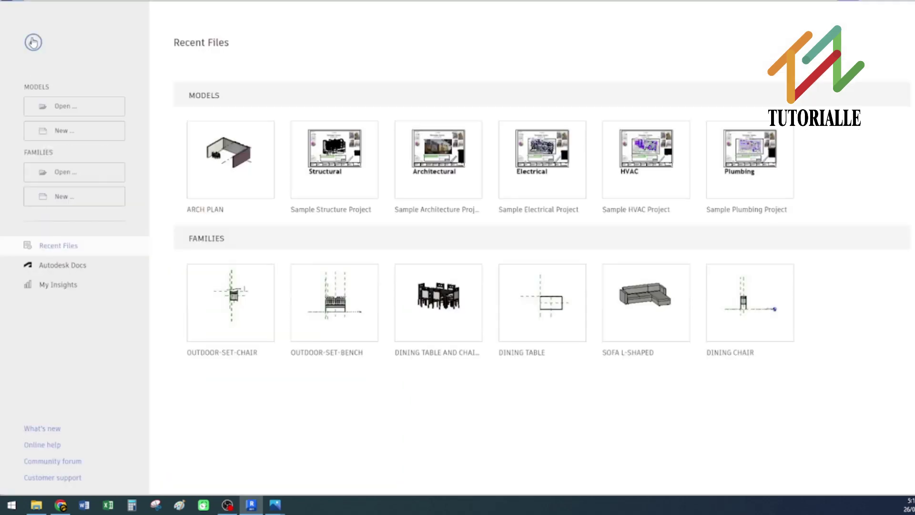